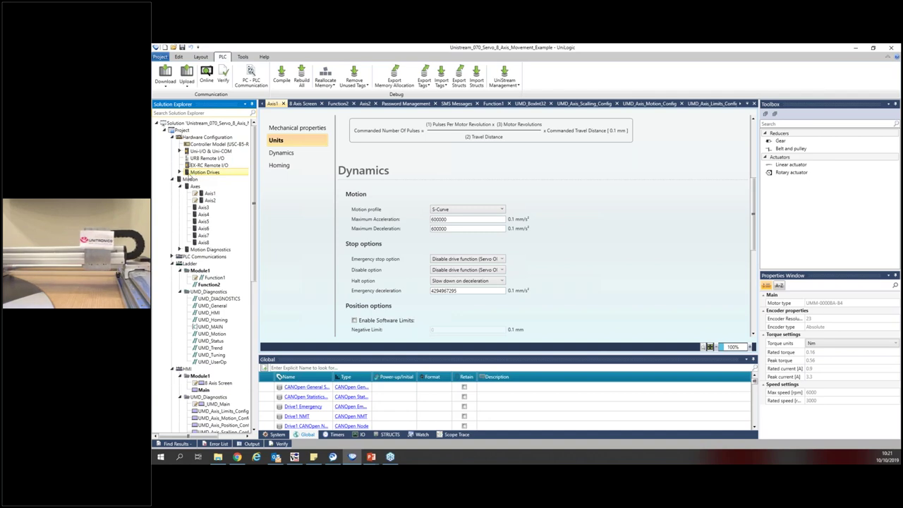
Step: Open the list of servo drives under Motion Drives and show the properties of Drive1
{"action": "left_click", "coordinate": [180, 174]}
{"action": "left_click_drag", "start_coordinate": [187, 180], "coordinate": [189, 182]}
{"action": "left_click", "coordinate": [206, 187]}
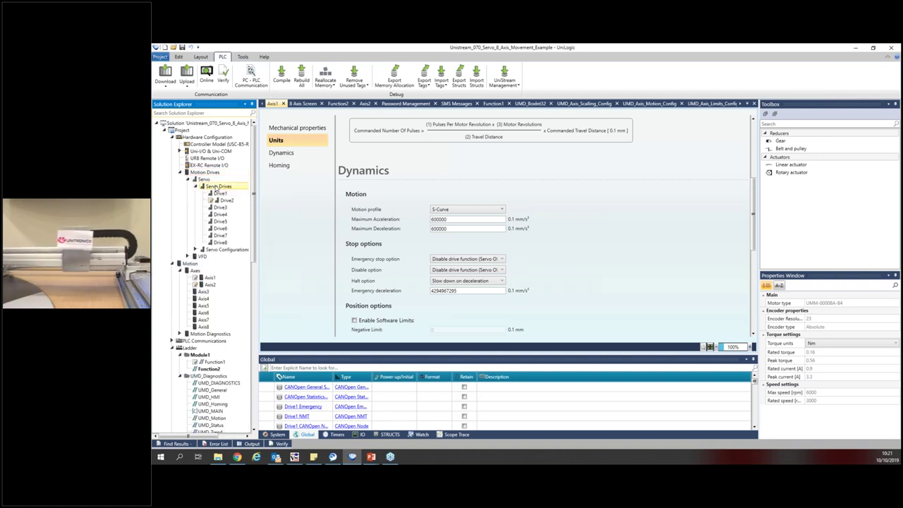
{"action": "double_click", "coordinate": [216, 187]}
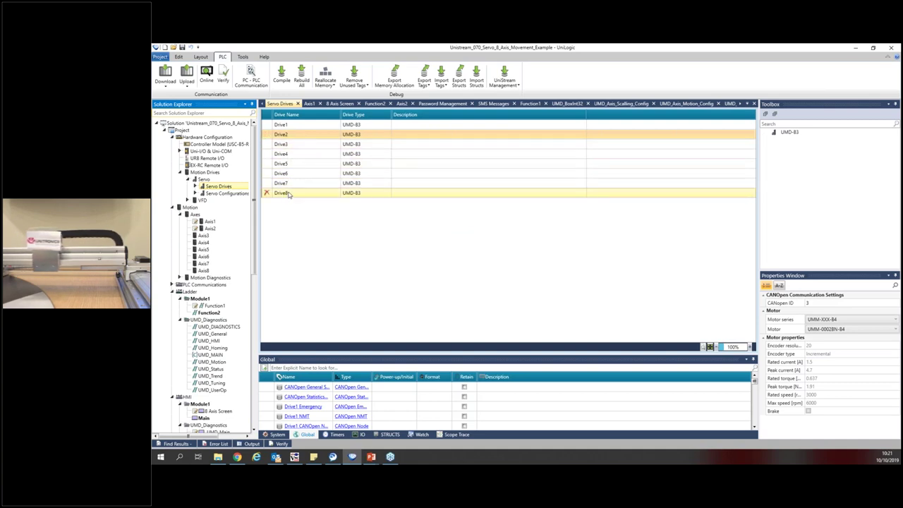
{"action": "left_click", "coordinate": [293, 127]}
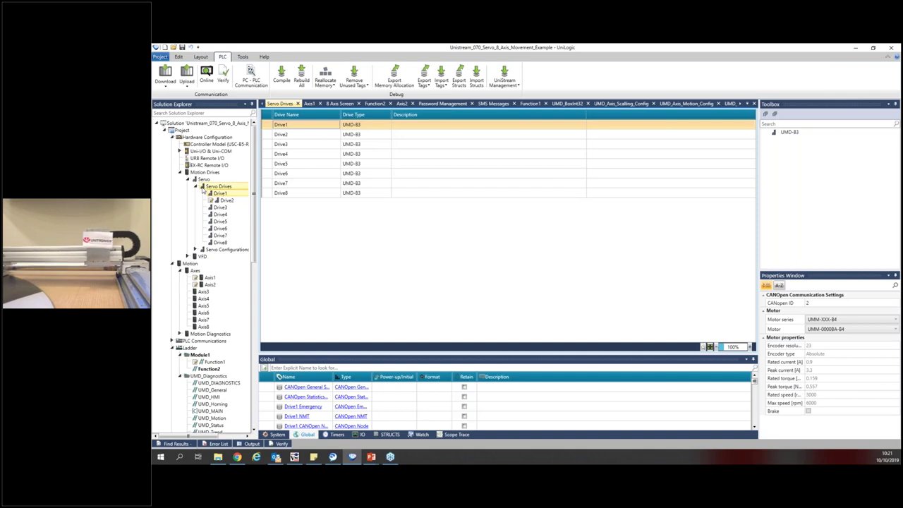
Step: Collapse the servo drives branch and open Configuration1 from the servo configurations
{"action": "left_click", "coordinate": [196, 187]}
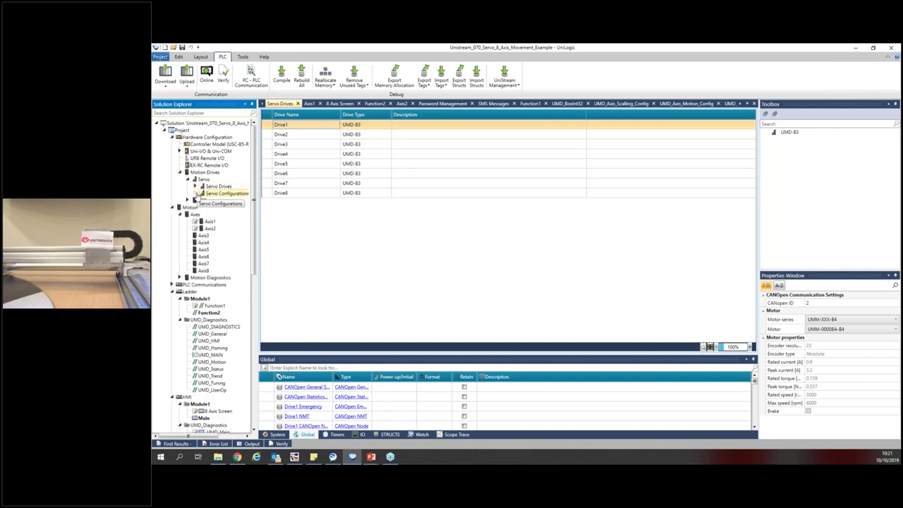
{"action": "left_click", "coordinate": [197, 193]}
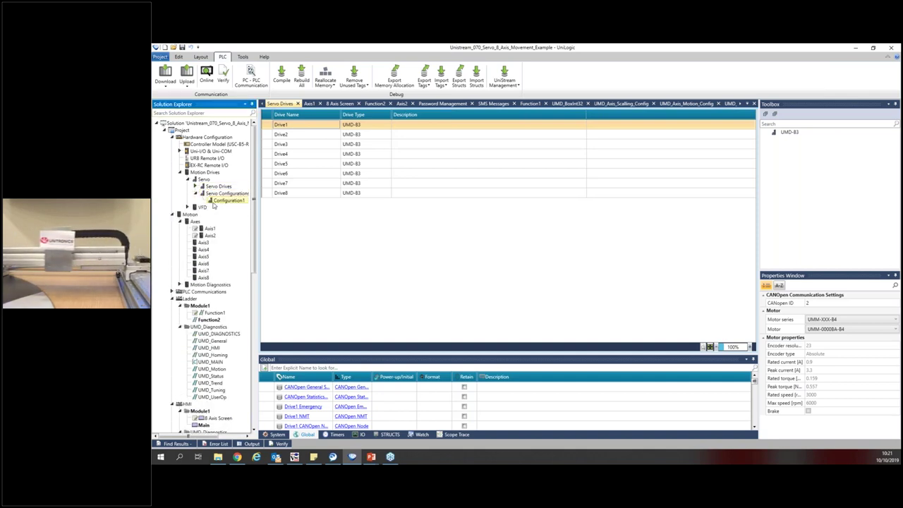
{"action": "double_click", "coordinate": [227, 202]}
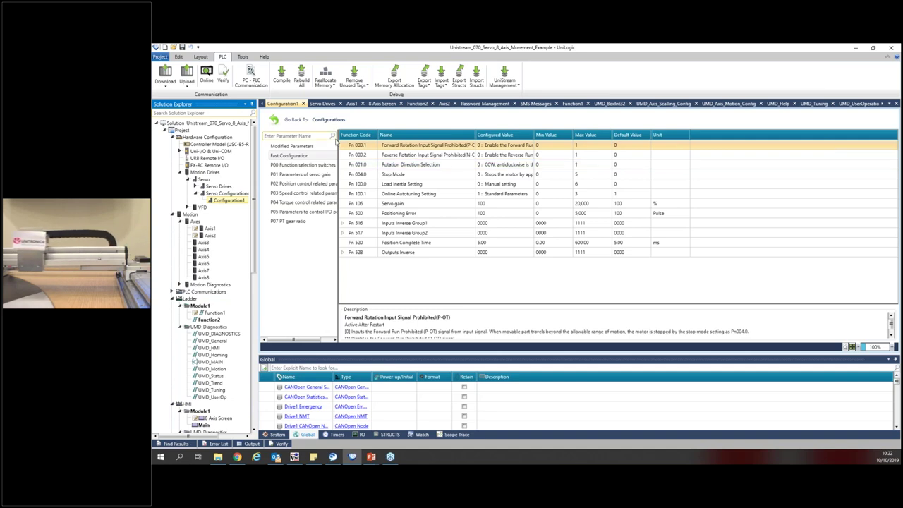
Step: Review the servo configuration's parameter groups, from Fast Configuration through P00–P03 to Modified Parameters
{"action": "left_click", "coordinate": [302, 159]}
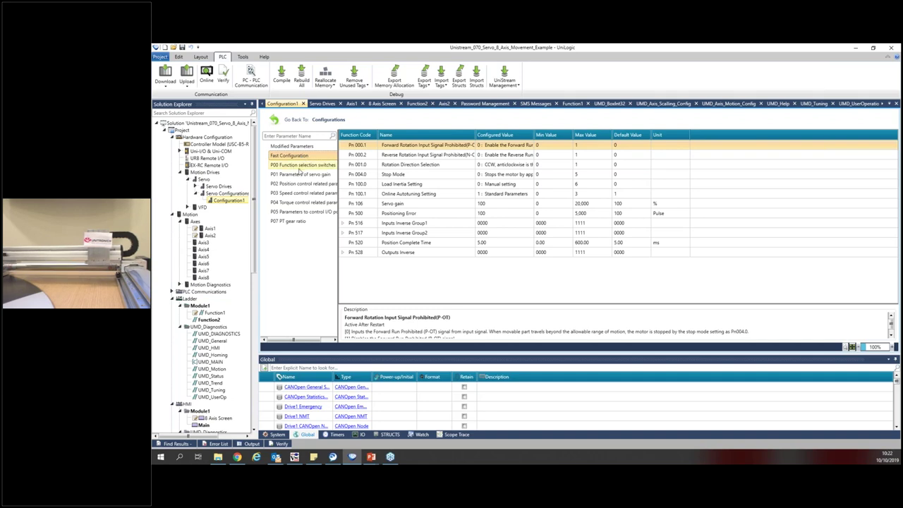
{"action": "left_click", "coordinate": [300, 166]}
{"action": "left_click", "coordinate": [299, 175]}
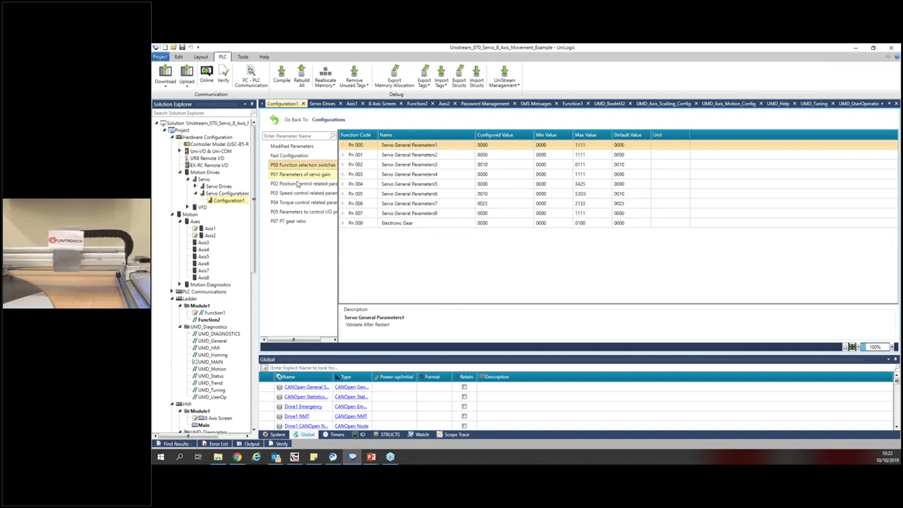
{"action": "left_click", "coordinate": [298, 184]}
{"action": "left_click", "coordinate": [296, 193]}
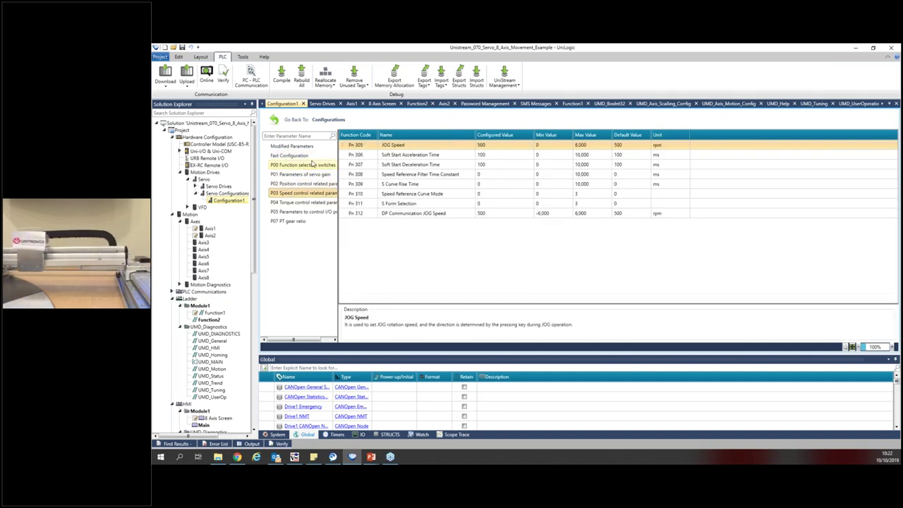
{"action": "left_click", "coordinate": [300, 156]}
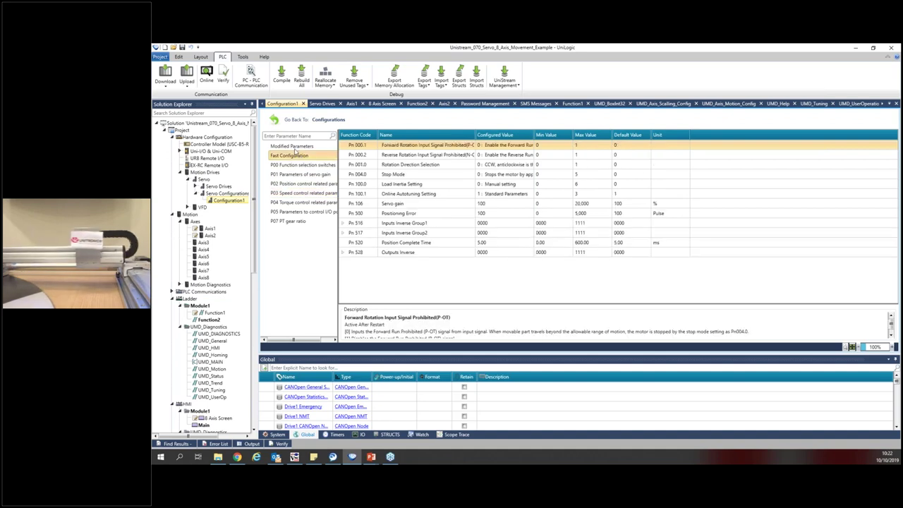
{"action": "left_click", "coordinate": [295, 146]}
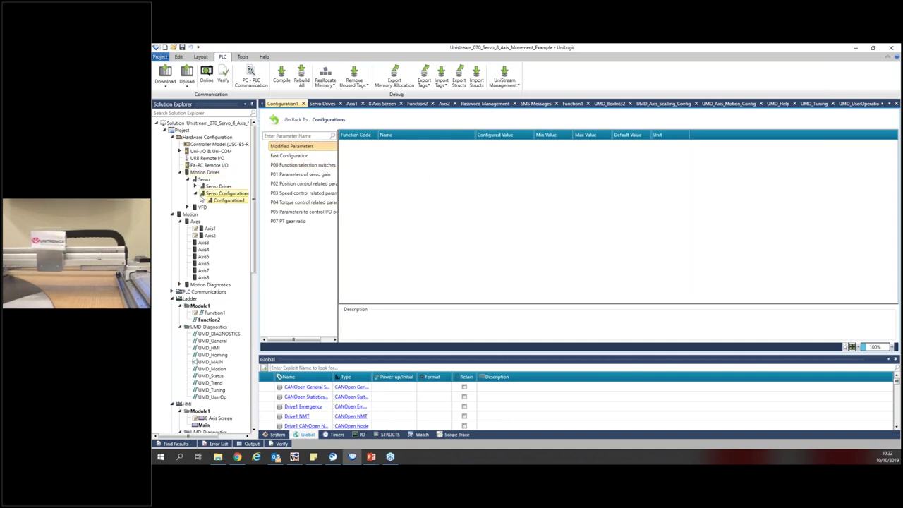
Step: Collapse the Motion Drives branch and open the overview list of motion axes
{"action": "left_click", "coordinate": [199, 195]}
{"action": "left_click", "coordinate": [191, 180]}
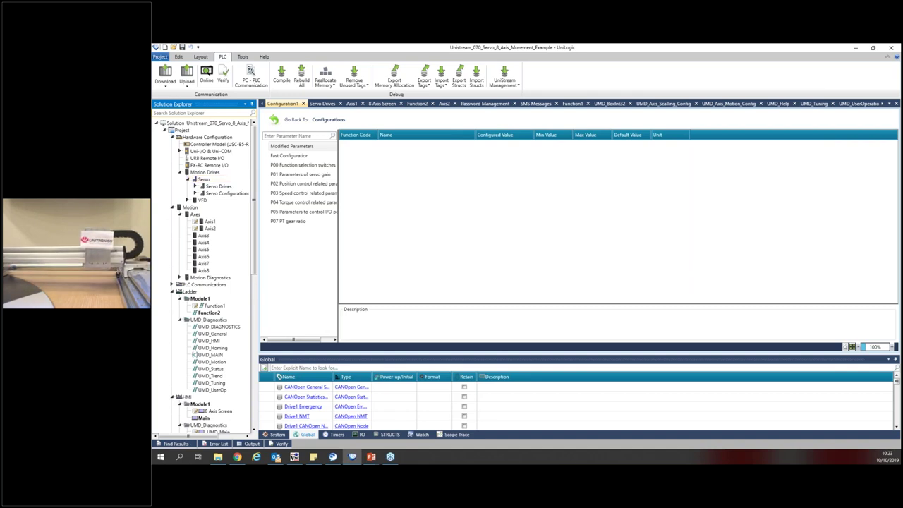
{"action": "left_click", "coordinate": [180, 172]}
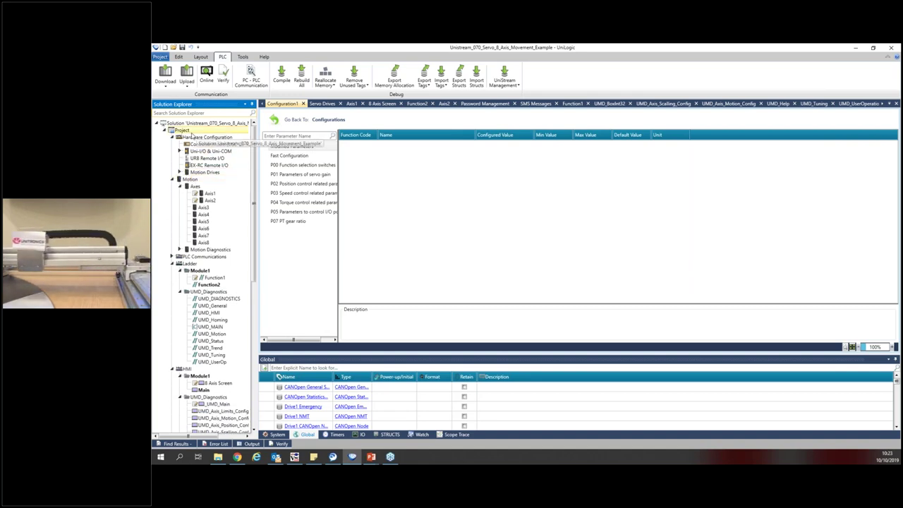
{"action": "left_click", "coordinate": [172, 181]}
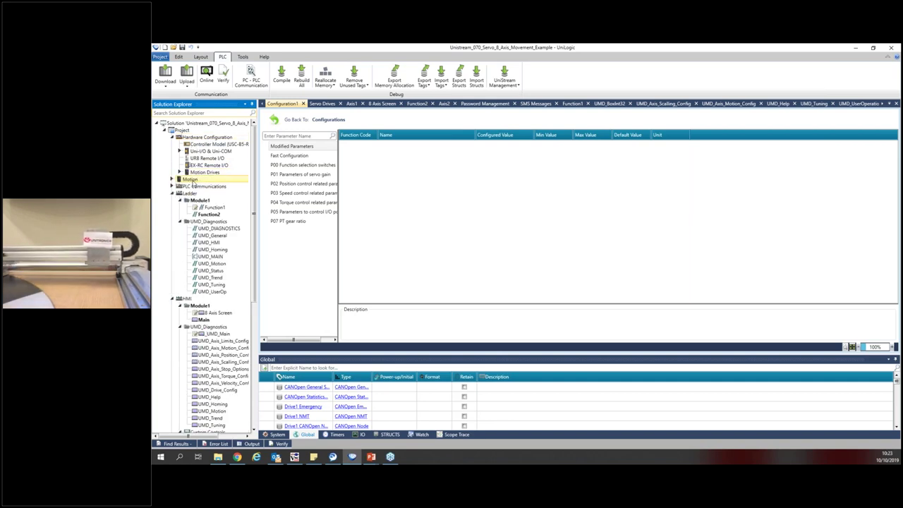
{"action": "double_click", "coordinate": [192, 182]}
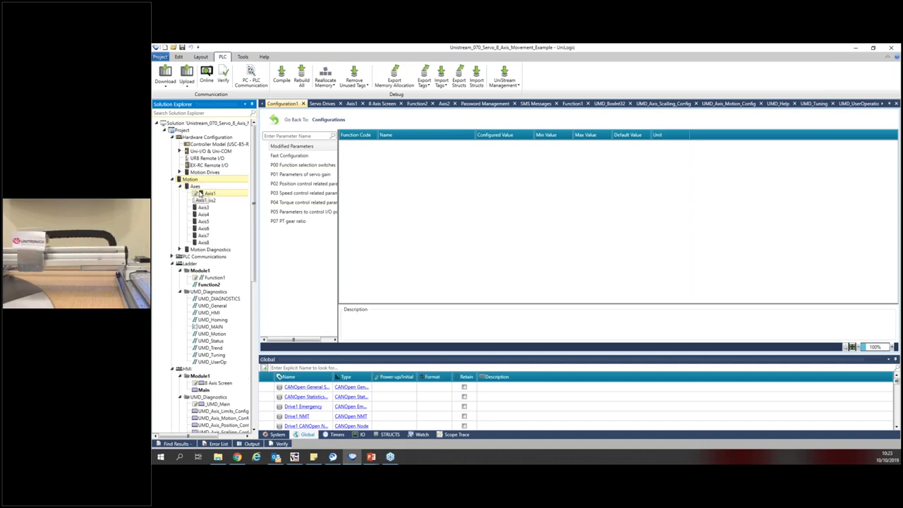
{"action": "left_click", "coordinate": [195, 186]}
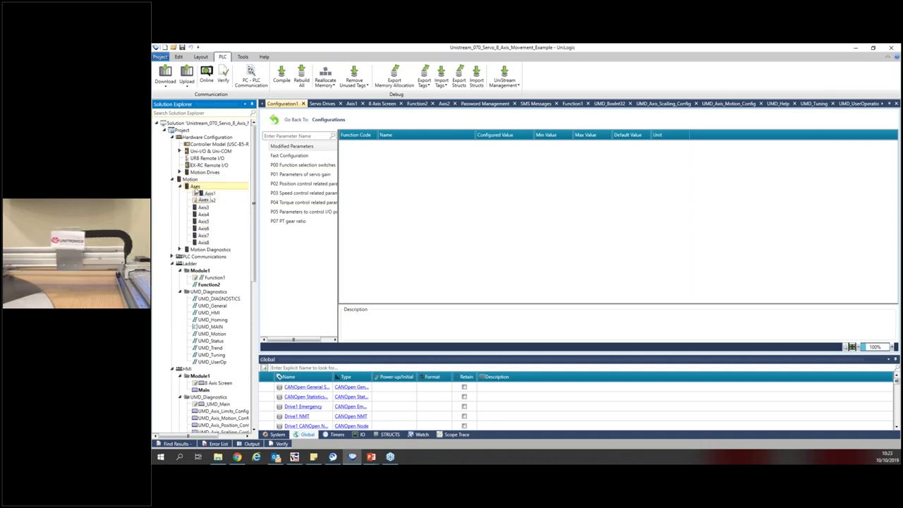
{"action": "double_click", "coordinate": [195, 187]}
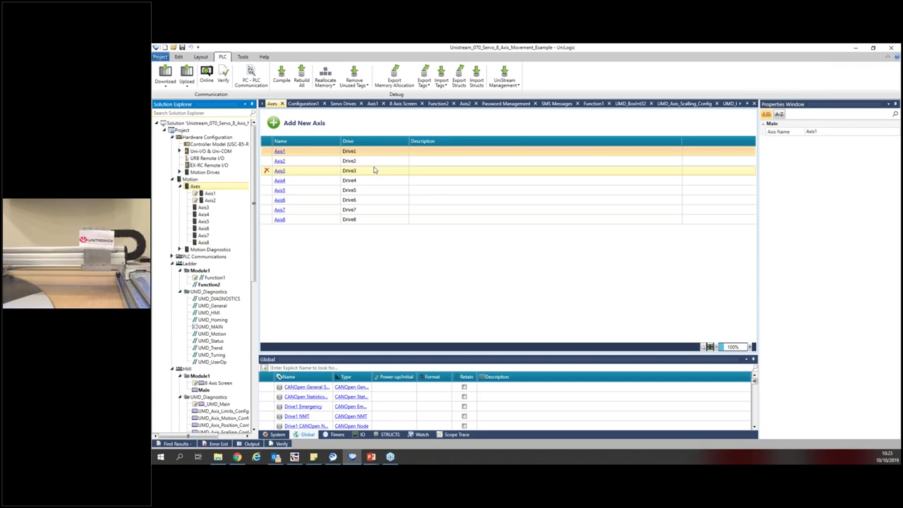
Step: Open Axis1 and show the properties of its linear actuator in the mechanical properties section
{"action": "left_click", "coordinate": [280, 152]}
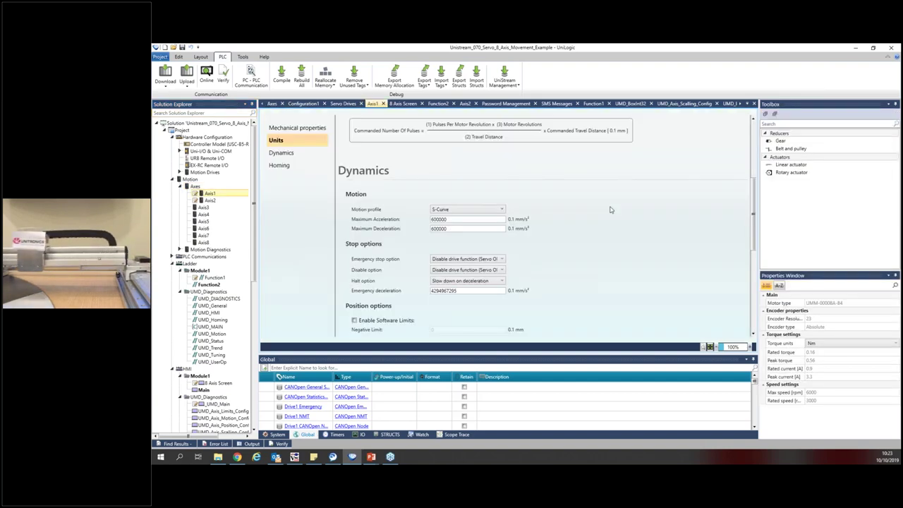
{"action": "scroll", "coordinate": [754, 230], "scroll_direction": "up", "scroll_amount": 5}
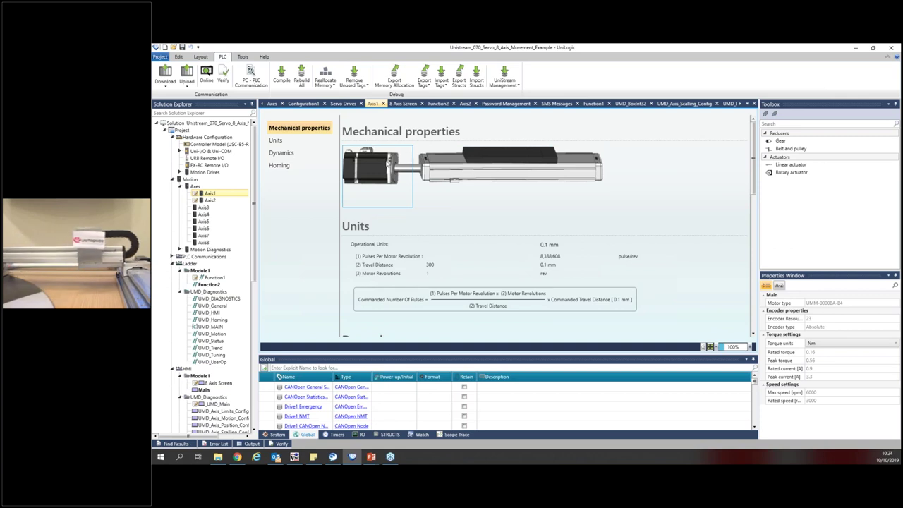
{"action": "left_click", "coordinate": [457, 177]}
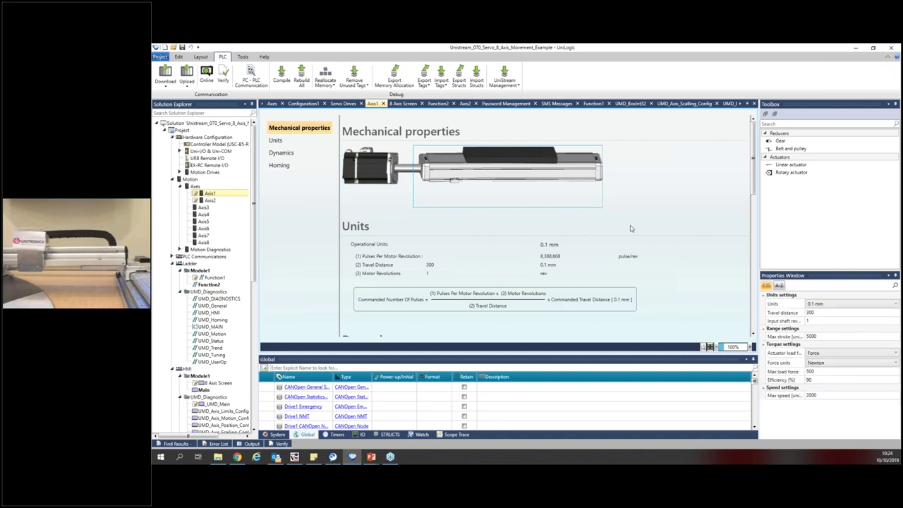
Step: Examine the linear actuator's units settings, widening the property name column so the full names are readable
{"action": "left_click", "coordinate": [844, 321]}
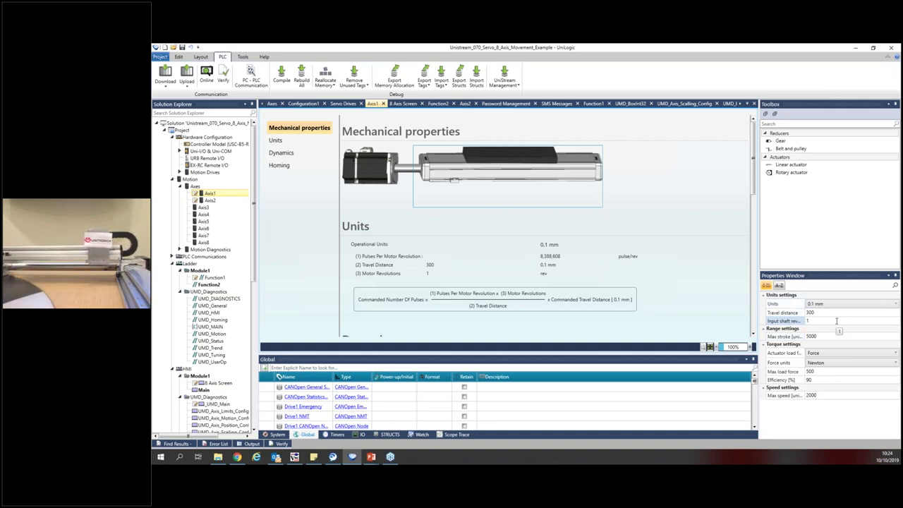
{"action": "left_click", "coordinate": [751, 295]}
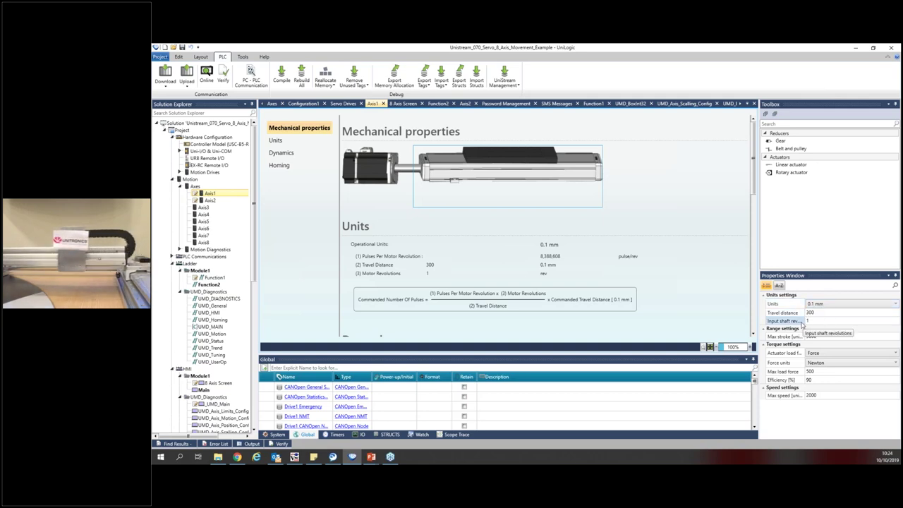
{"action": "left_click_drag", "start_coordinate": [807, 302], "coordinate": [824, 302]}
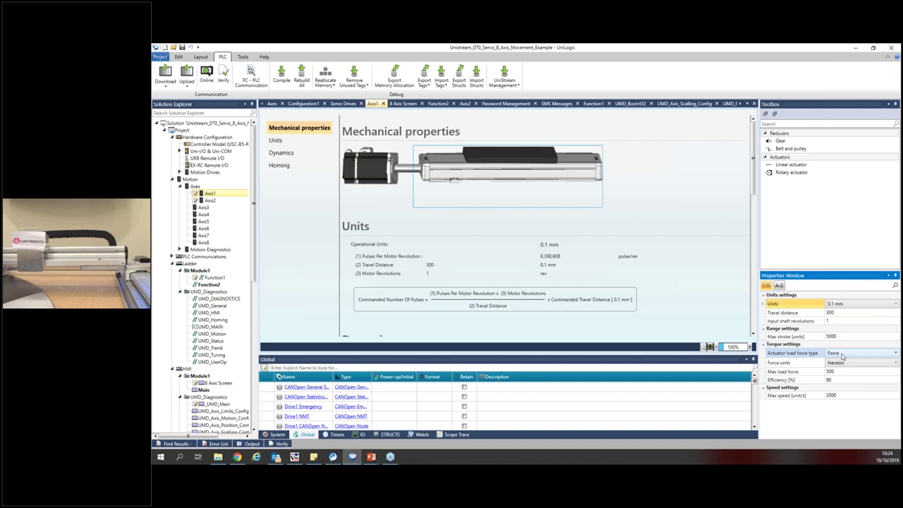
Step: Set the actuator load force type to Torque with Nm units and inspect the maximum input torque
{"action": "left_click", "coordinate": [842, 354]}
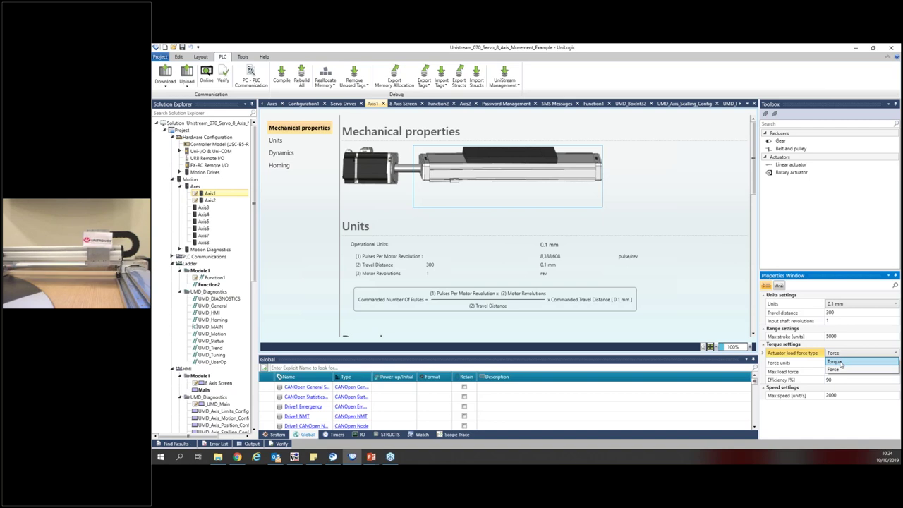
{"action": "left_click", "coordinate": [841, 362]}
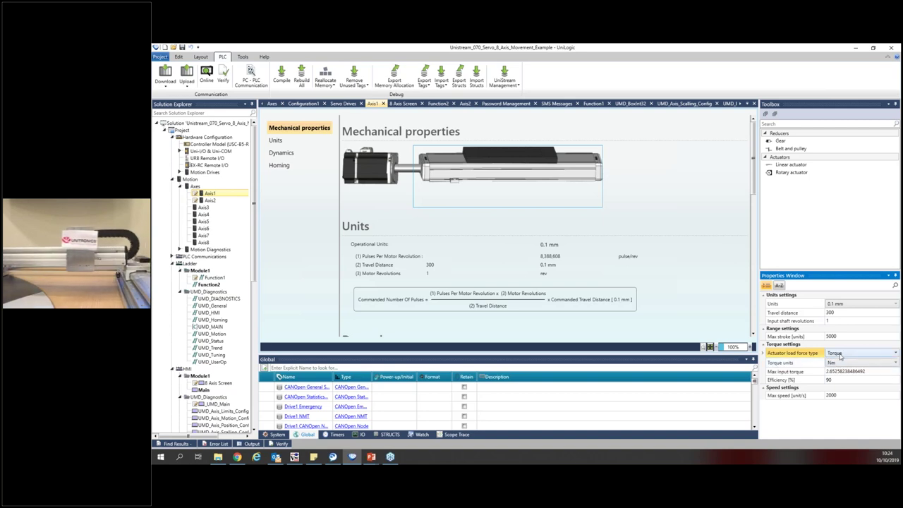
{"action": "left_click", "coordinate": [831, 364]}
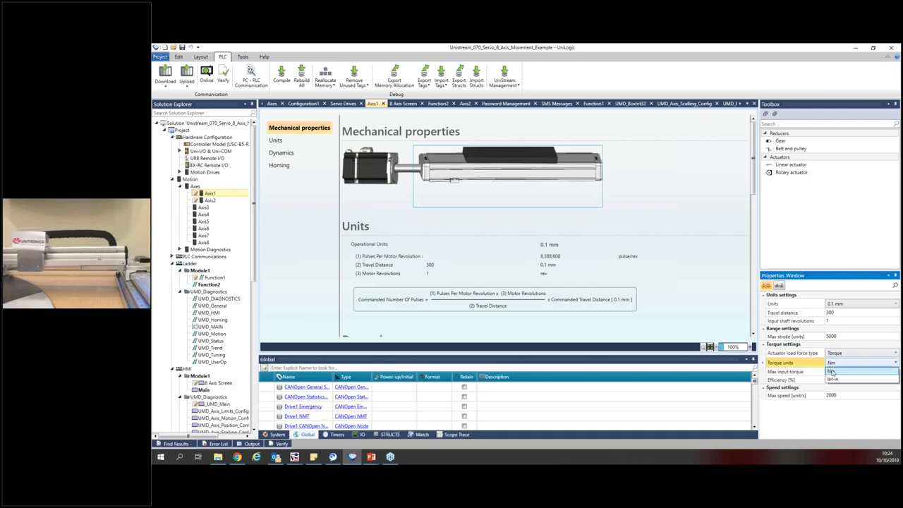
{"action": "left_click", "coordinate": [835, 376]}
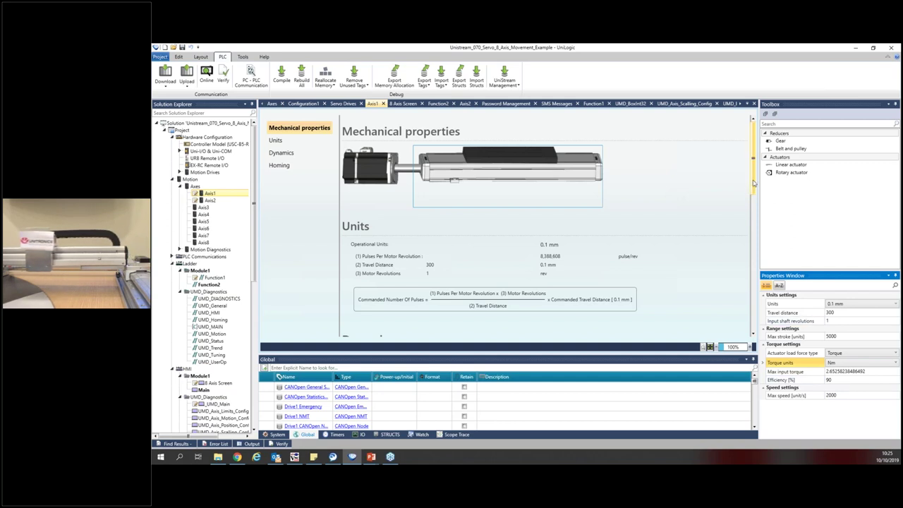
{"action": "scroll", "coordinate": [754, 184], "scroll_direction": "down", "scroll_amount": 6}
{"action": "scroll", "coordinate": [754, 184], "scroll_direction": "up", "scroll_amount": 3}
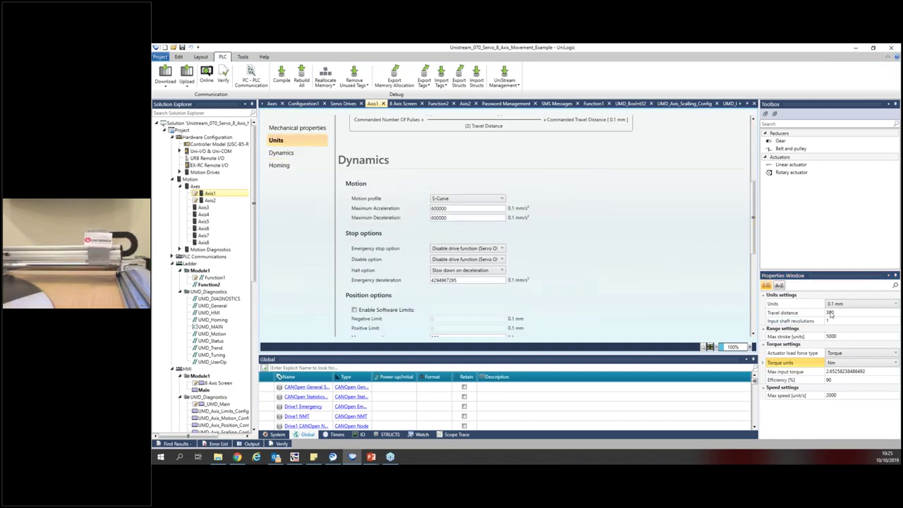
{"action": "left_click", "coordinate": [859, 369]}
{"action": "left_click_drag", "start_coordinate": [873, 371], "coordinate": [822, 380]}
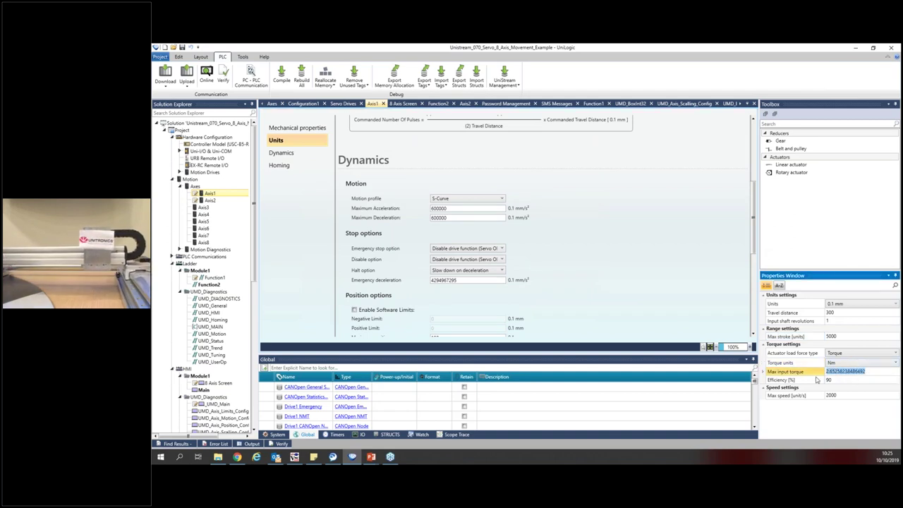
Step: Set the actuator load force type back to Force
{"action": "left_click", "coordinate": [863, 353]}
{"action": "left_click", "coordinate": [867, 352]}
{"action": "left_click", "coordinate": [856, 369]}
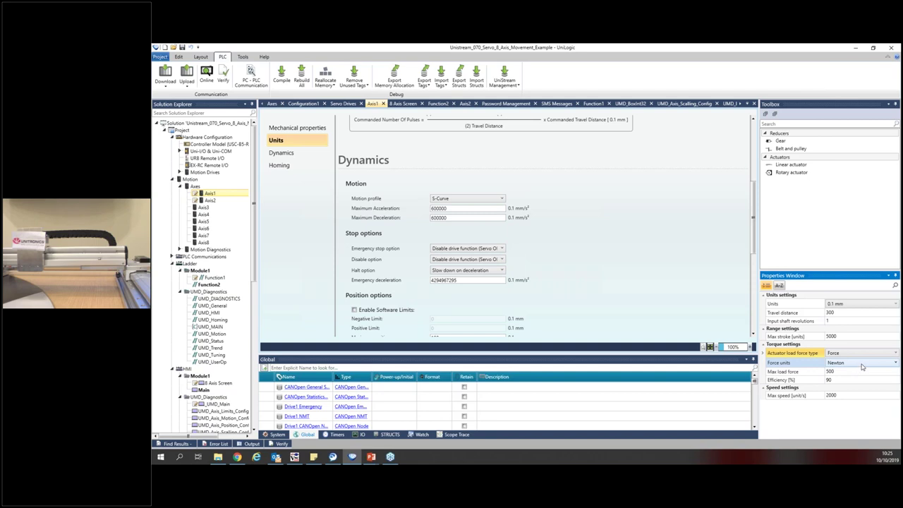
Step: Set the linear actuator's maximum load force to 2 and inspect Axis1's torque limits under Dynamics
{"action": "left_click", "coordinate": [851, 372]}
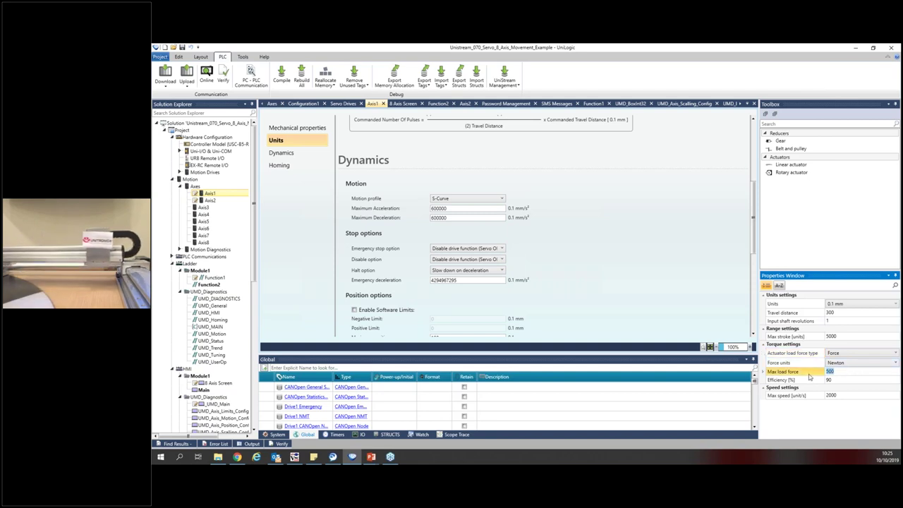
{"action": "type", "text": "2"}
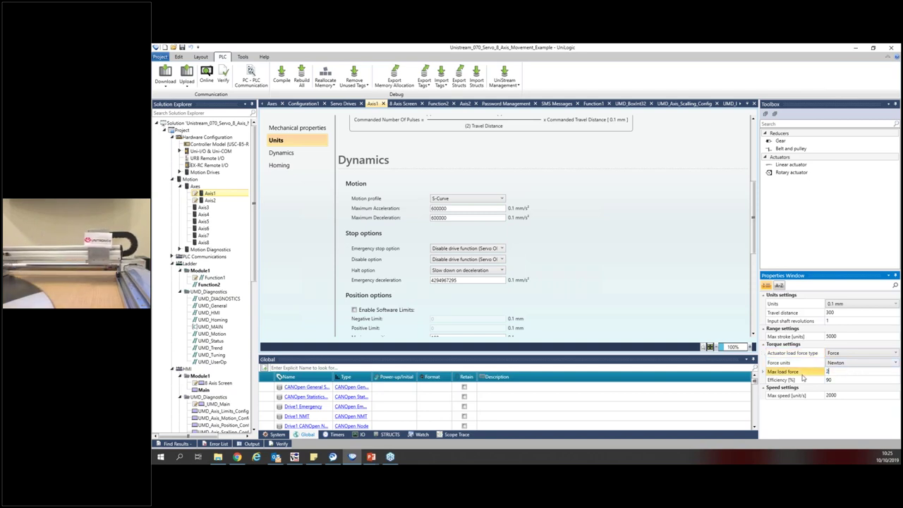
{"action": "left_click", "coordinate": [706, 303]}
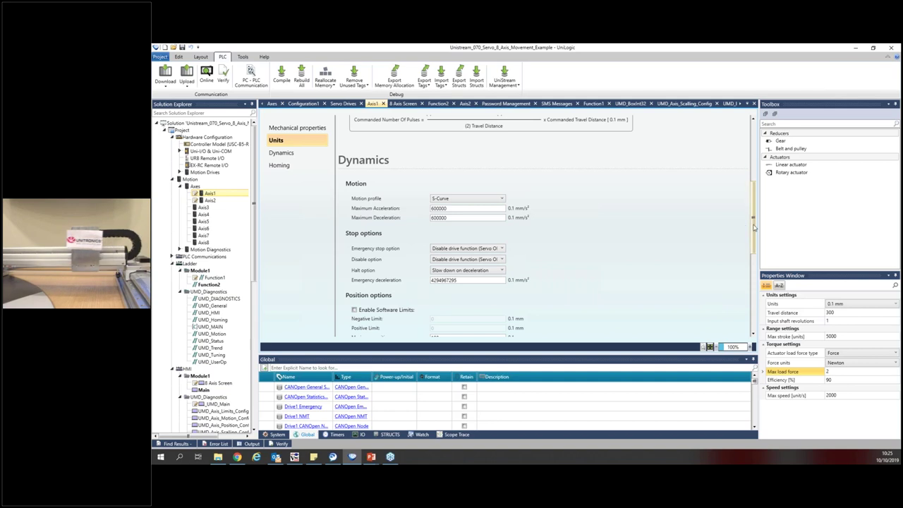
{"action": "scroll", "coordinate": [717, 168], "scroll_direction": "up", "scroll_amount": 5}
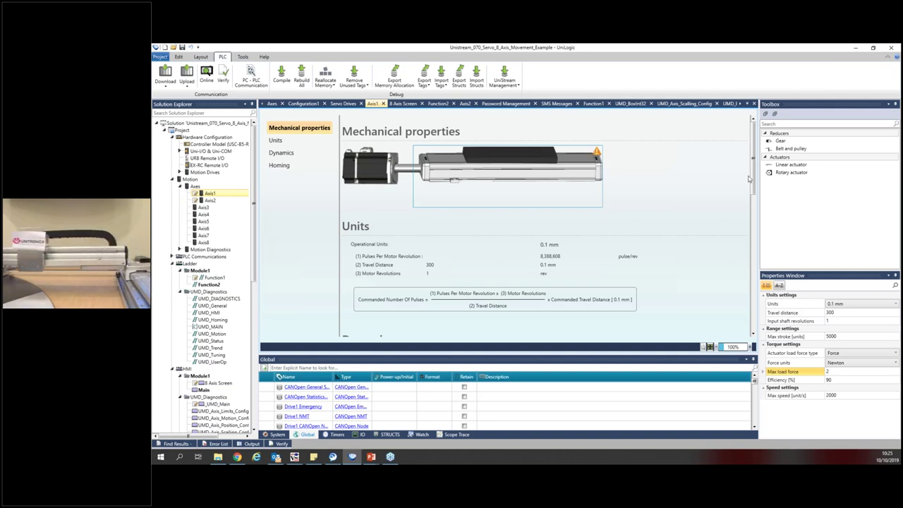
{"action": "left_click_drag", "start_coordinate": [753, 178], "coordinate": [769, 317]}
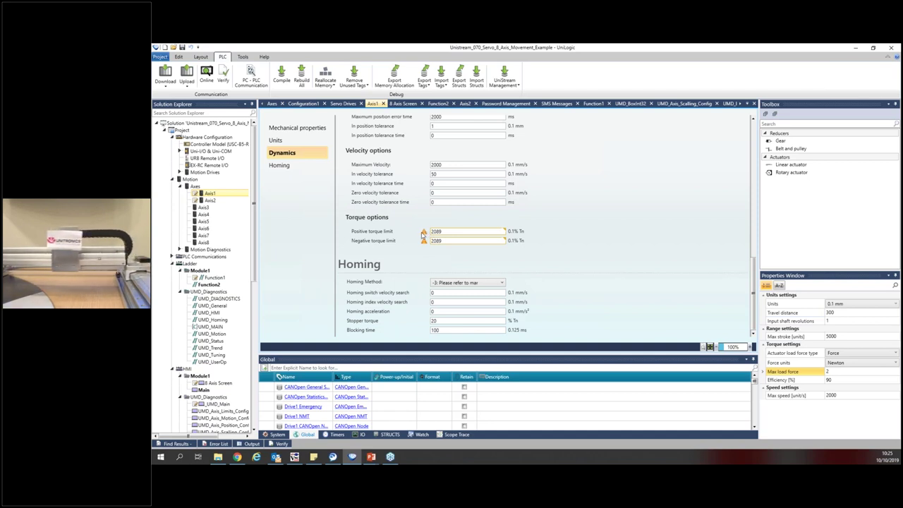
Step: Set the Axis1 linear actuator's maximum load force to 400
{"action": "mouse_move", "coordinate": [505, 233]}
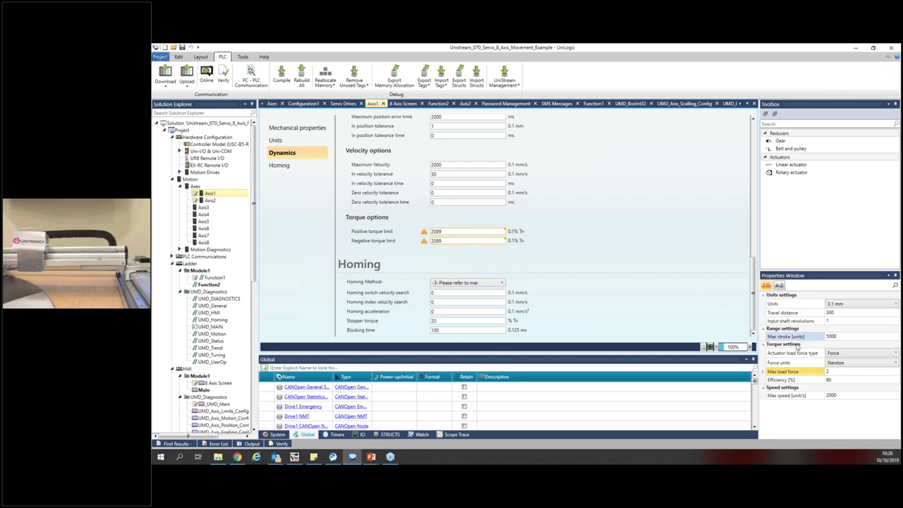
{"action": "left_click", "coordinate": [802, 373]}
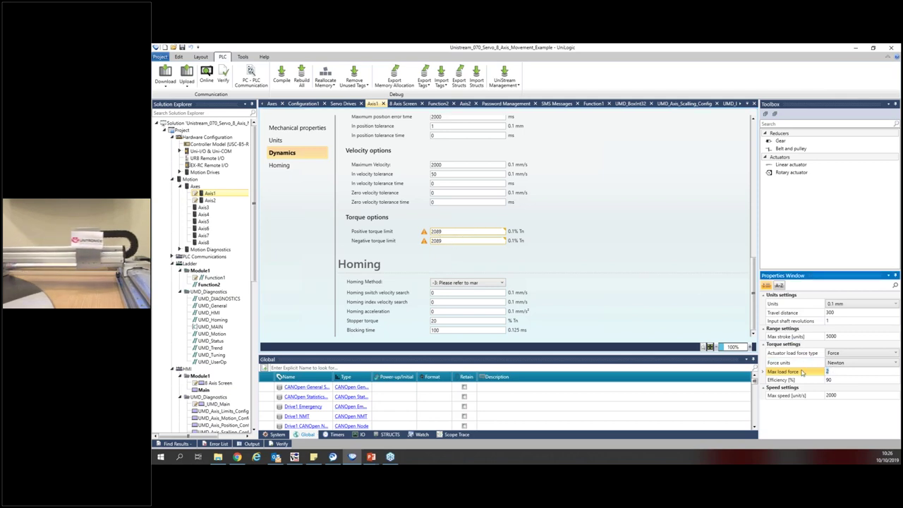
{"action": "type", "text": "400"}
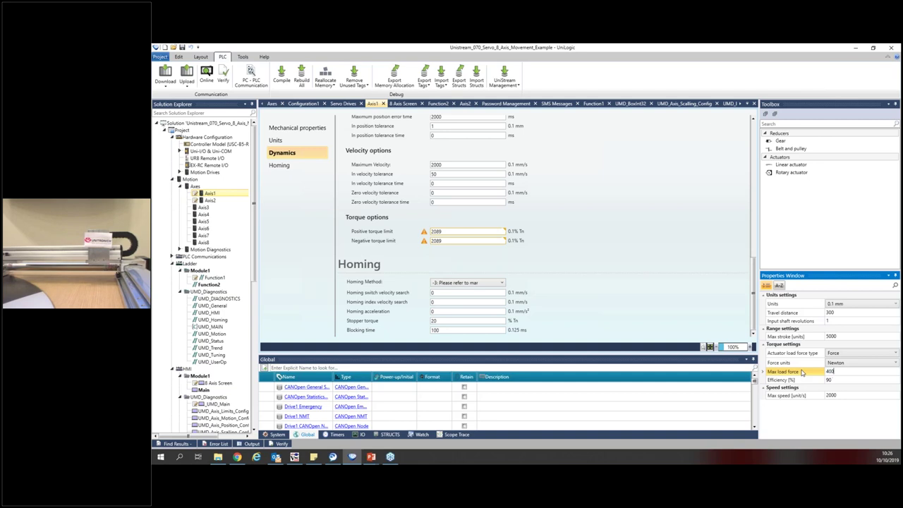
{"action": "left_click", "coordinate": [665, 261]}
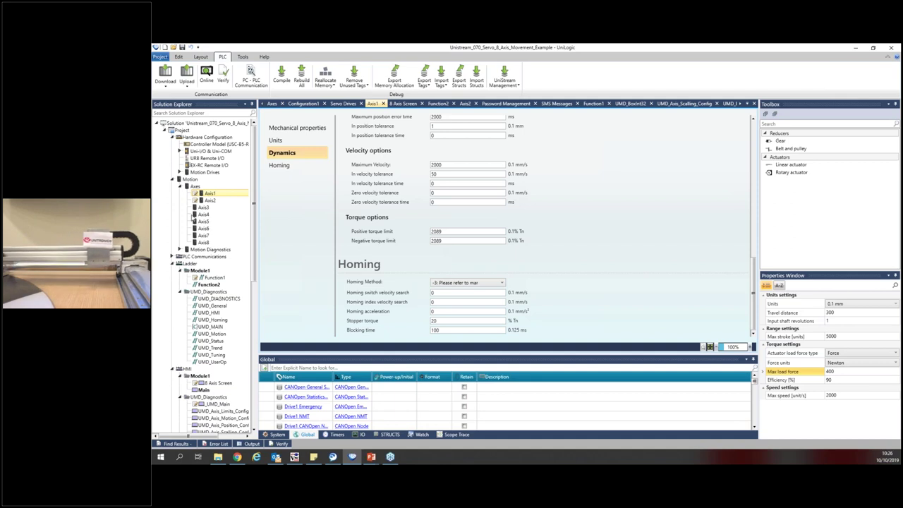
Step: Open Axis2 and examine its linear actuator's units, range and torque settings along with the warning on the actuator
{"action": "left_click", "coordinate": [211, 201]}
{"action": "double_click", "coordinate": [211, 201]}
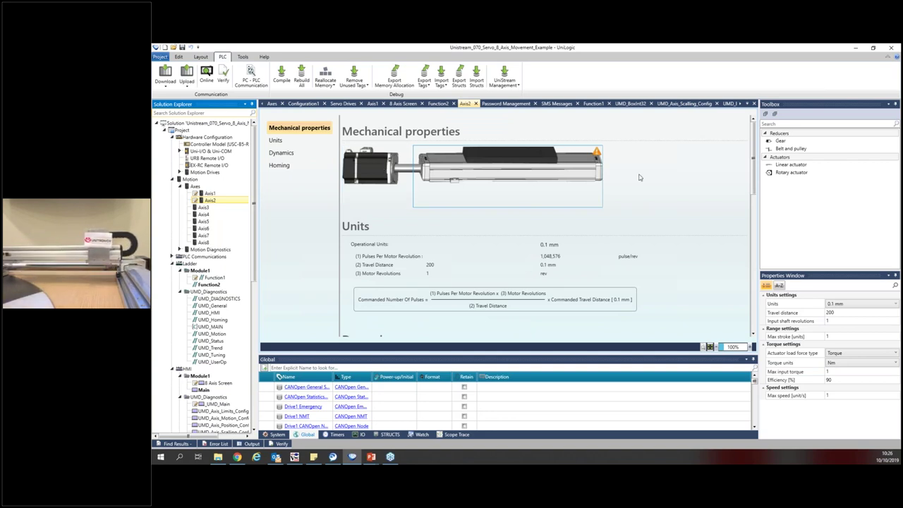
{"action": "left_click", "coordinate": [846, 314]}
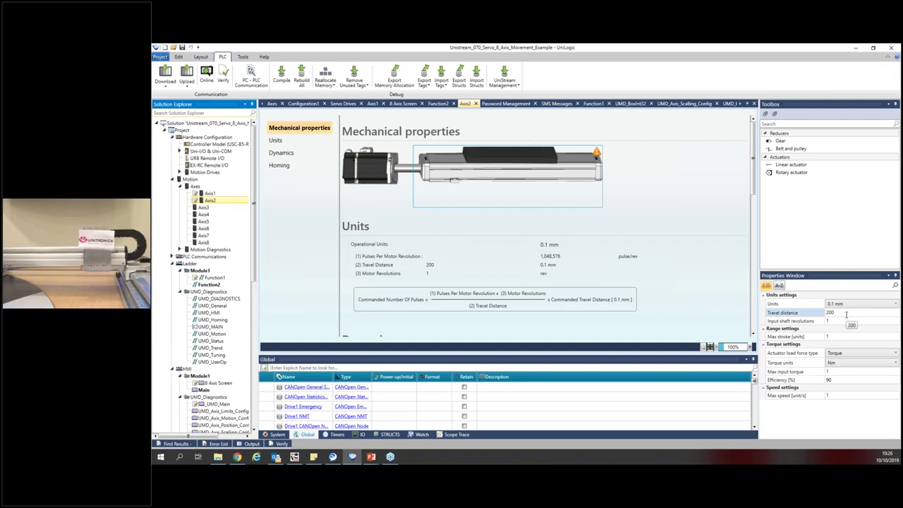
{"action": "left_click", "coordinate": [847, 321]}
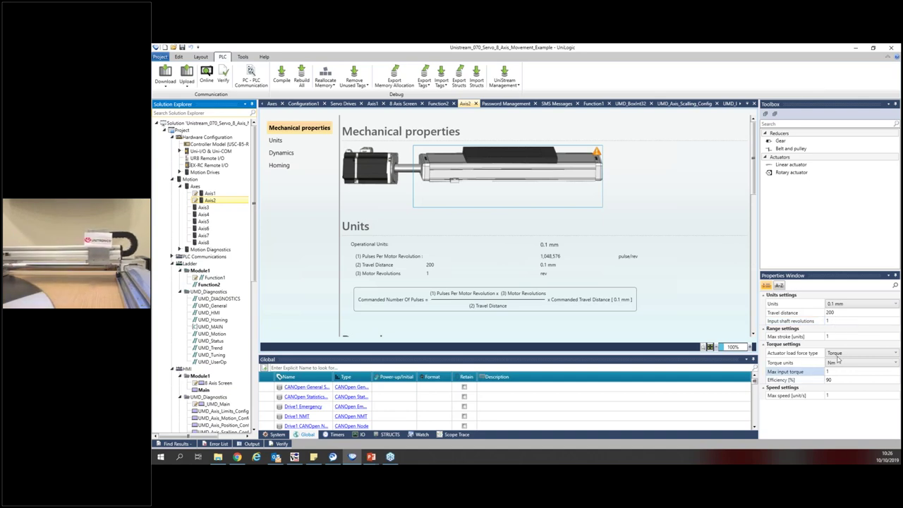
{"action": "left_click", "coordinate": [839, 337]}
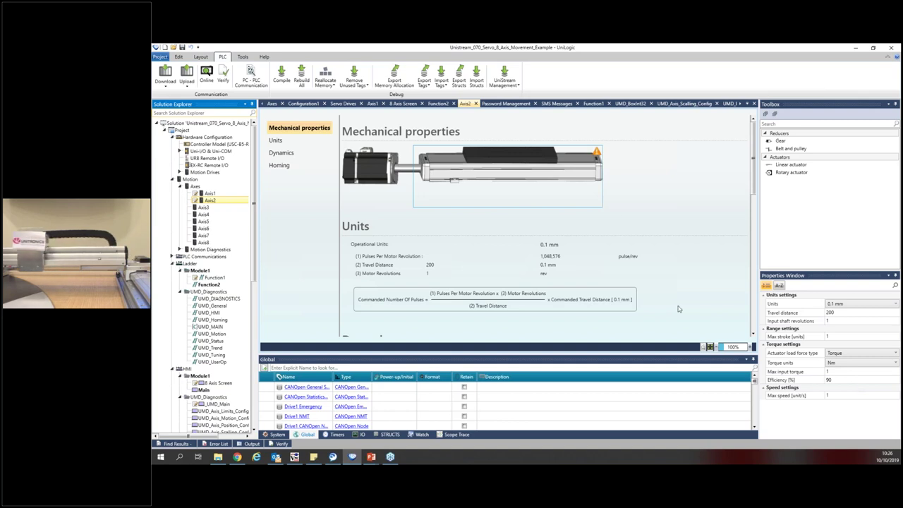
{"action": "mouse_move", "coordinate": [596, 155]}
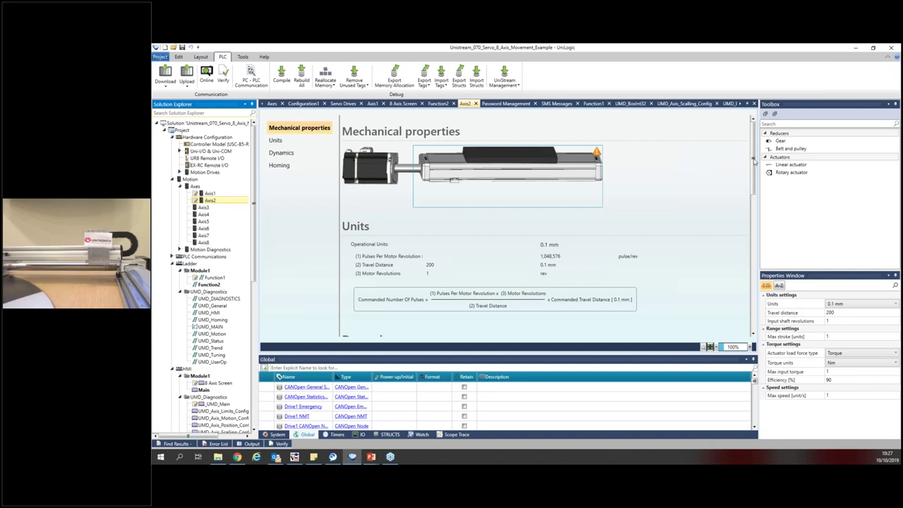
{"action": "mouse_move", "coordinate": [753, 176]}
{"action": "left_mouse_down"}
{"action": "mouse_move", "coordinate": [760, 300]}
{"action": "mouse_move", "coordinate": [742, 164]}
{"action": "left_mouse_up"}
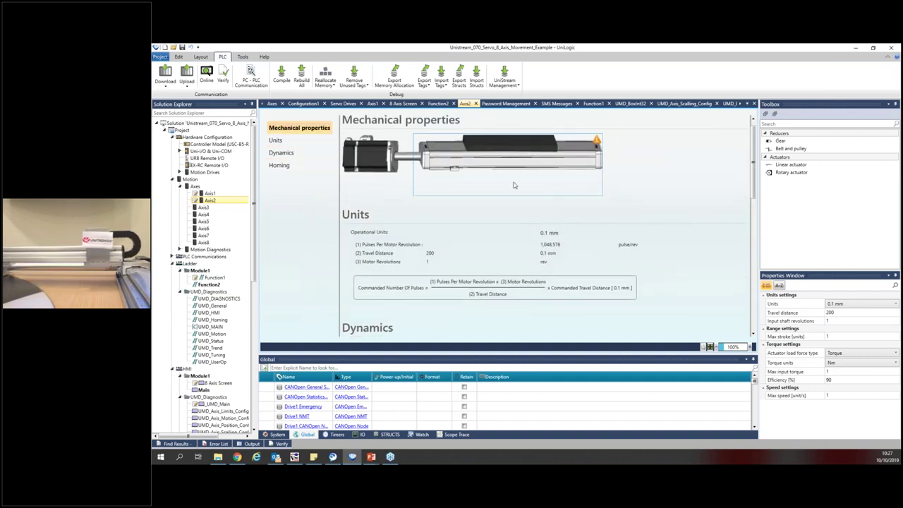
Step: Review Axis2's units and dynamics, including the available motion profiles and the position, velocity and torque options
{"action": "left_click", "coordinate": [275, 141]}
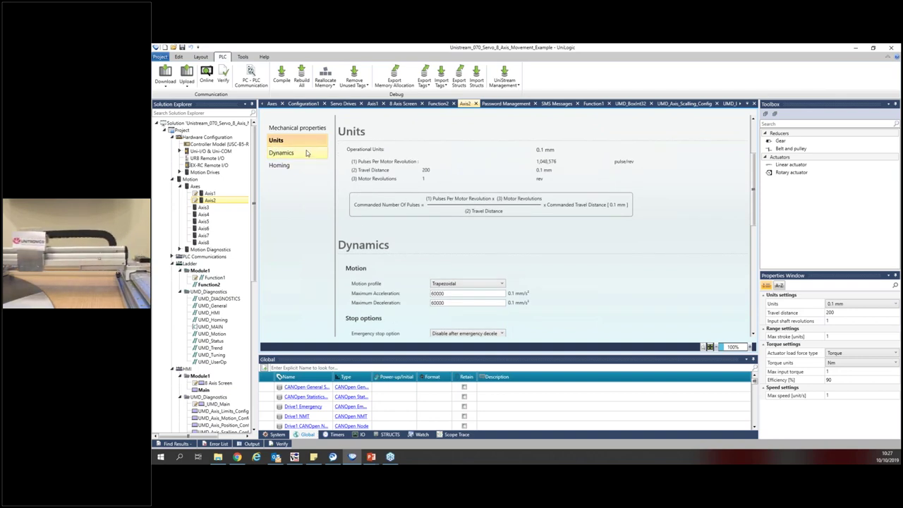
{"action": "left_click", "coordinate": [296, 153]}
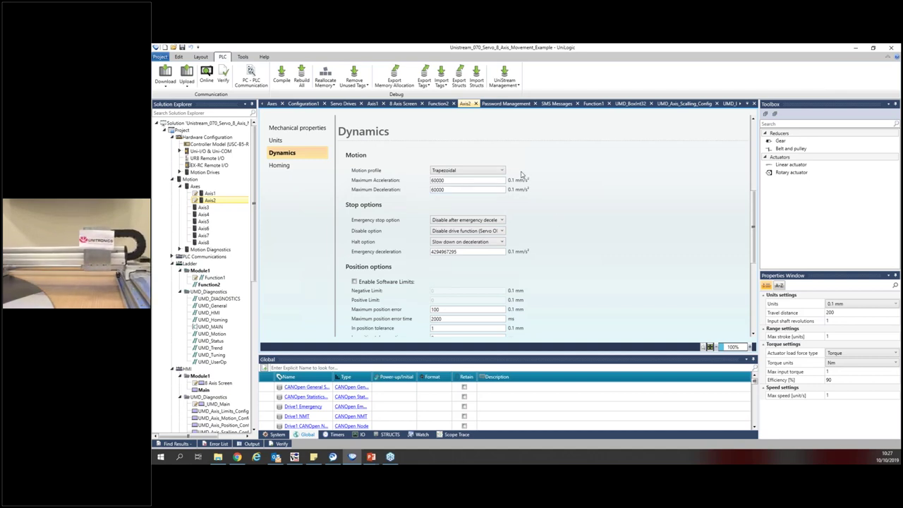
{"action": "left_click", "coordinate": [487, 172]}
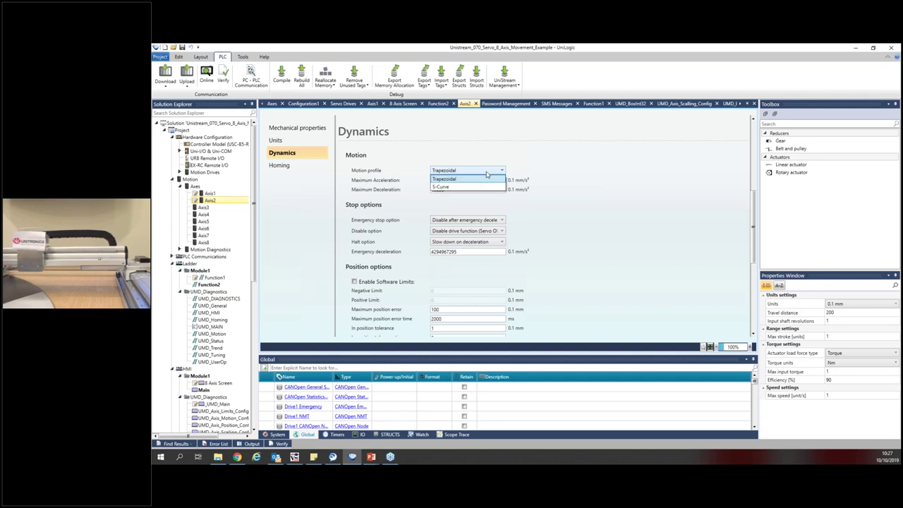
{"action": "left_click", "coordinate": [459, 179]}
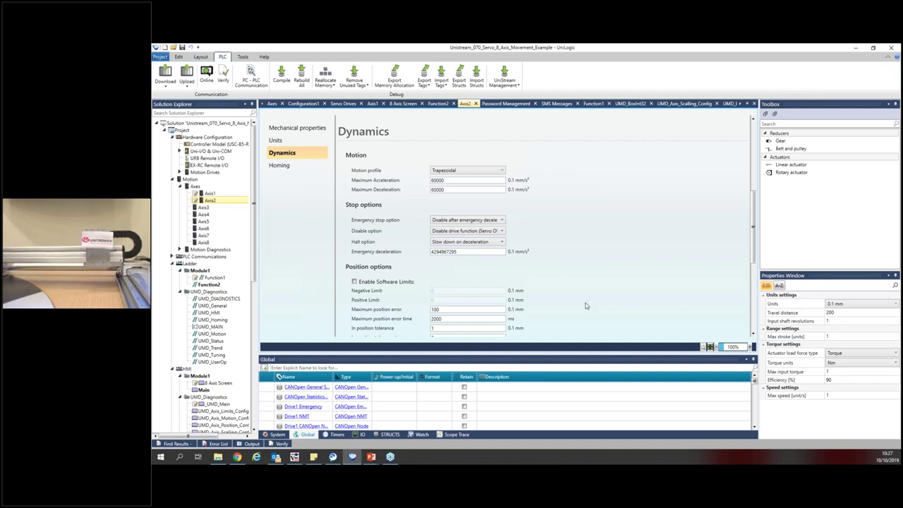
{"action": "scroll", "coordinate": [753, 233], "scroll_direction": "down", "scroll_amount": 3}
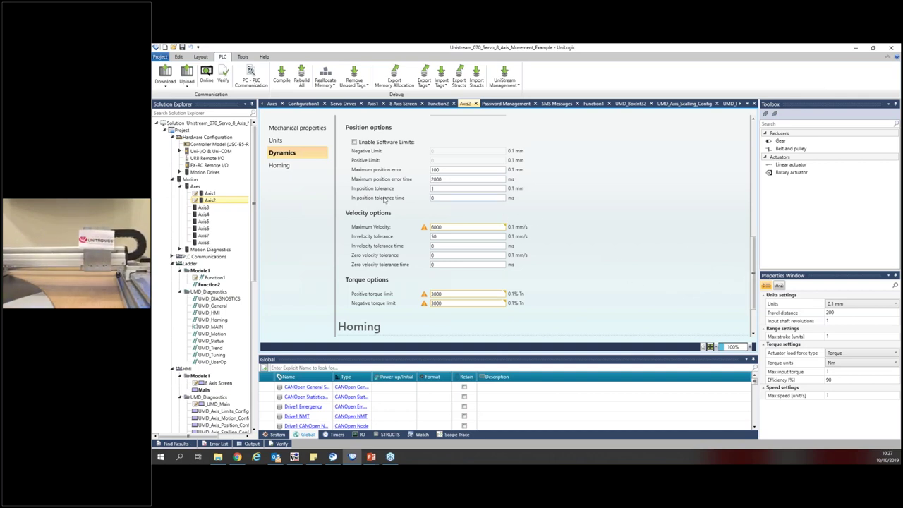
Step: Try homing method -4 on Axis2, and restore method 35, Set reference point at present position
{"action": "left_click", "coordinate": [279, 168]}
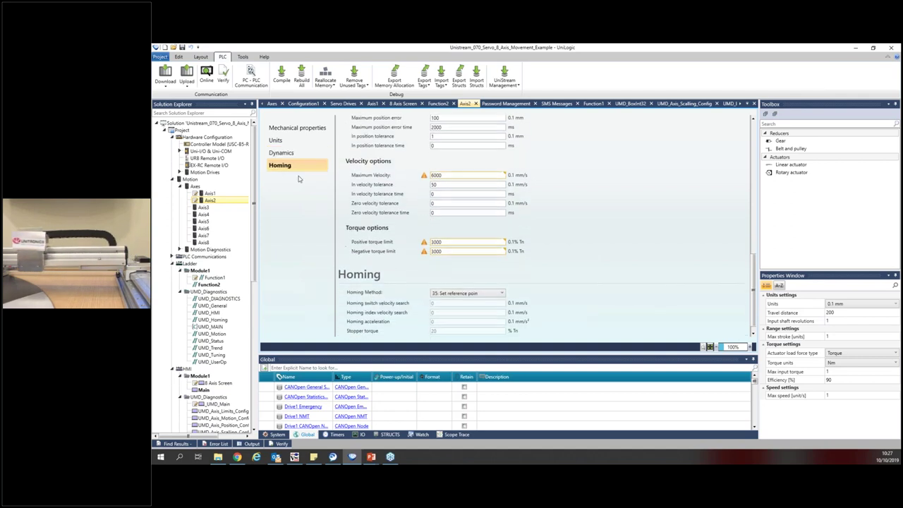
{"action": "left_click", "coordinate": [473, 286]}
{"action": "scroll", "coordinate": [536, 367], "scroll_direction": "up", "scroll_amount": 1}
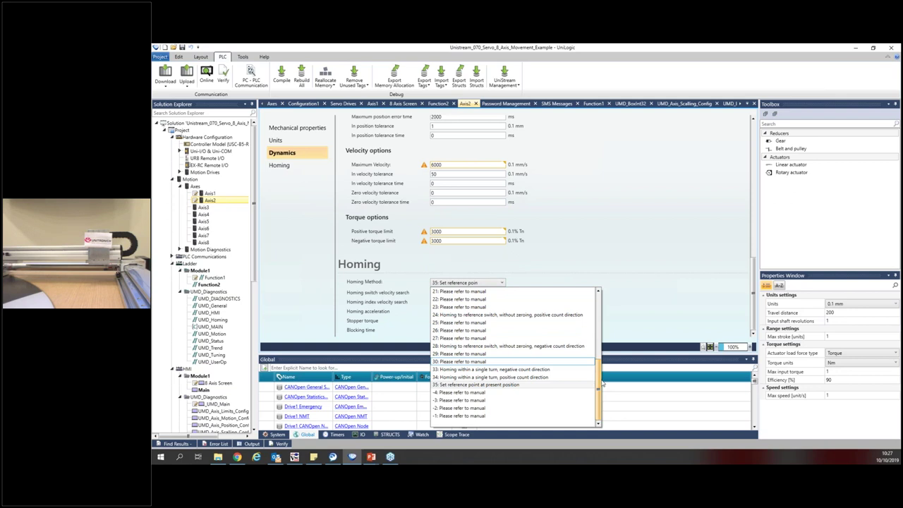
{"action": "left_click", "coordinate": [494, 393]}
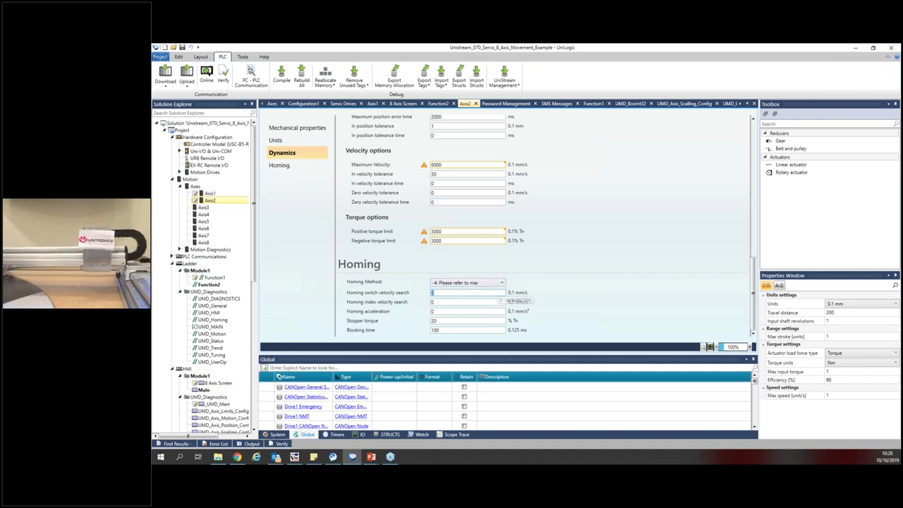
{"action": "left_click", "coordinate": [502, 283]}
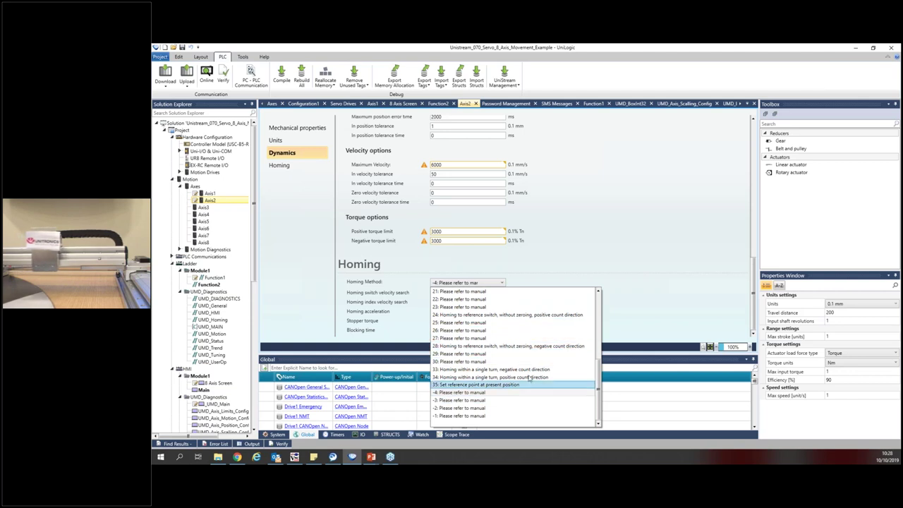
{"action": "left_click", "coordinate": [507, 385]}
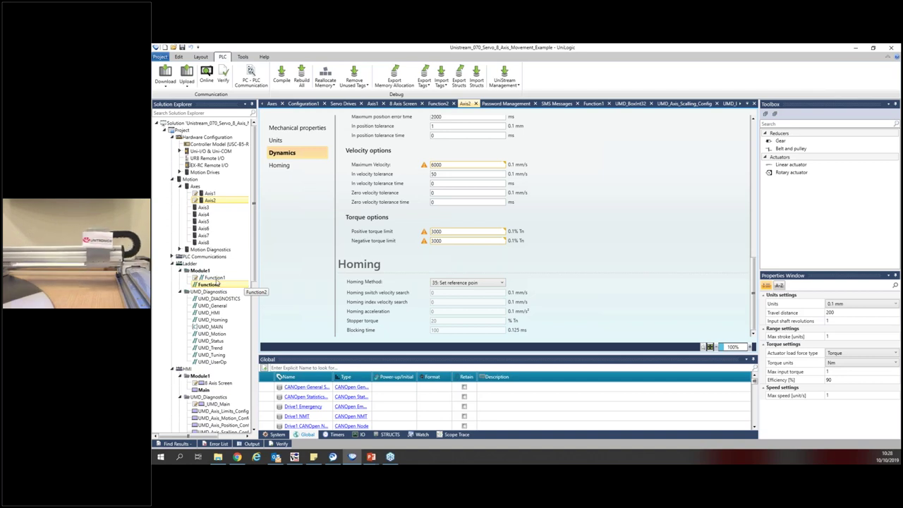
Step: Collapse the Axes list, open Motion Diagnostics and start diagnostics for Axis1
{"action": "double_click", "coordinate": [192, 180]}
{"action": "double_click", "coordinate": [190, 181]}
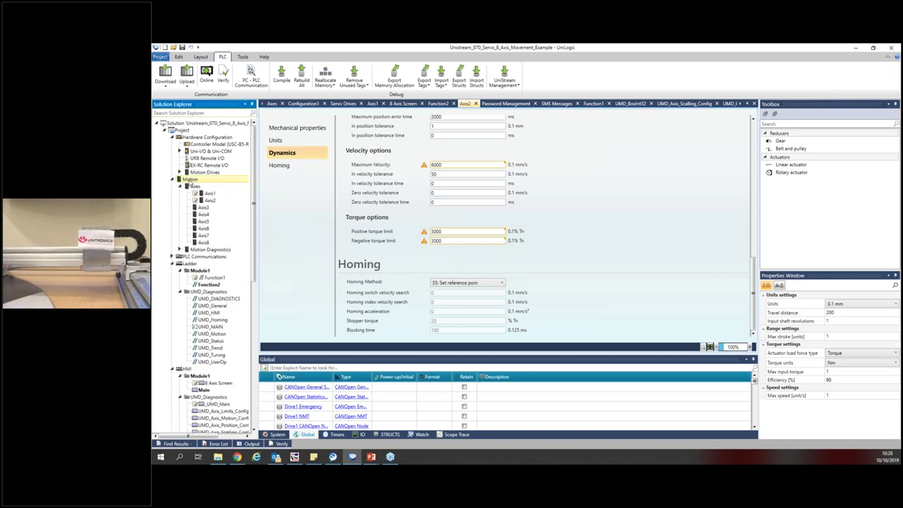
{"action": "left_click", "coordinate": [187, 186]}
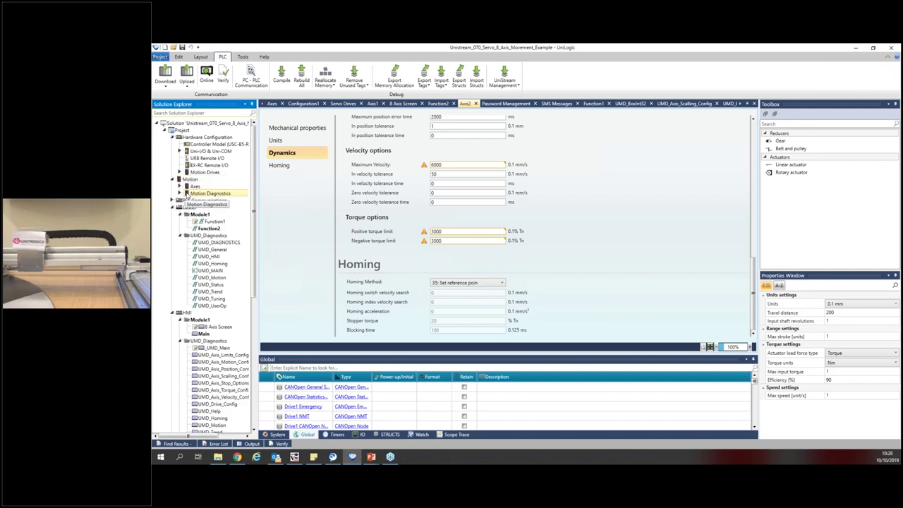
{"action": "double_click", "coordinate": [210, 194]}
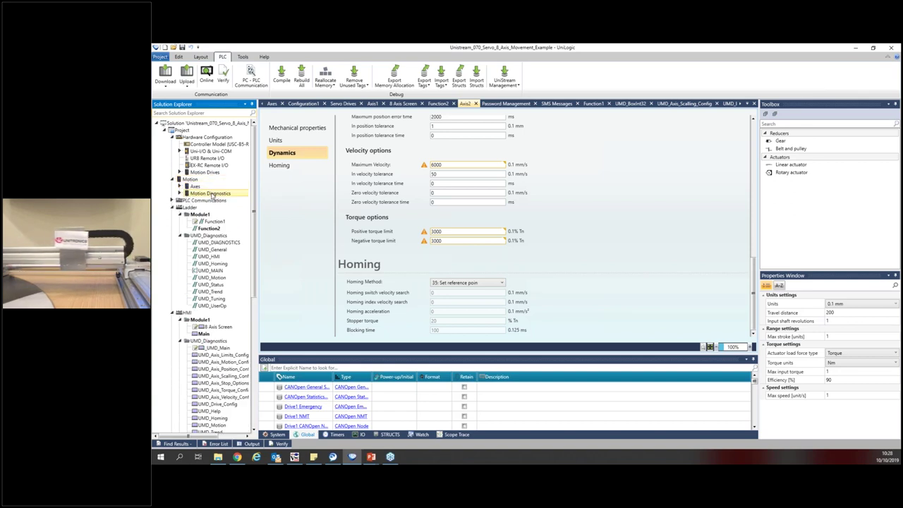
{"action": "left_click", "coordinate": [236, 70]}
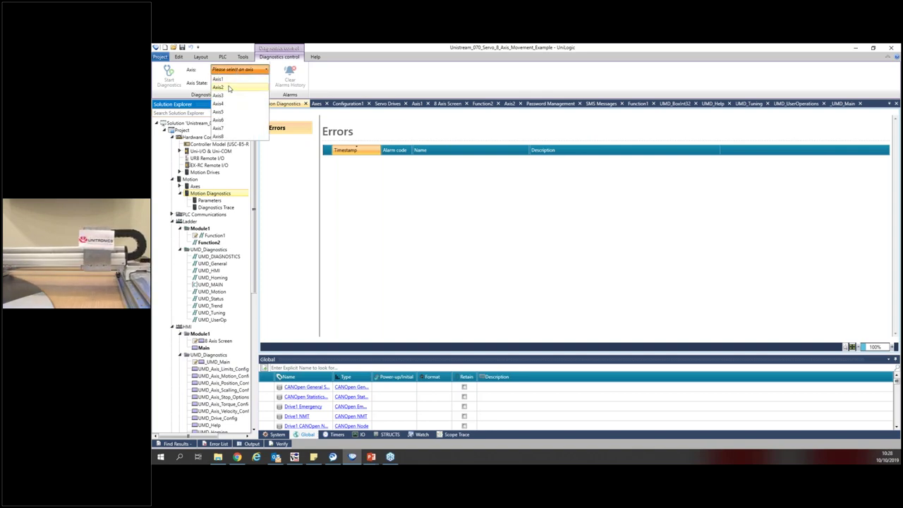
{"action": "left_click", "coordinate": [227, 79]}
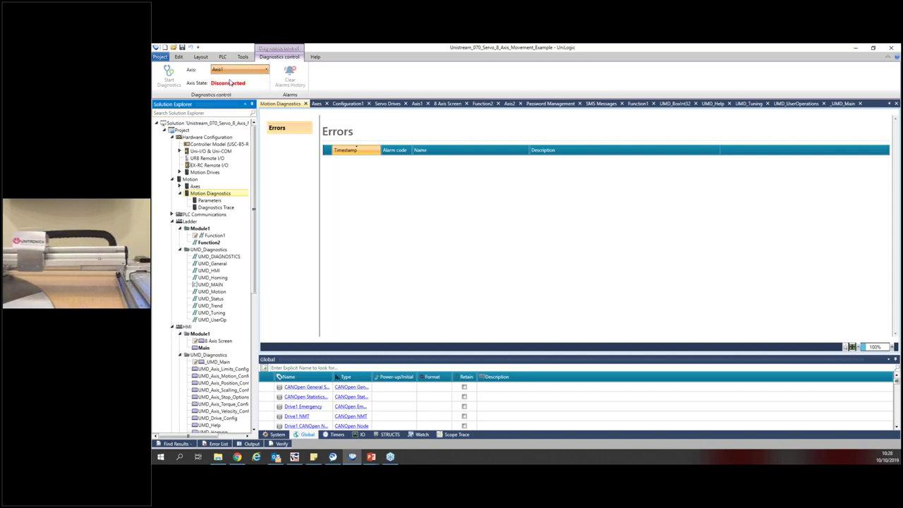
{"action": "left_click", "coordinate": [169, 78]}
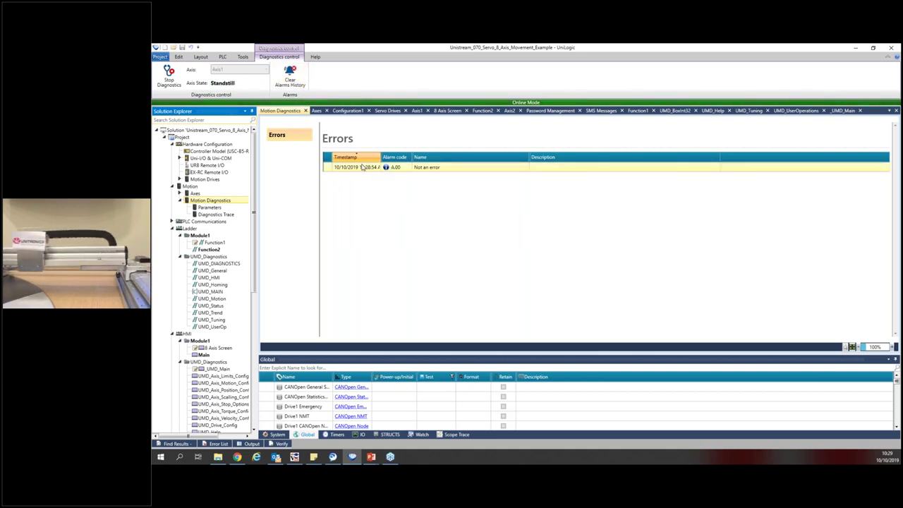
Step: Open the motion diagnostics parameters and compare Axis1's configured values with the read values
{"action": "left_click", "coordinate": [219, 207]}
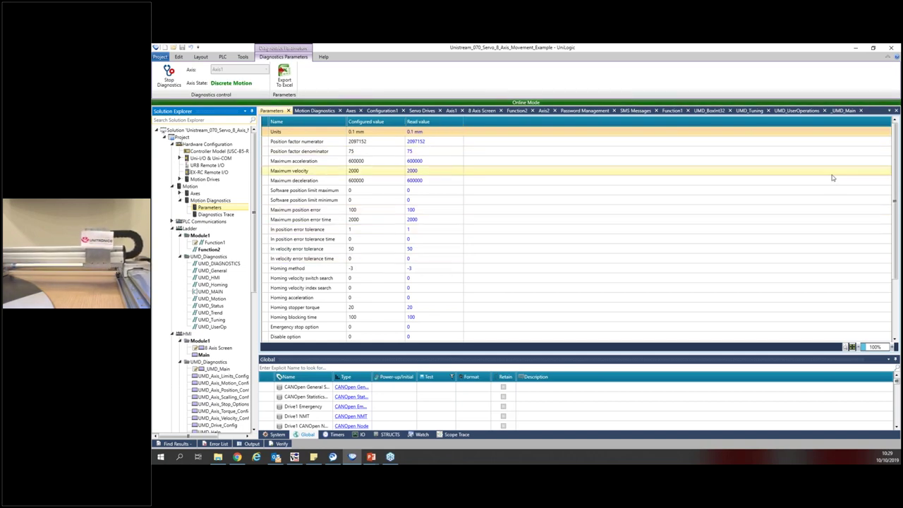
{"action": "mouse_move", "coordinate": [895, 202]}
{"action": "left_mouse_down"}
{"action": "mouse_move", "coordinate": [895, 257]}
{"action": "mouse_move", "coordinate": [895, 201]}
{"action": "left_mouse_up"}
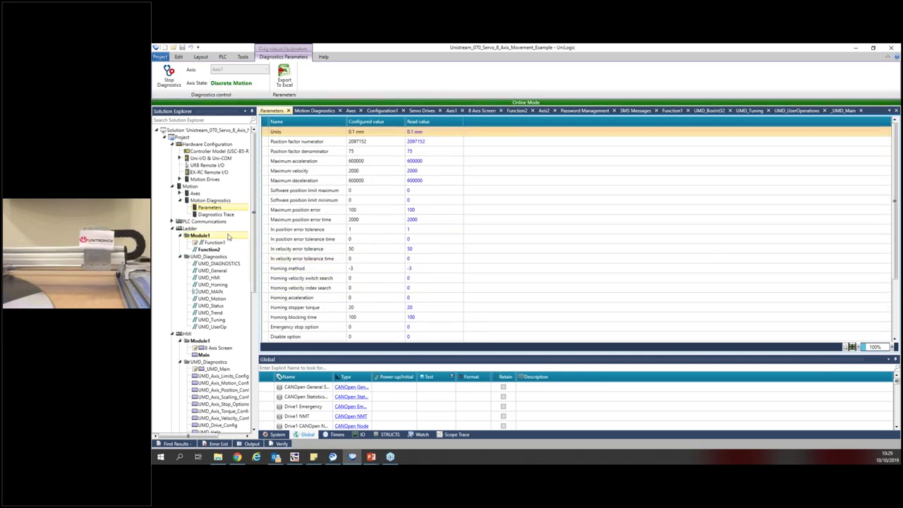
{"action": "left_click", "coordinate": [215, 208]}
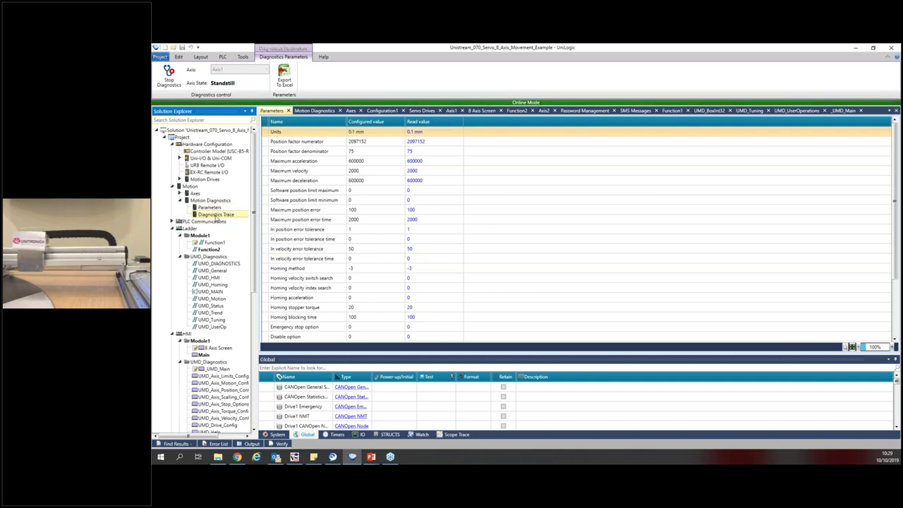
Step: Open the Diagnostics Trace, record Axis1's motion in Velocity(Discrete) mode, and stop the recording
{"action": "double_click", "coordinate": [216, 215]}
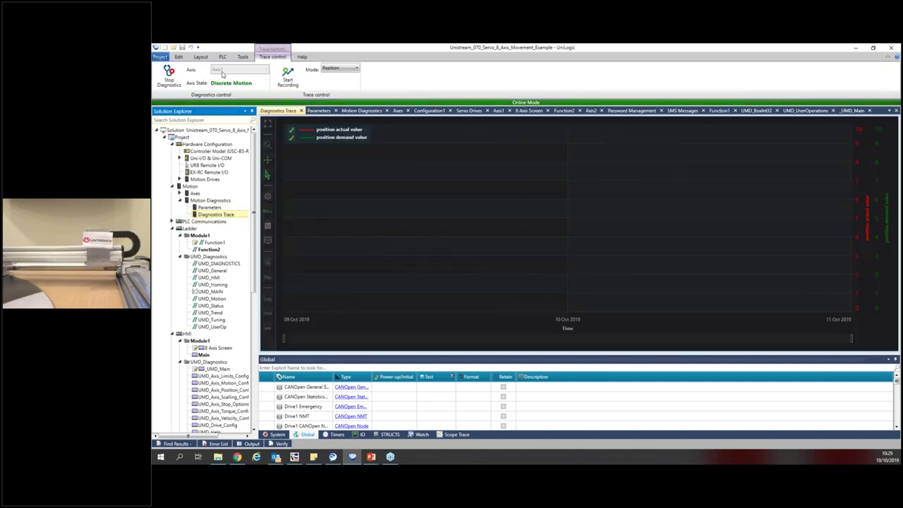
{"action": "left_click", "coordinate": [339, 70]}
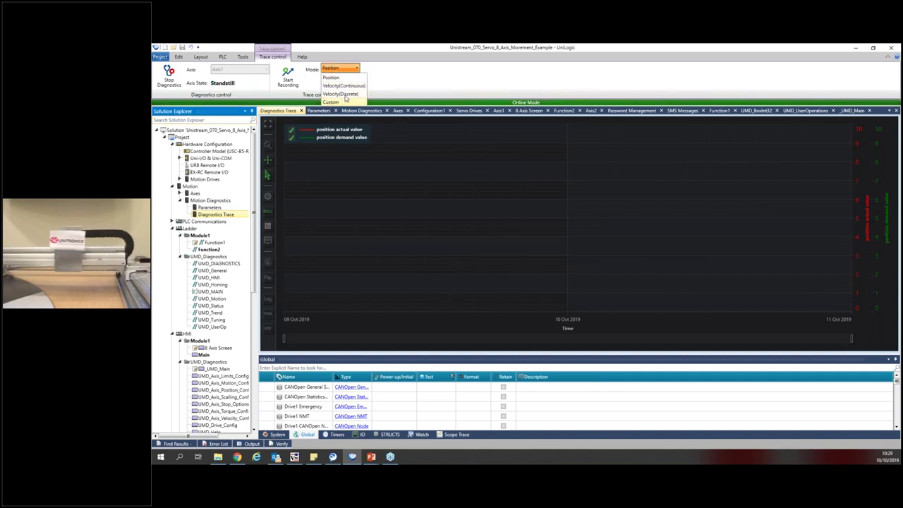
{"action": "left_click", "coordinate": [347, 96]}
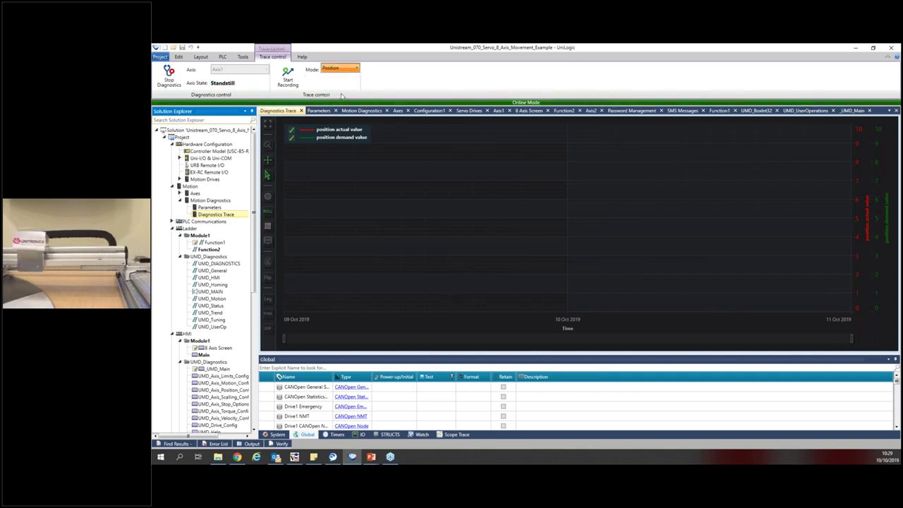
{"action": "left_click", "coordinate": [288, 79]}
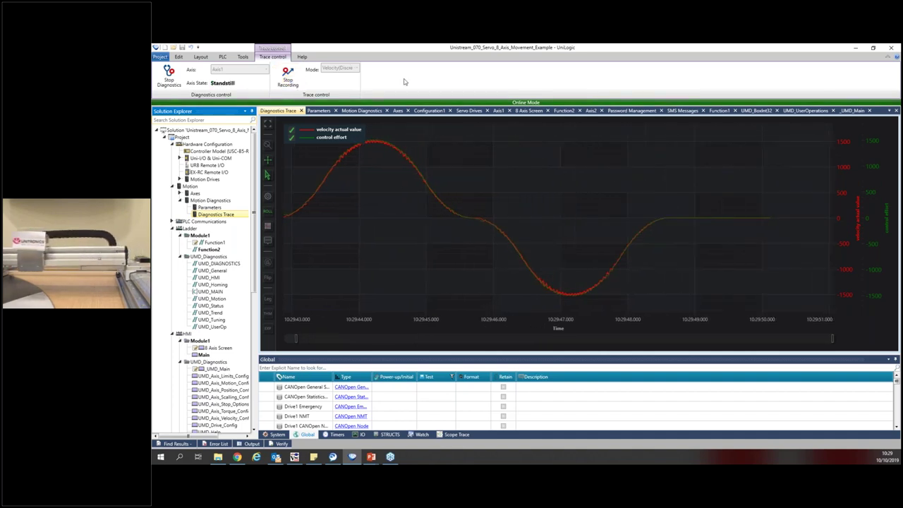
{"action": "mouse_move", "coordinate": [499, 221]}
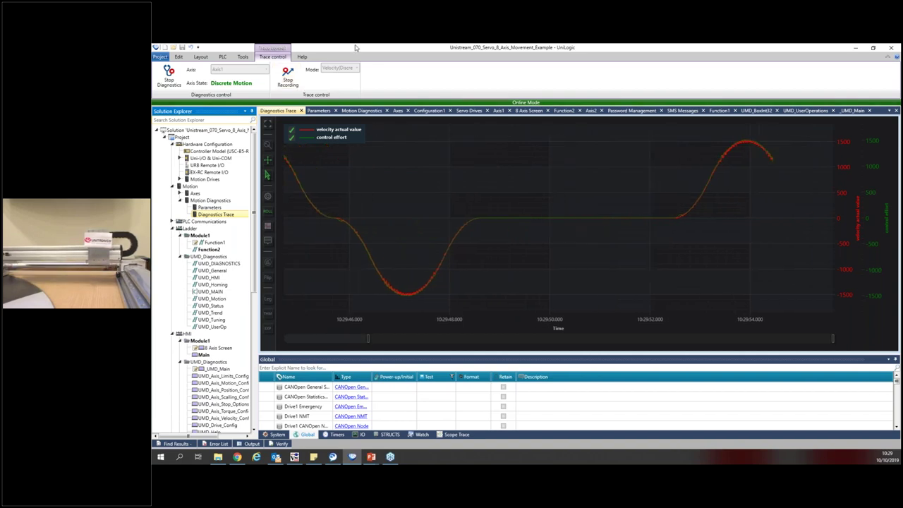
{"action": "left_click", "coordinate": [293, 81]}
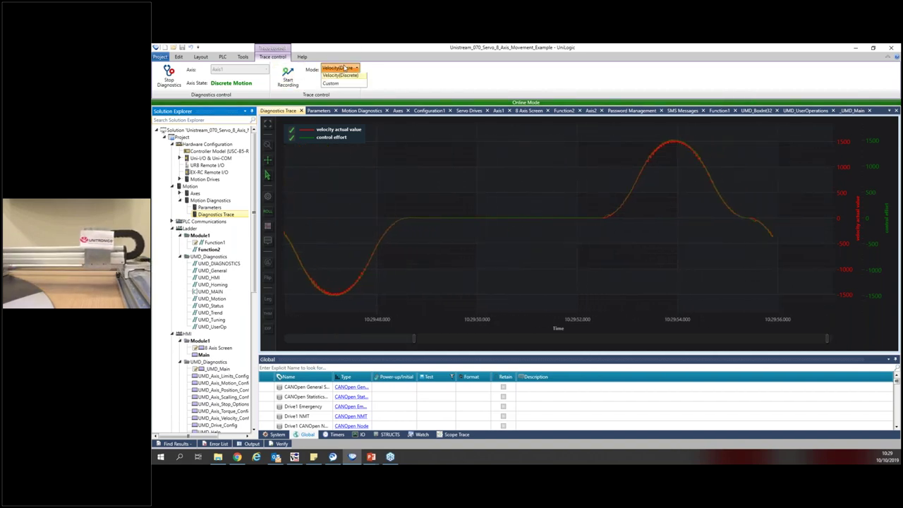
Step: Set the diagnostics trace mode to Position and start recording Axis1's motion
{"action": "left_click", "coordinate": [339, 68]}
{"action": "left_click", "coordinate": [332, 78]}
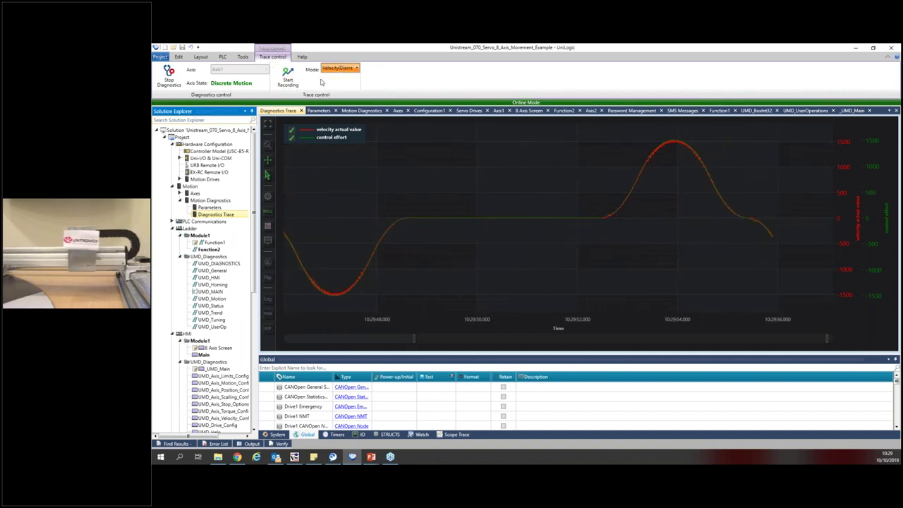
{"action": "left_click", "coordinate": [289, 80]}
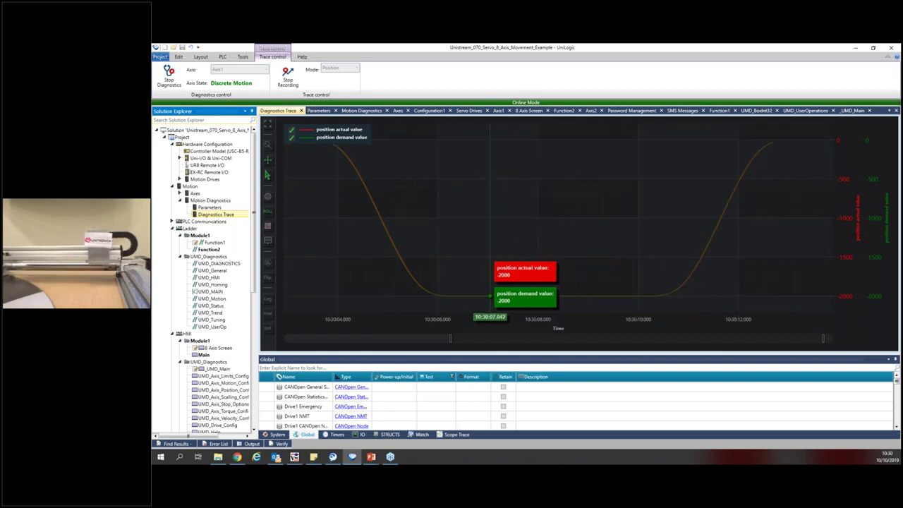
Step: Examine the position actual and demand curves by enlarging a section of the trace, and restore the full trace view
{"action": "left_click_drag", "start_coordinate": [569, 197], "coordinate": [644, 232]}
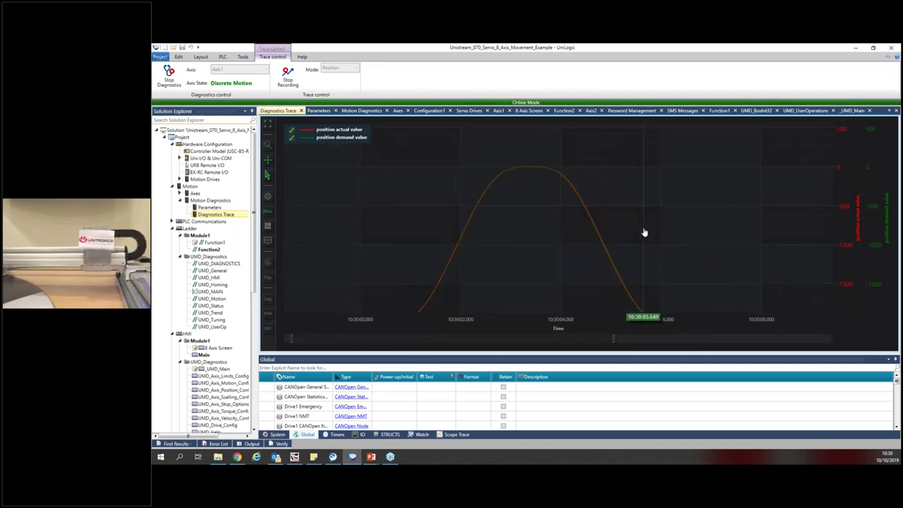
{"action": "double_click", "coordinate": [657, 219]}
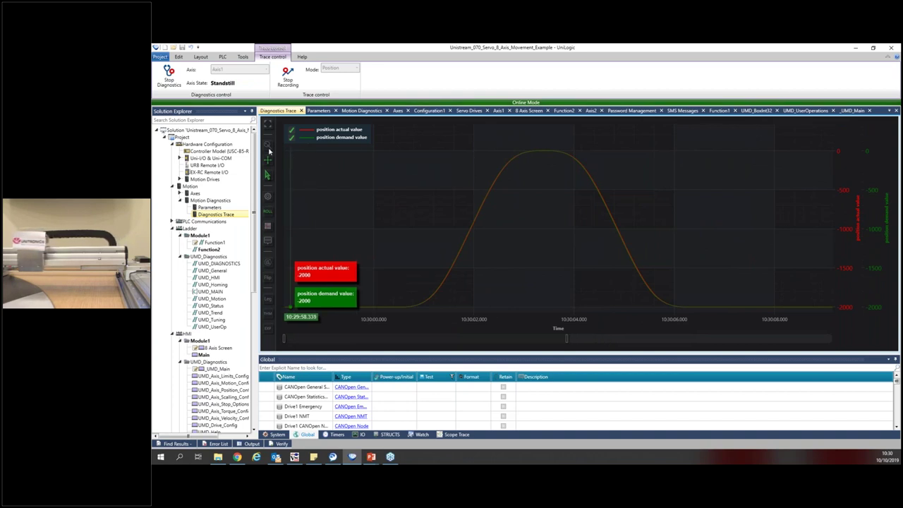
{"action": "mouse_move", "coordinate": [483, 145]}
{"action": "left_mouse_down"}
{"action": "mouse_move", "coordinate": [639, 191]}
{"action": "mouse_move", "coordinate": [656, 250]}
{"action": "left_mouse_up"}
{"action": "left_click_drag", "start_coordinate": [511, 138], "coordinate": [698, 259]}
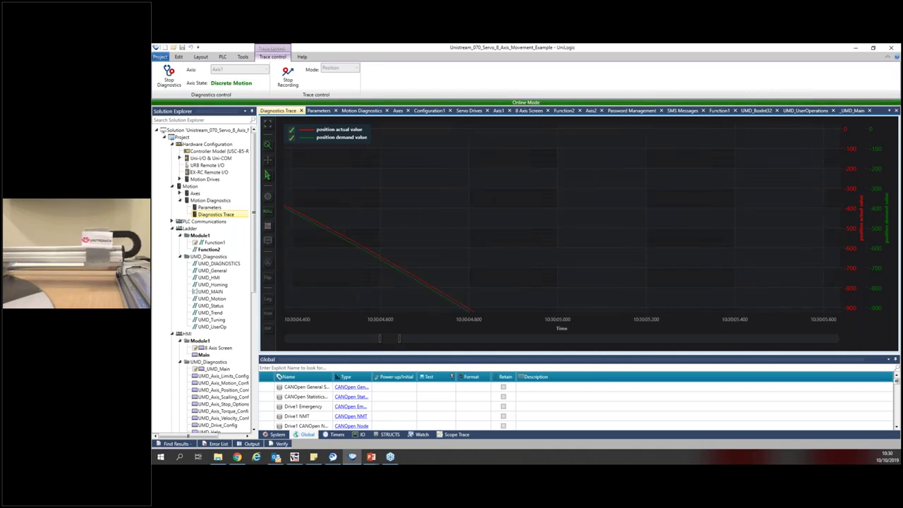
{"action": "left_click", "coordinate": [823, 339]}
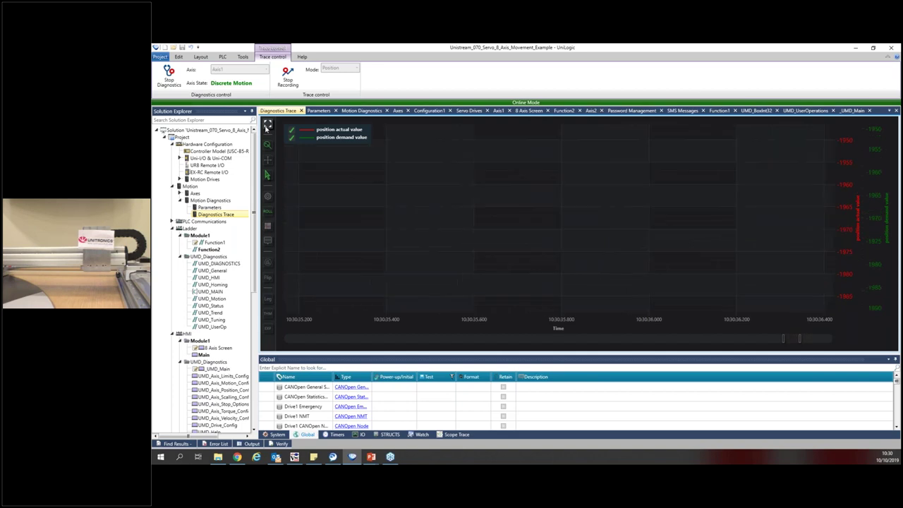
{"action": "left_click", "coordinate": [268, 125]}
{"action": "mouse_move", "coordinate": [493, 129]}
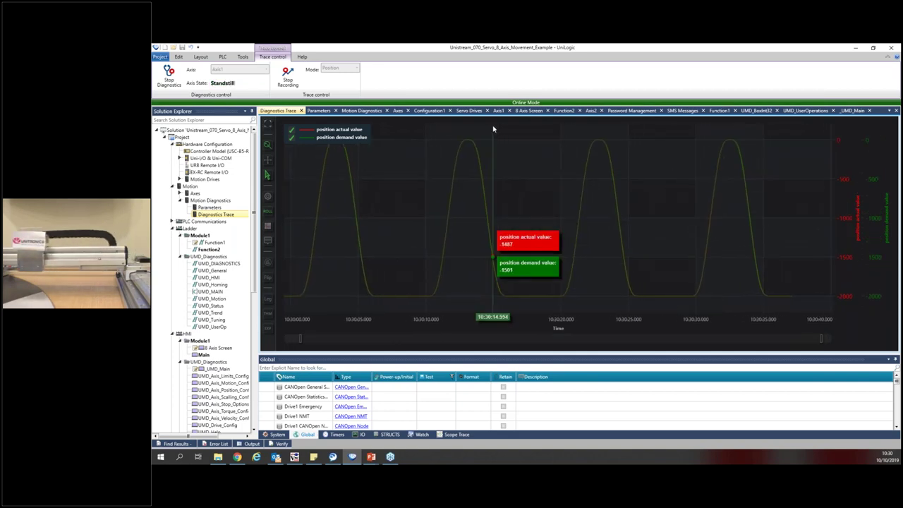
Step: Stop the position recording and switch the trace mode to Custom
{"action": "left_click", "coordinate": [293, 81]}
{"action": "left_click", "coordinate": [340, 68]}
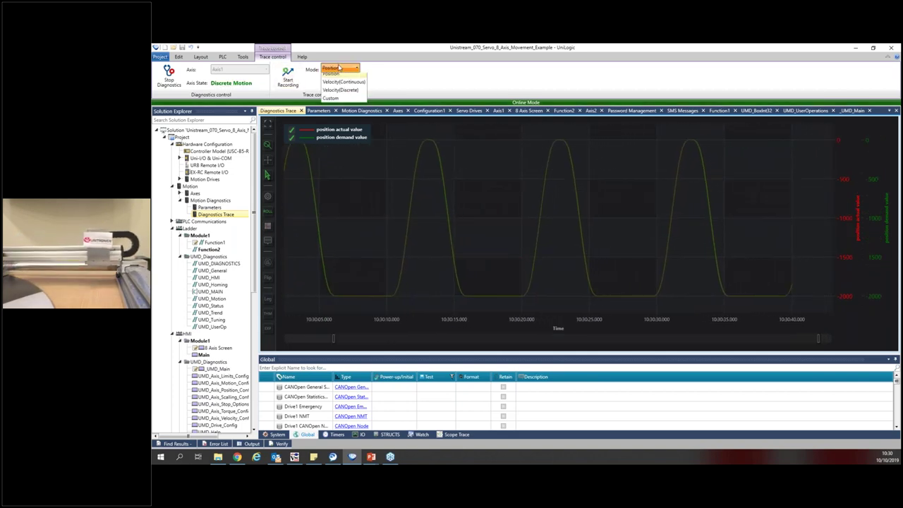
{"action": "left_click", "coordinate": [344, 102]}
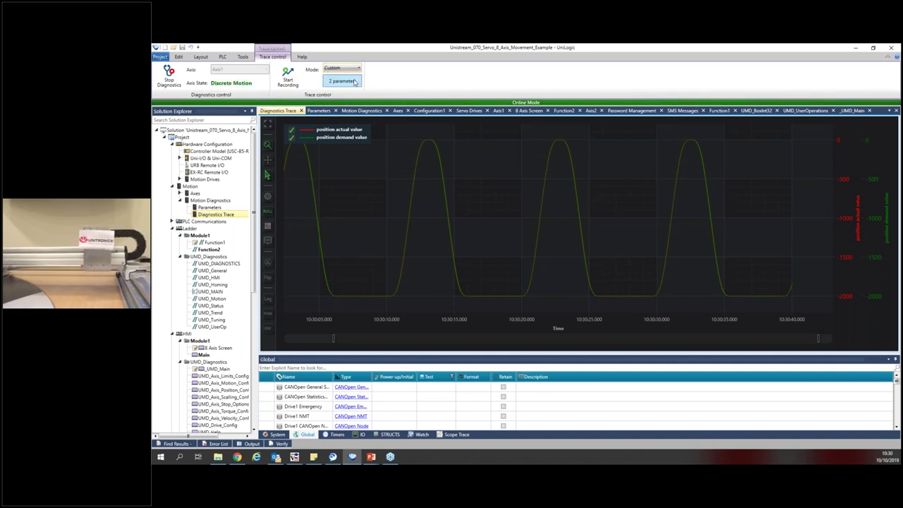
Step: Choose position actual value and torque actual value as the custom trace parameters, and record Axis1's motion before stopping the recording
{"action": "left_click", "coordinate": [355, 81]}
{"action": "left_click", "coordinate": [327, 96]}
{"action": "left_click", "coordinate": [327, 102]}
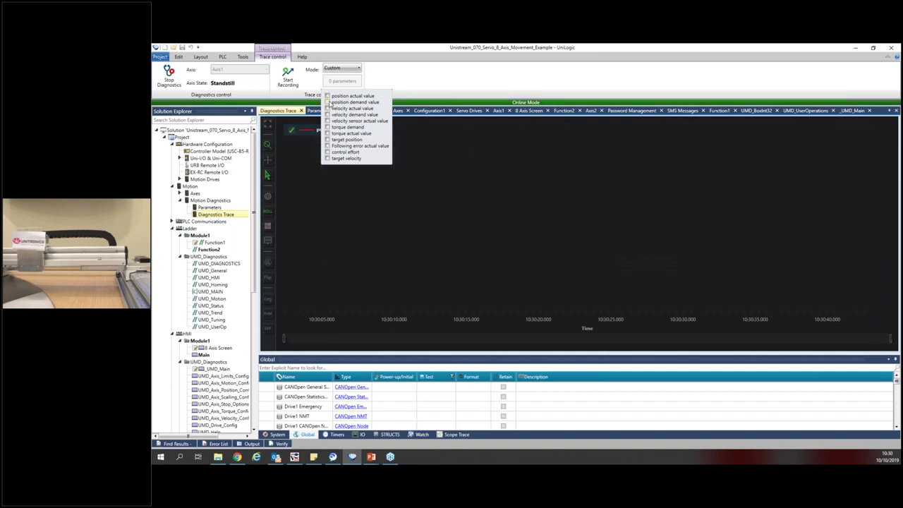
{"action": "left_click", "coordinate": [328, 96]}
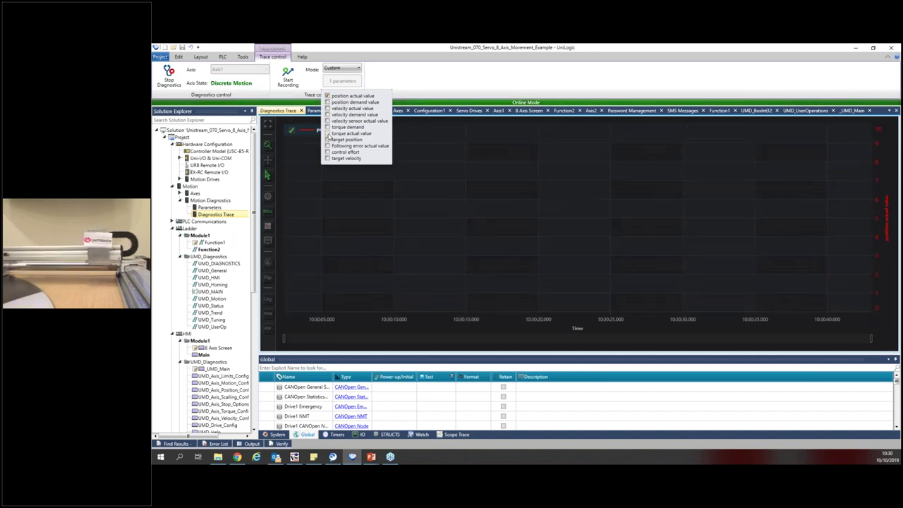
{"action": "left_click", "coordinate": [327, 134]}
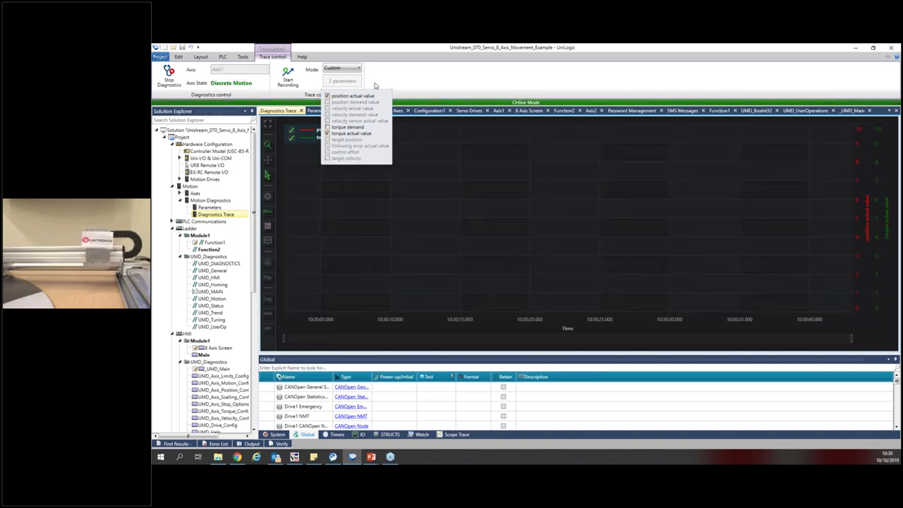
{"action": "left_click", "coordinate": [289, 81]}
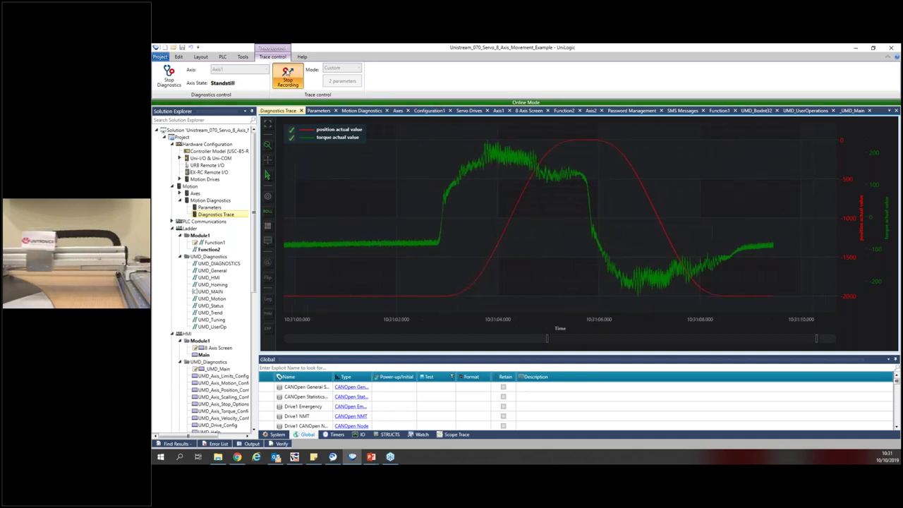
{"action": "left_click", "coordinate": [288, 71]}
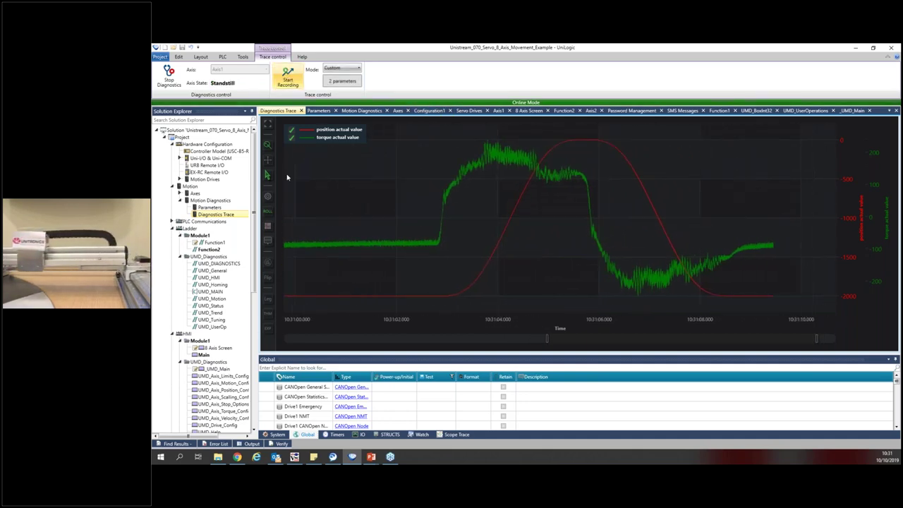
Step: Collapse Motion Diagnostics, open the ladder function Function1 from Module1 and leave online mode
{"action": "left_click", "coordinate": [181, 201]}
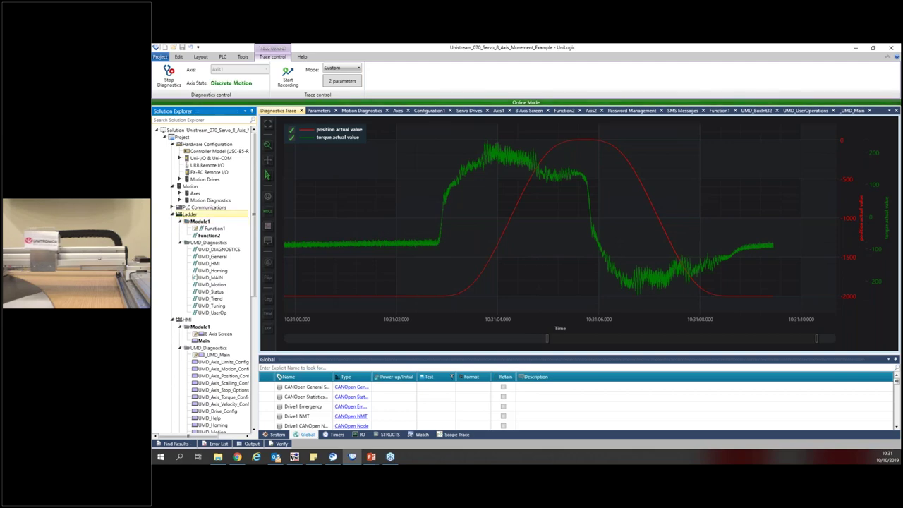
{"action": "double_click", "coordinate": [211, 229]}
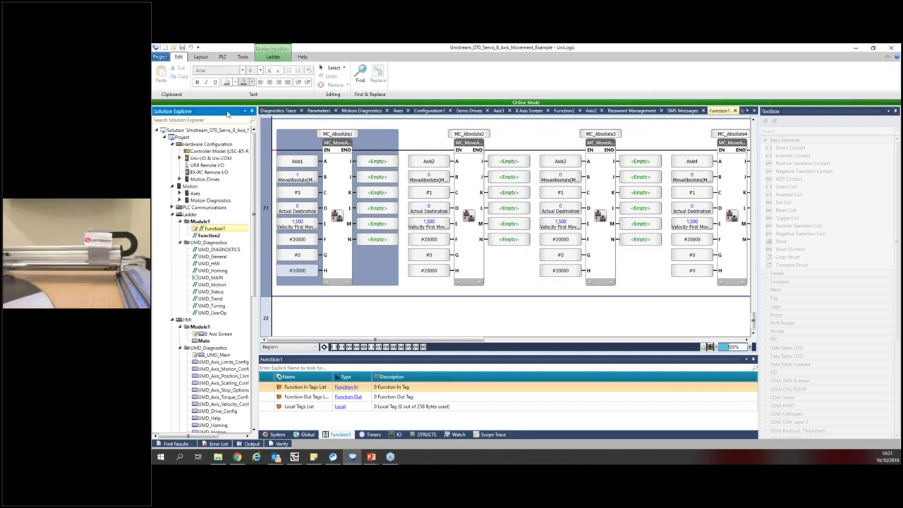
{"action": "left_click", "coordinate": [224, 58]}
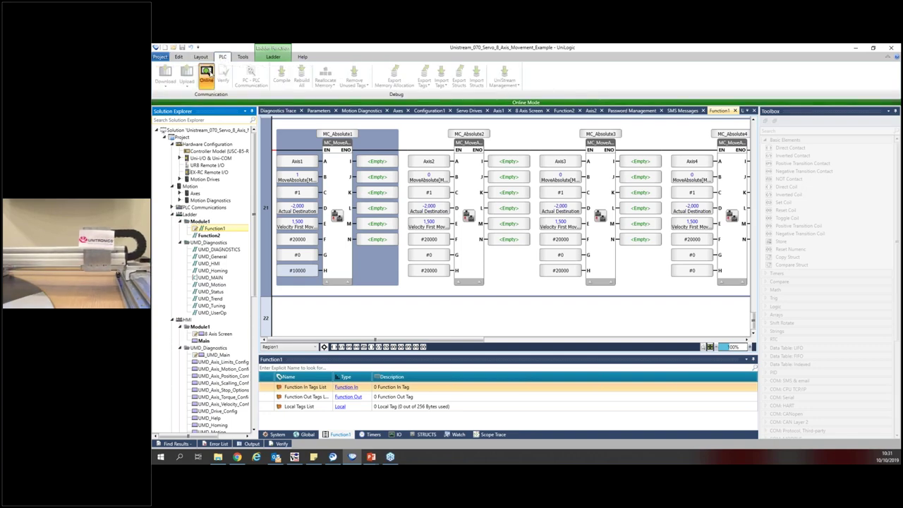
{"action": "left_click", "coordinate": [206, 73]}
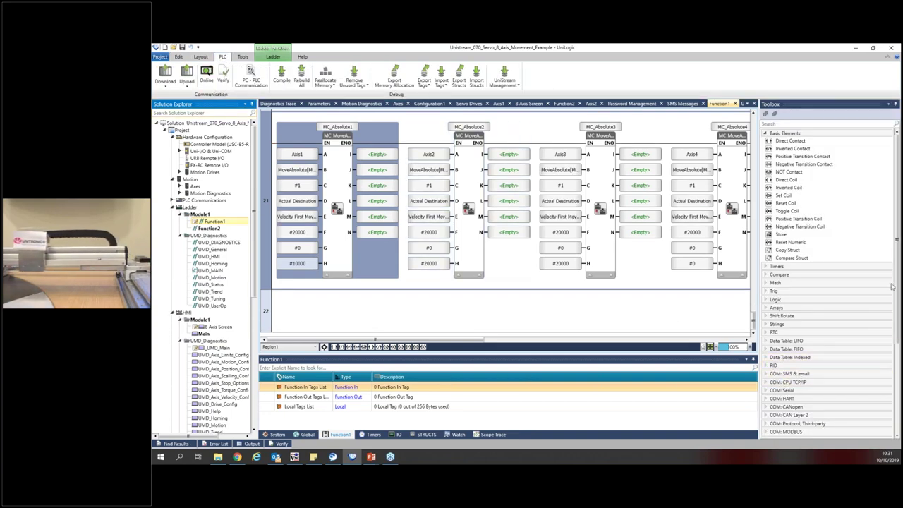
Step: Review the function blocks available in the COM: Servo and Motion Control groups of the ladder toolbox
{"action": "scroll", "coordinate": [898, 240], "scroll_direction": "down", "scroll_amount": 5}
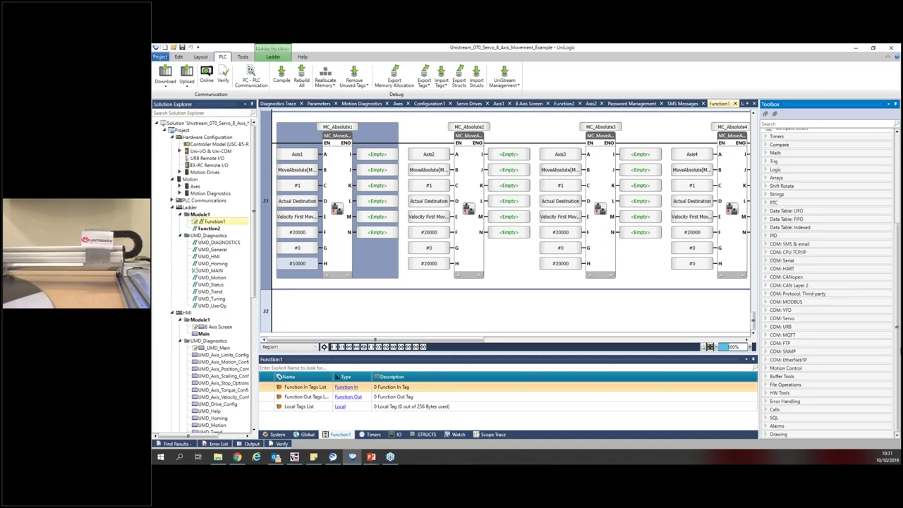
{"action": "left_click", "coordinate": [766, 321]}
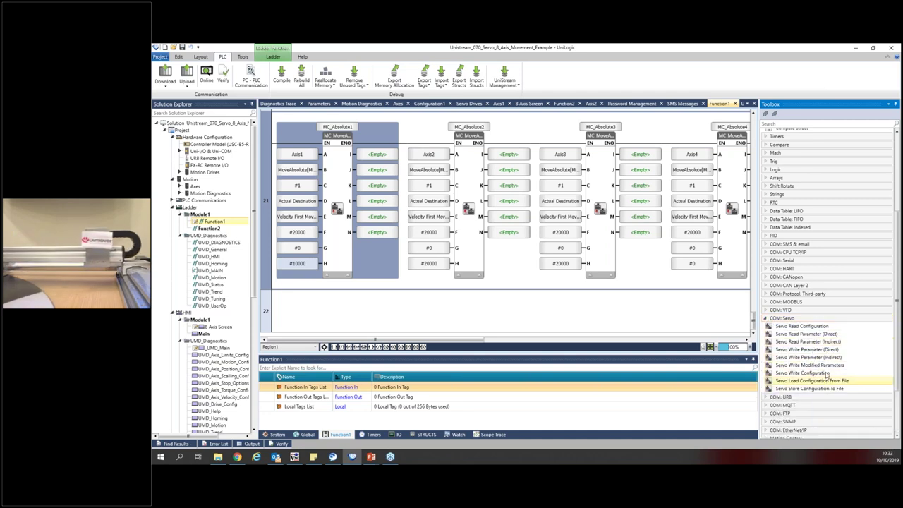
{"action": "left_click", "coordinate": [797, 325]}
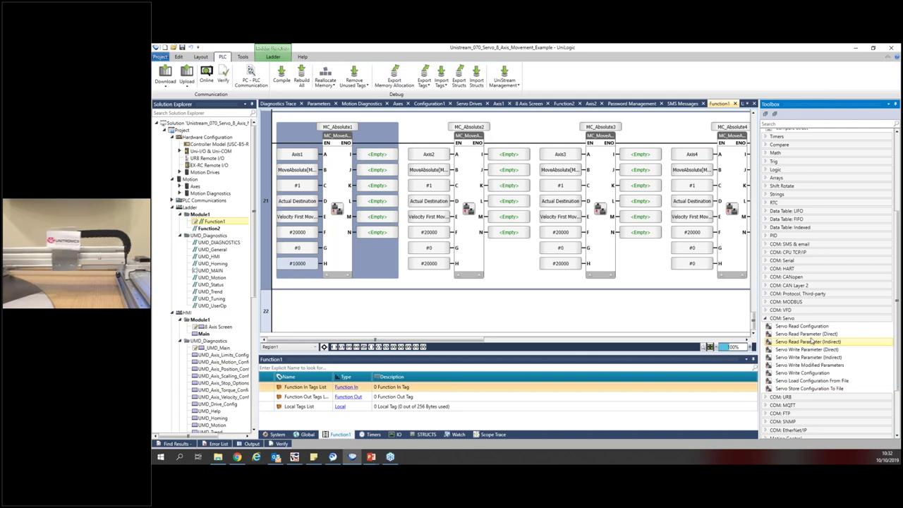
{"action": "left_click", "coordinate": [765, 319]}
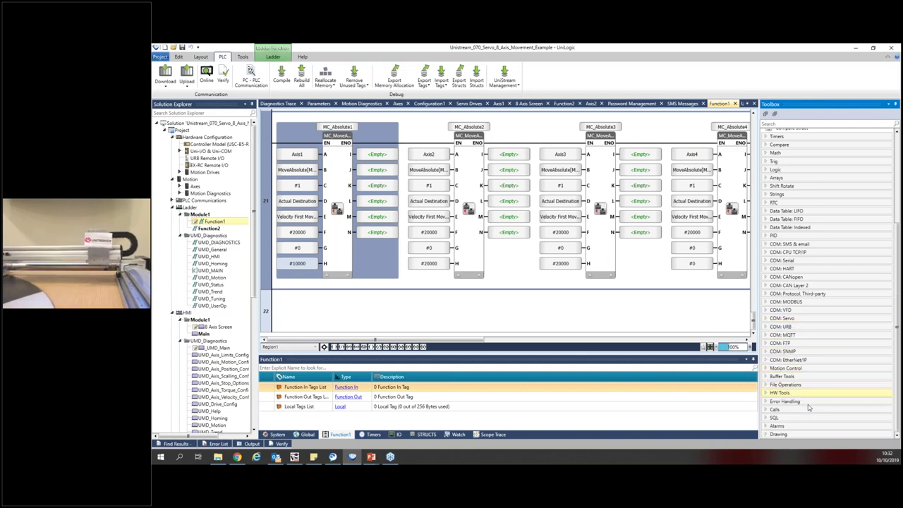
{"action": "left_click", "coordinate": [767, 369]}
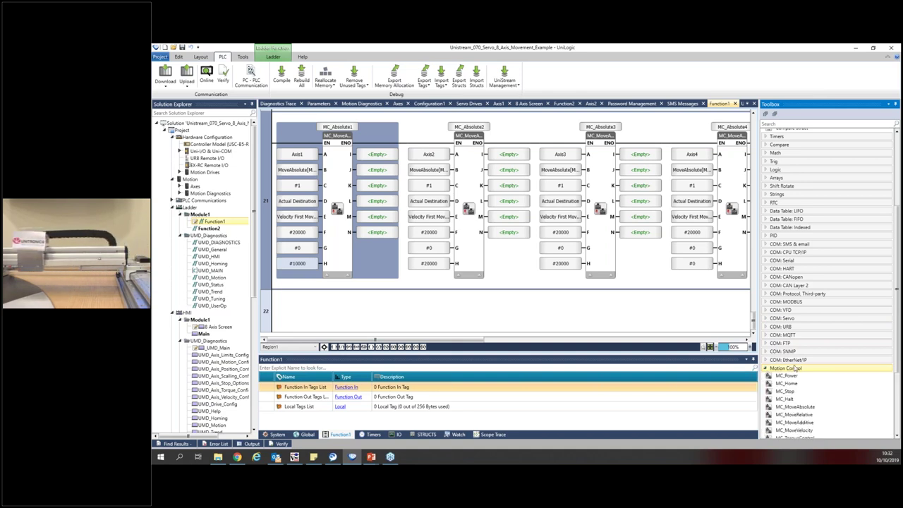
{"action": "left_click_drag", "start_coordinate": [897, 289], "coordinate": [897, 331]}
{"action": "left_click_drag", "start_coordinate": [799, 298], "coordinate": [796, 301]}
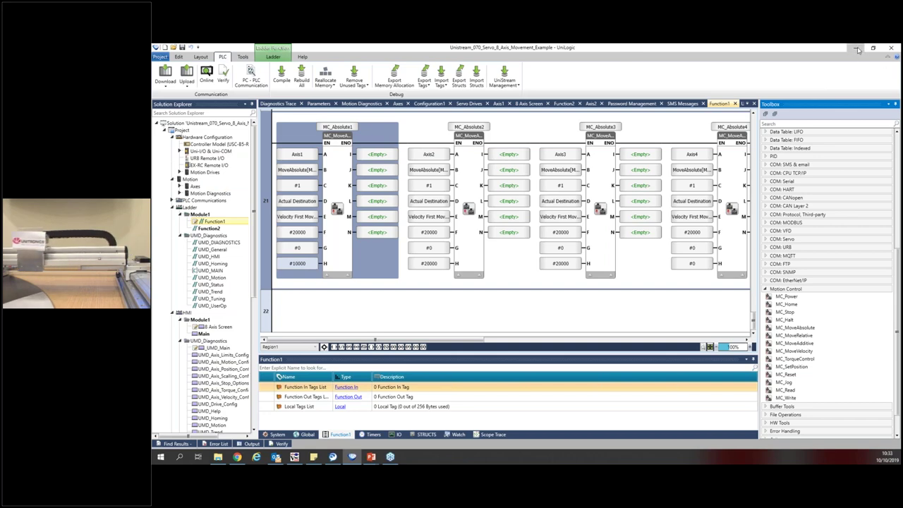
{"action": "key", "text": "alt+Tab"}
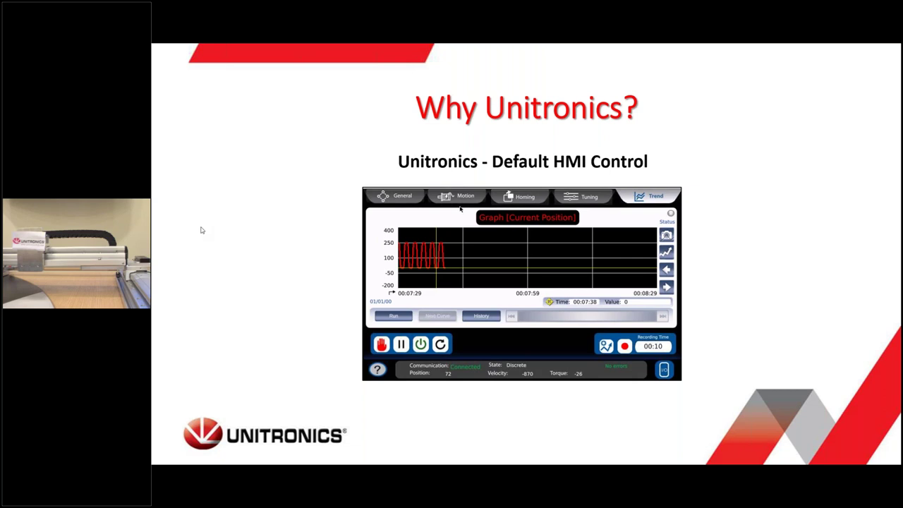
{"action": "key", "text": "Right"}
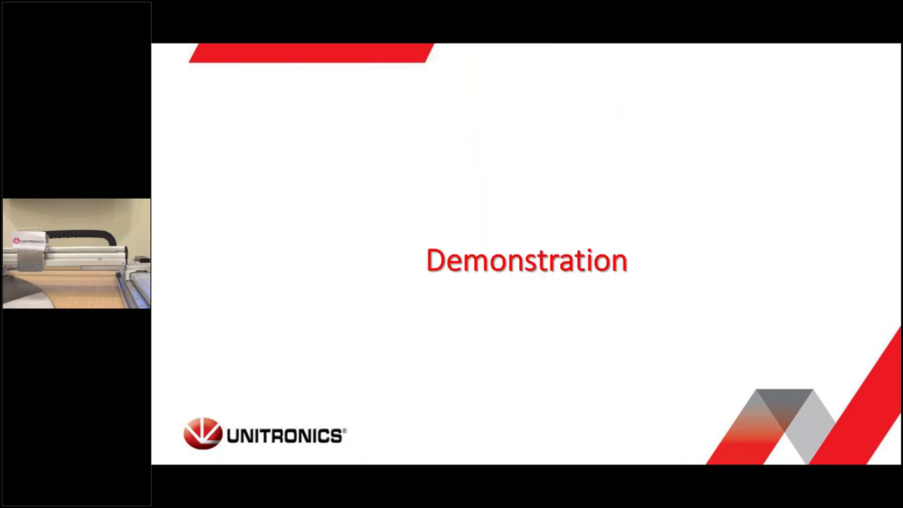
{"action": "key", "text": "Right"}
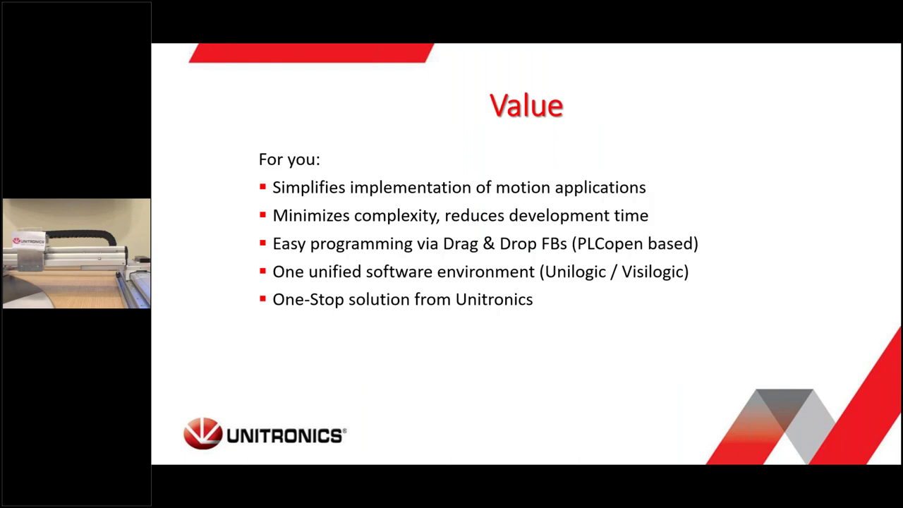
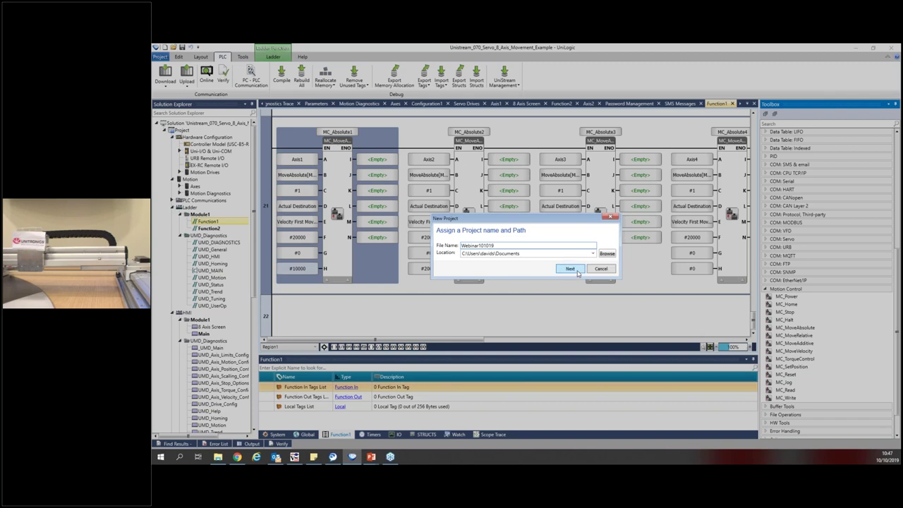
Step: Create the new project Webinar101019 with the UniStream Standard PLC controller USC-B5-RA28
{"action": "left_click", "coordinate": [577, 273]}
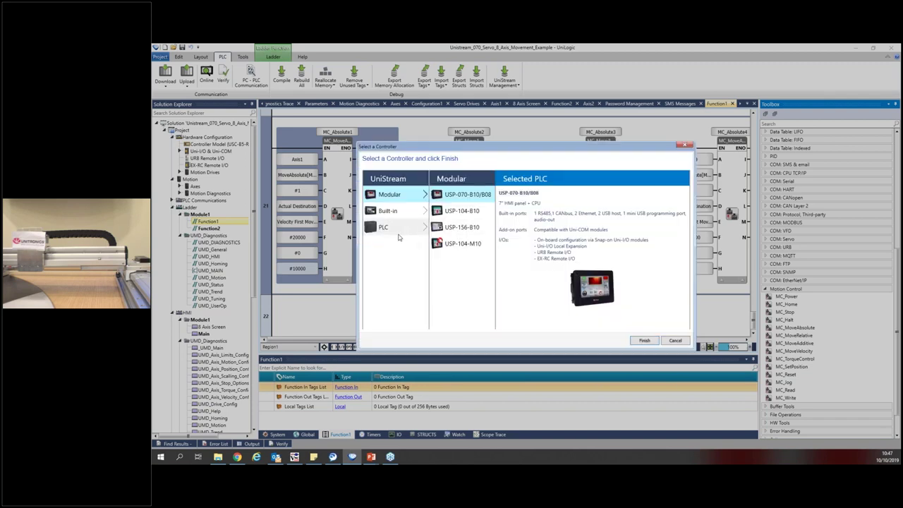
{"action": "left_click", "coordinate": [387, 228]}
{"action": "left_click", "coordinate": [456, 213]}
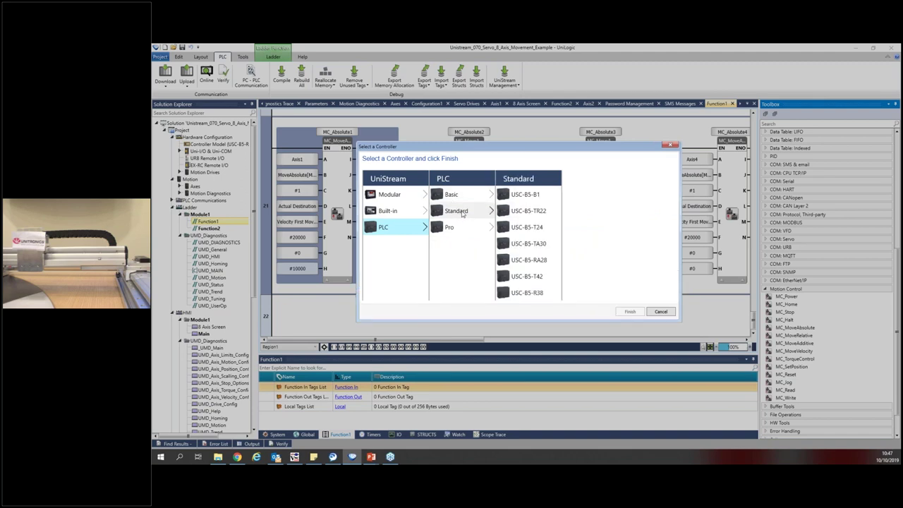
{"action": "left_click", "coordinate": [540, 262]}
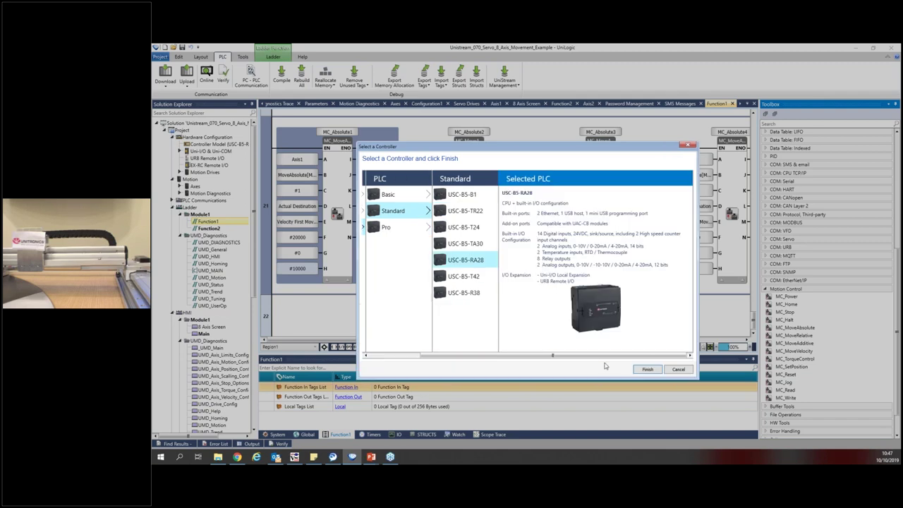
{"action": "left_click", "coordinate": [649, 371]}
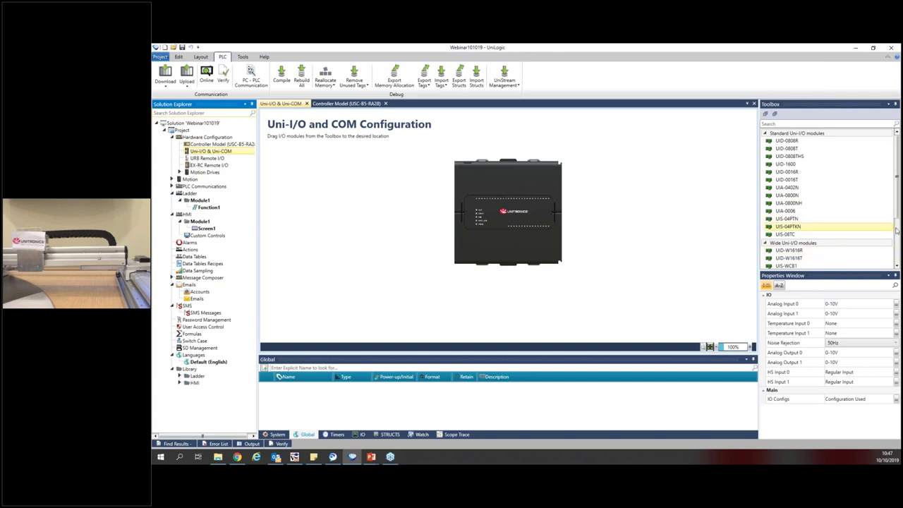
Step: Add the UAC-CB-01CAN communication module to the controller and expand Motion Drives in the project tree
{"action": "scroll", "coordinate": [898, 218], "scroll_direction": "down", "scroll_amount": 3}
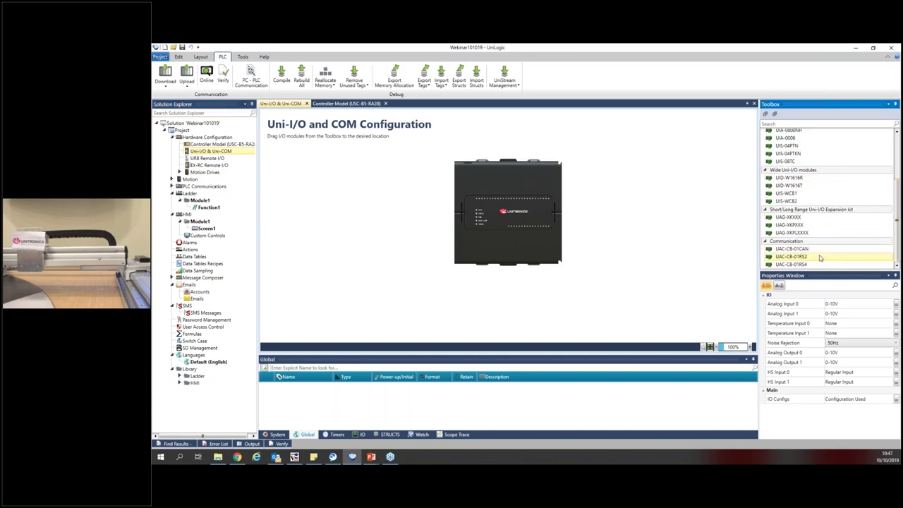
{"action": "left_click_drag", "start_coordinate": [817, 253], "coordinate": [635, 236]}
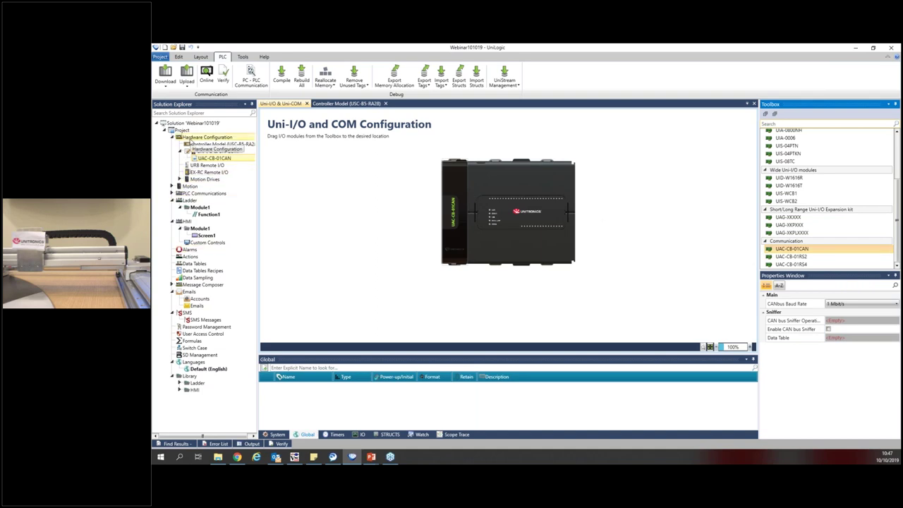
{"action": "left_click", "coordinate": [180, 179]}
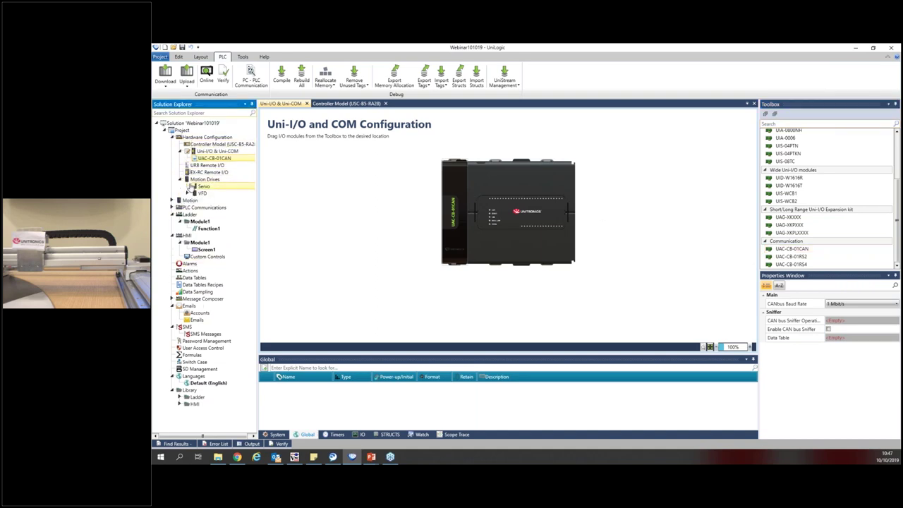
Step: Open the project's Servo Drives list and add a UMD-B3 servo drive
{"action": "left_click", "coordinate": [187, 186]}
{"action": "double_click", "coordinate": [207, 193]}
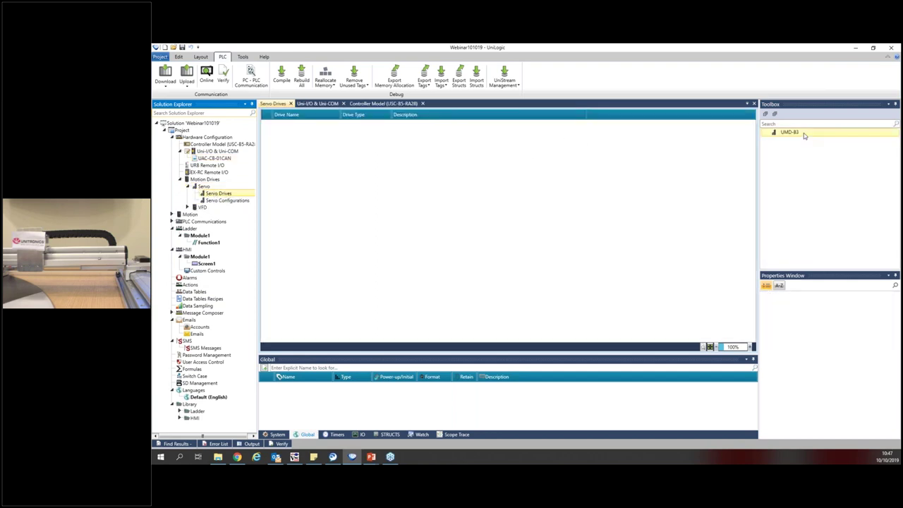
{"action": "left_click", "coordinate": [803, 135]}
{"action": "double_click", "coordinate": [804, 136]}
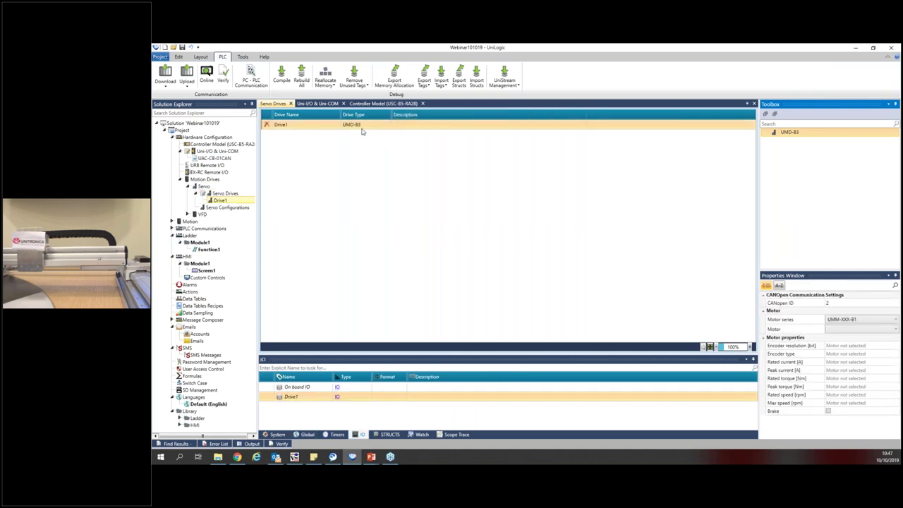
Step: Set Drive1's motor series to UMM-XXX-B4 and its motor to UMM-0004BA-B4
{"action": "left_click", "coordinate": [851, 320]}
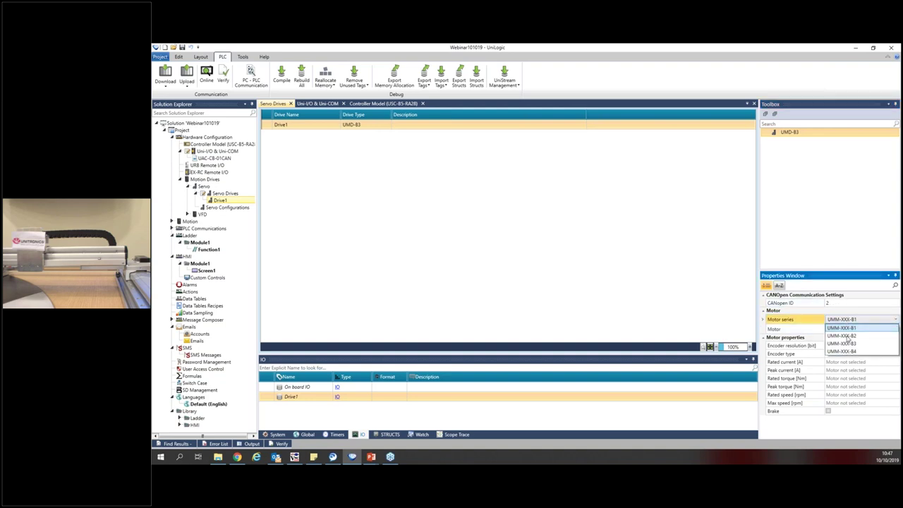
{"action": "left_click", "coordinate": [847, 351]}
{"action": "left_click", "coordinate": [859, 329]}
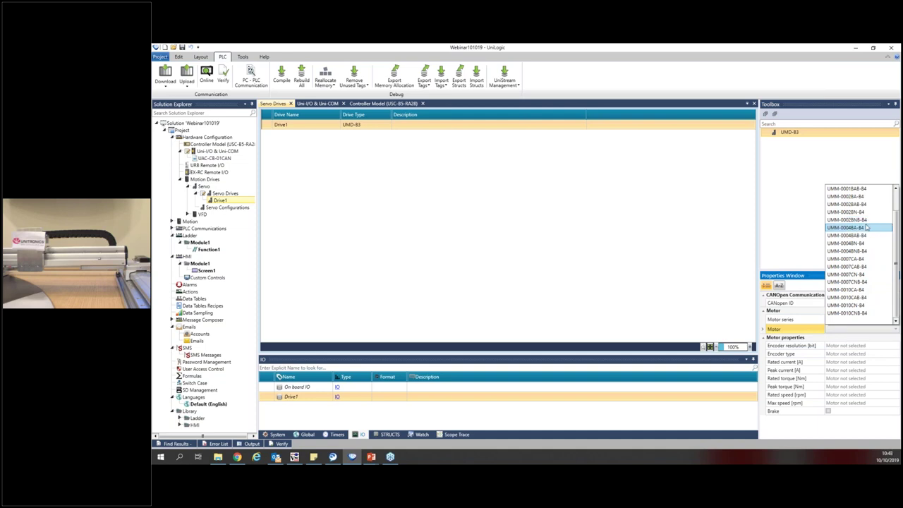
{"action": "left_click", "coordinate": [865, 228]}
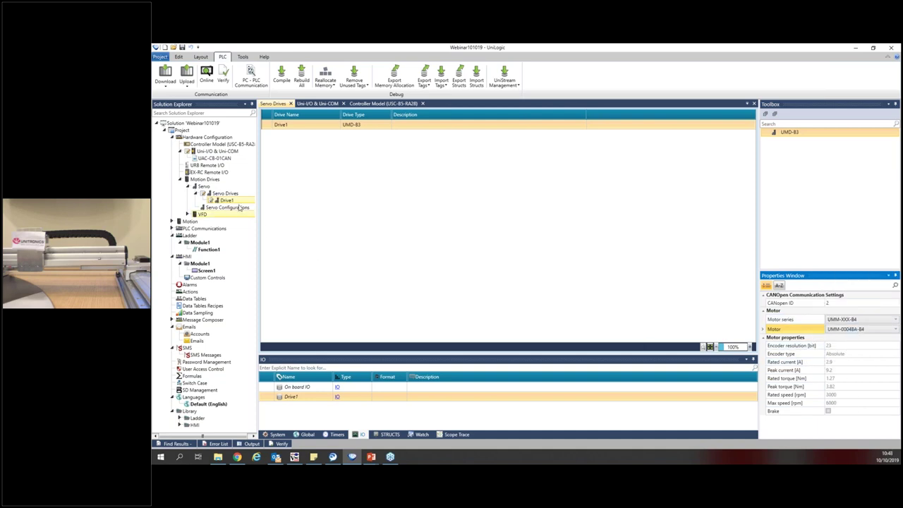
Step: Add a second UMD-B3 servo drive with motor series UMM-XXX-B4 and motor UMM-0002BN-B4
{"action": "left_click_drag", "start_coordinate": [791, 134], "coordinate": [287, 145]}
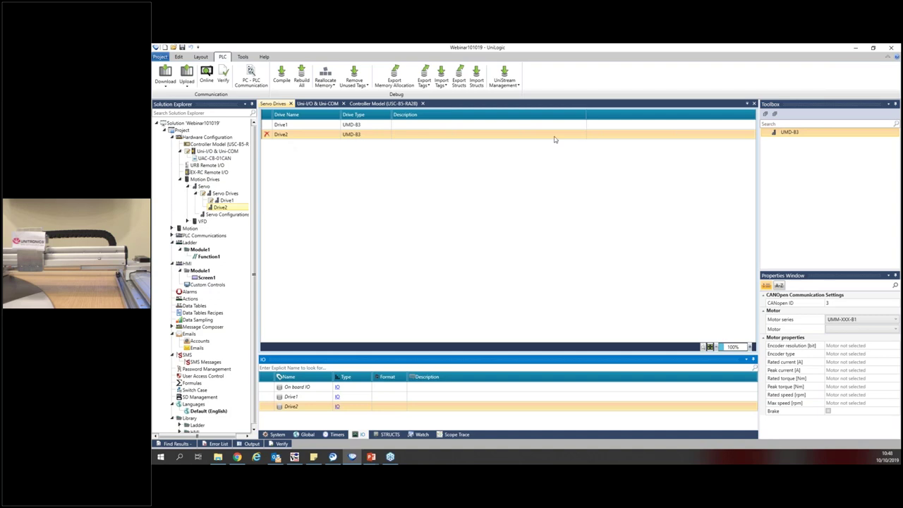
{"action": "left_click", "coordinate": [887, 317]}
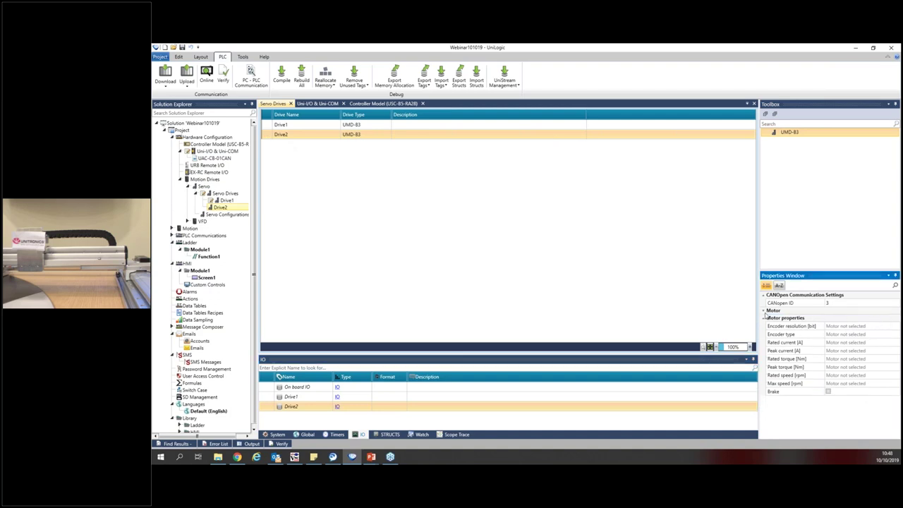
{"action": "left_click", "coordinate": [764, 311]}
{"action": "left_click", "coordinate": [764, 310]}
{"action": "left_click", "coordinate": [889, 319]}
{"action": "left_click", "coordinate": [856, 353]}
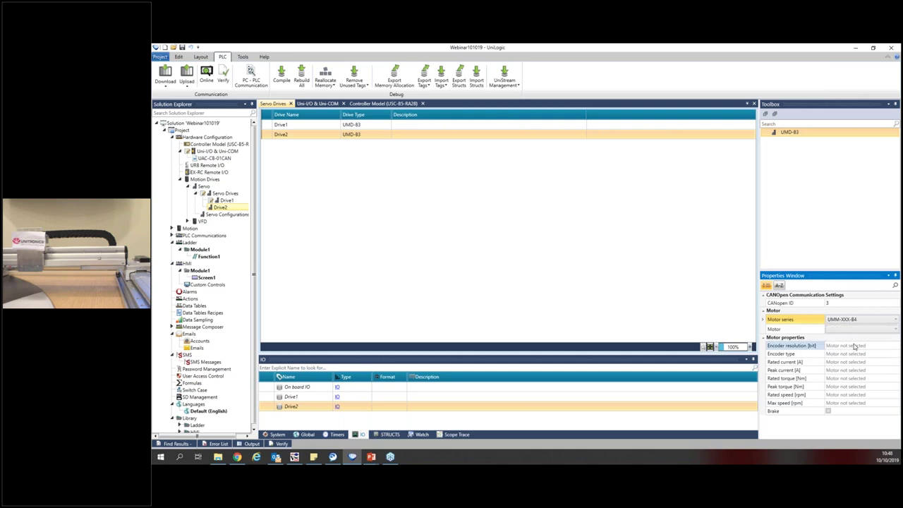
{"action": "left_click", "coordinate": [860, 329]}
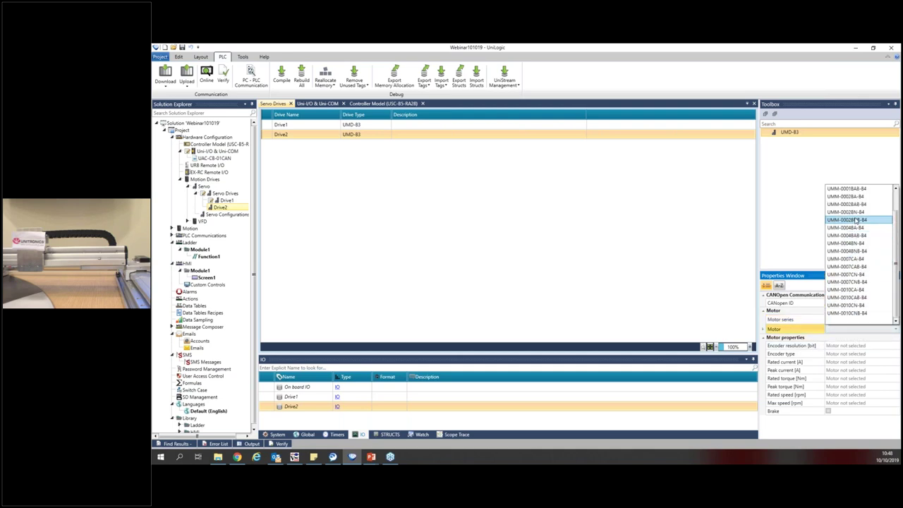
{"action": "left_click", "coordinate": [850, 211]}
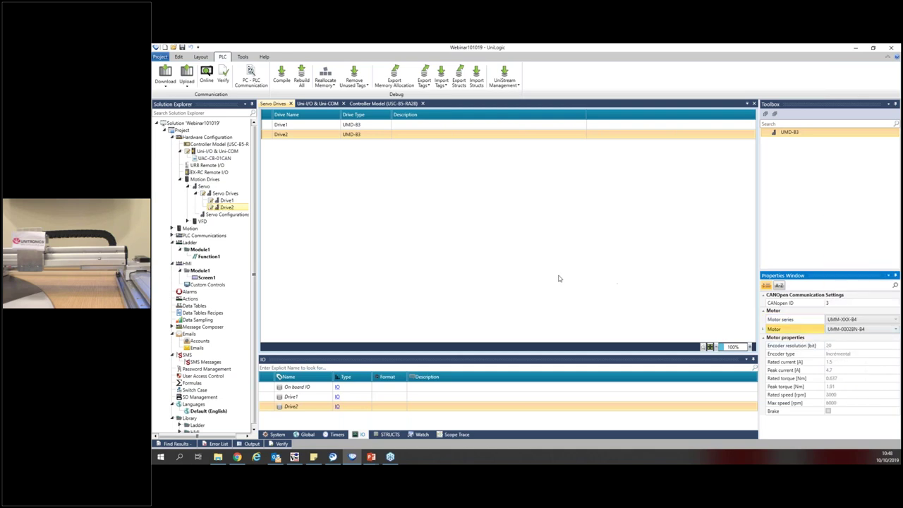
Step: Add a new motion axis, skip importing the ready-made motion application for now, and assign Drive1 to the axis
{"action": "left_click", "coordinate": [172, 138]}
{"action": "left_click", "coordinate": [172, 144]}
{"action": "left_click", "coordinate": [172, 146]}
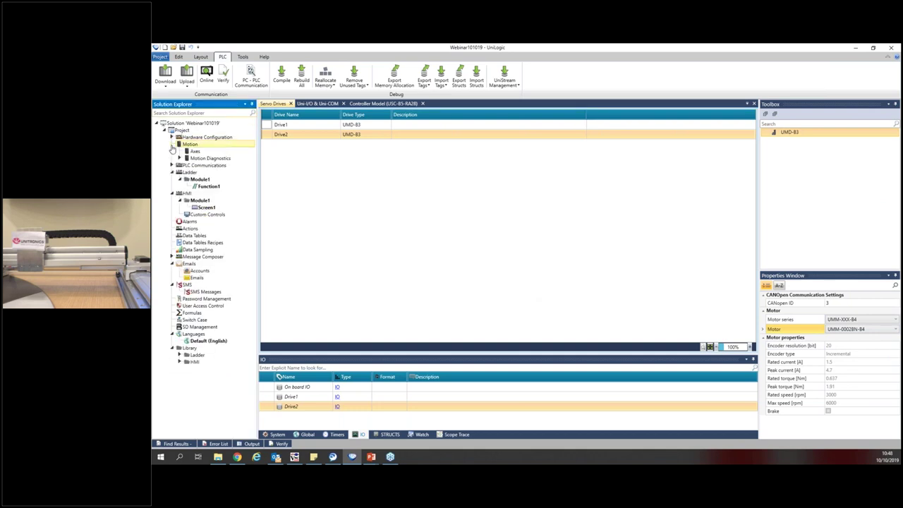
{"action": "left_click", "coordinate": [192, 151]}
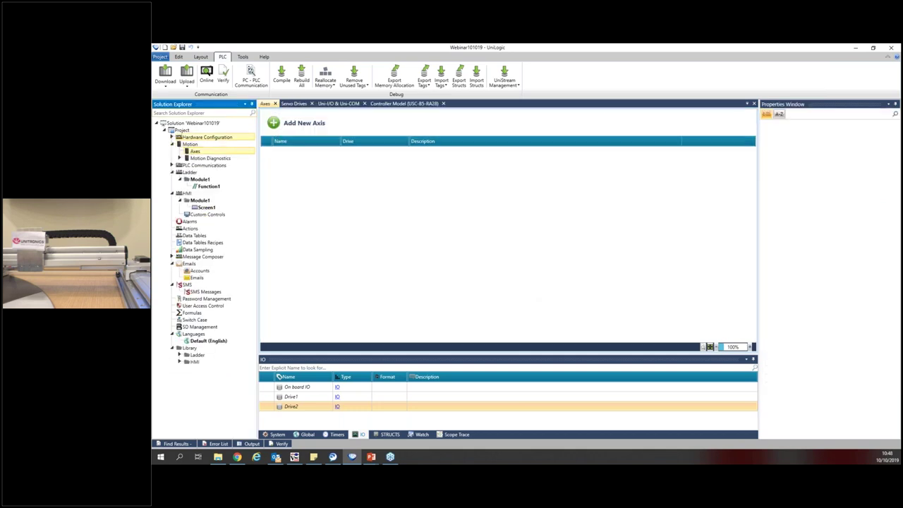
{"action": "left_click", "coordinate": [277, 124]}
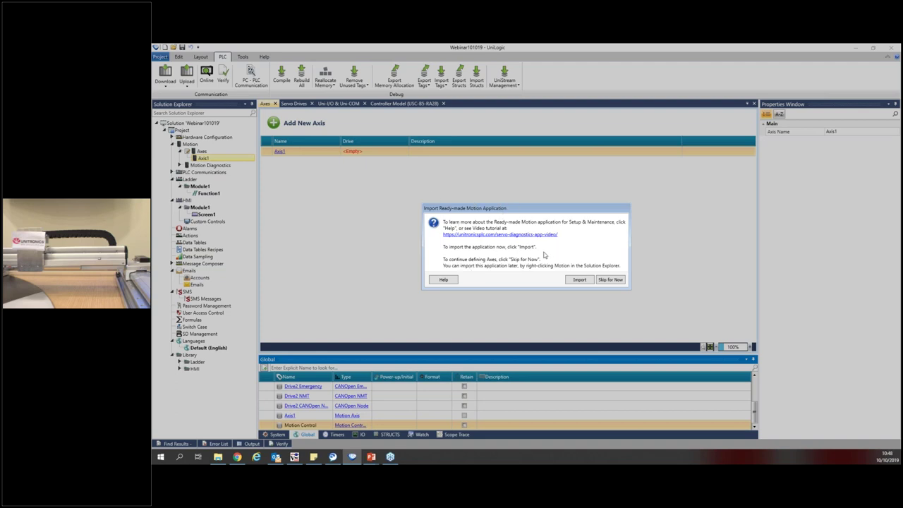
{"action": "left_click", "coordinate": [613, 282]}
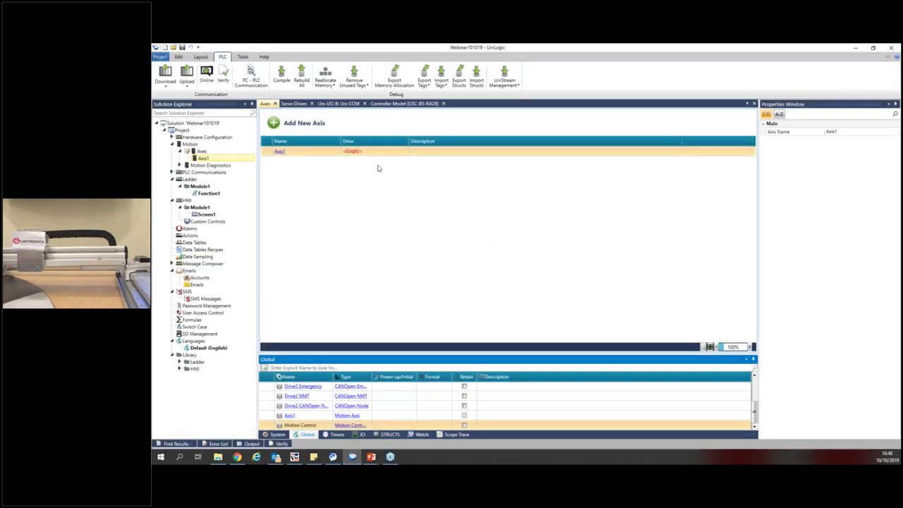
{"action": "left_click", "coordinate": [358, 153]}
{"action": "left_click", "coordinate": [357, 152]}
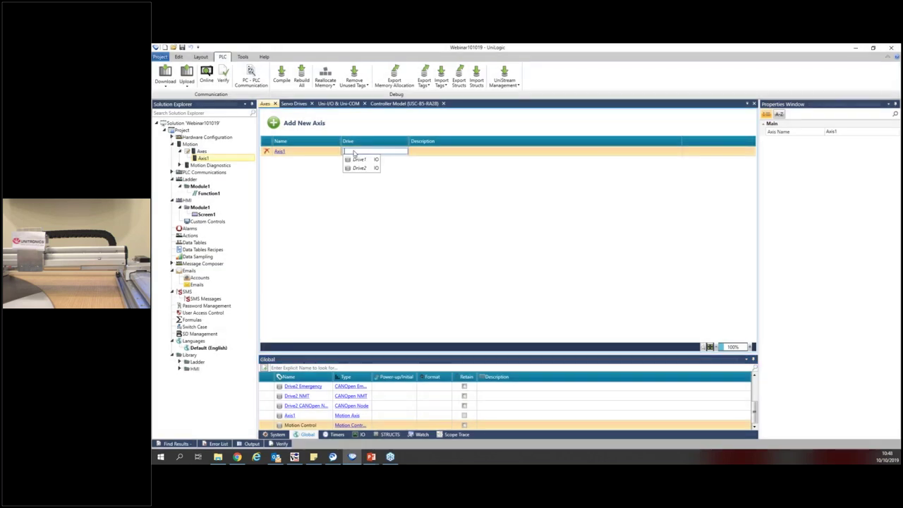
{"action": "left_click", "coordinate": [356, 159]}
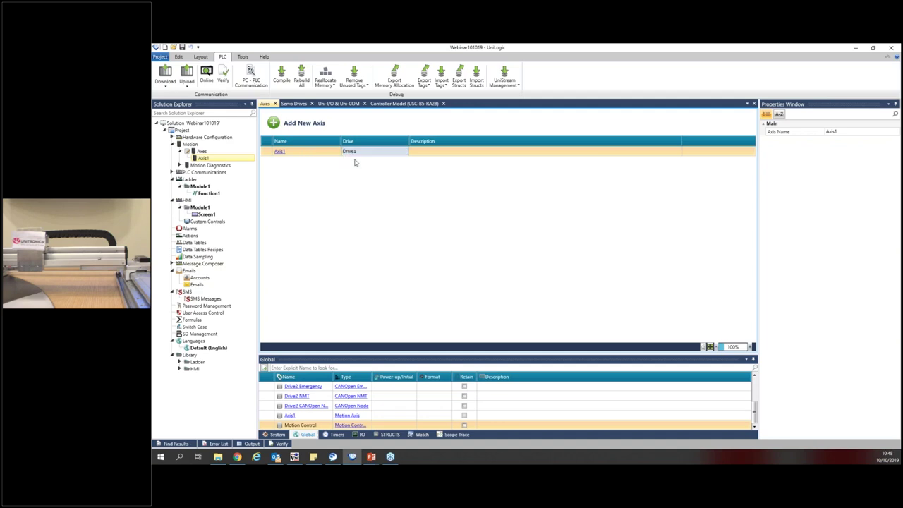
Step: Attach a linear actuator to Axis1's motor and set the actuator's travel distance to 30 mm
{"action": "left_click", "coordinate": [280, 152]}
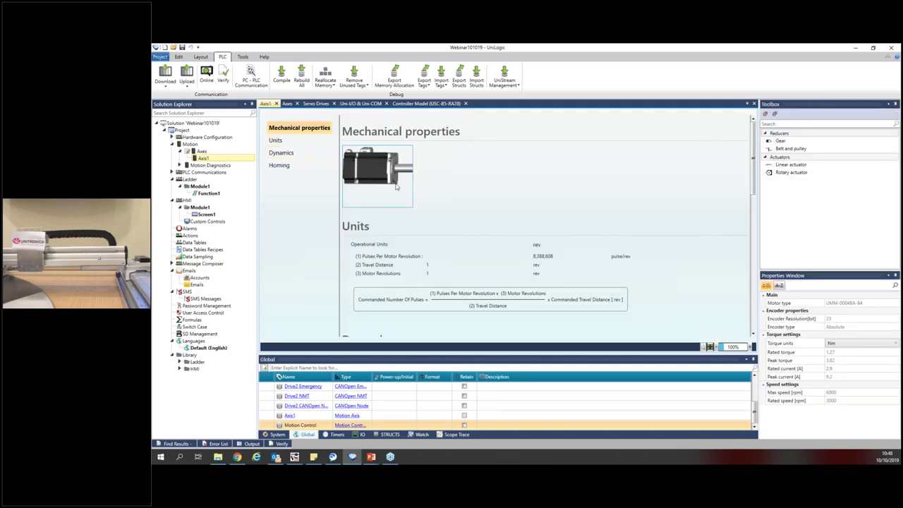
{"action": "double_click", "coordinate": [786, 165]}
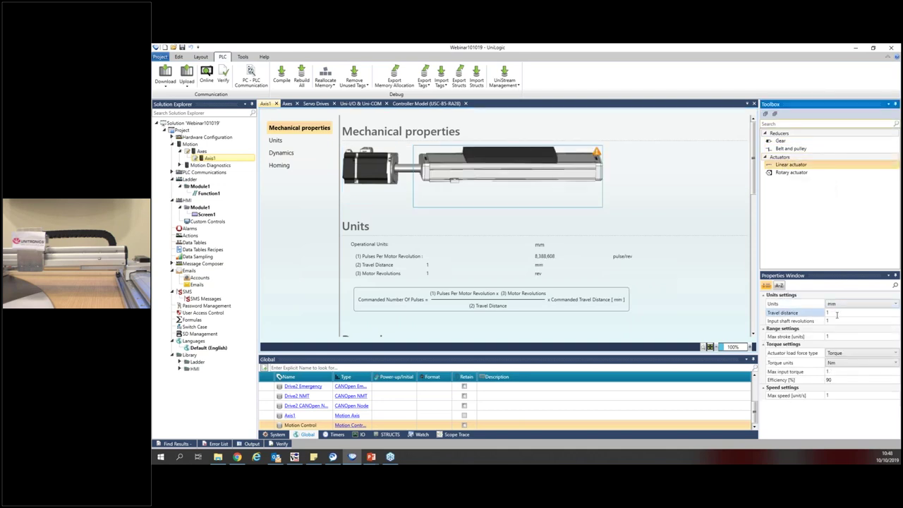
{"action": "left_click", "coordinate": [790, 314]}
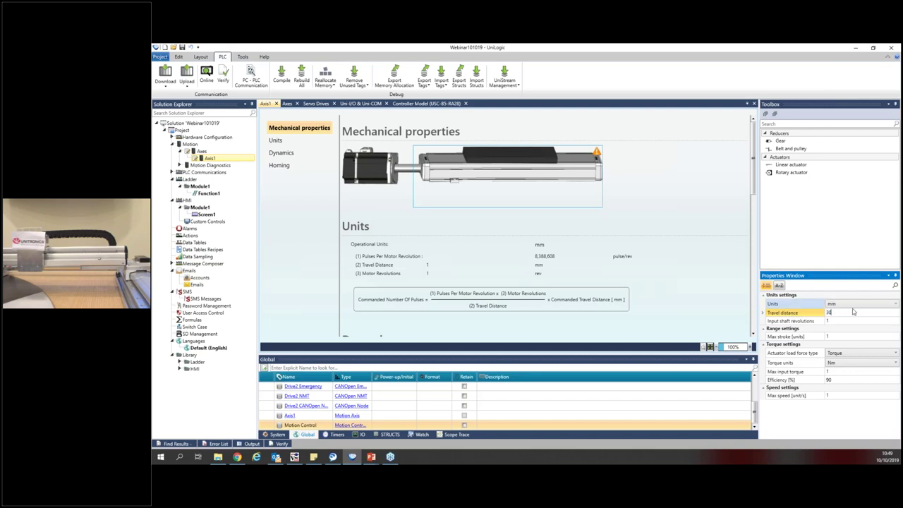
{"action": "key", "text": "Tab"}
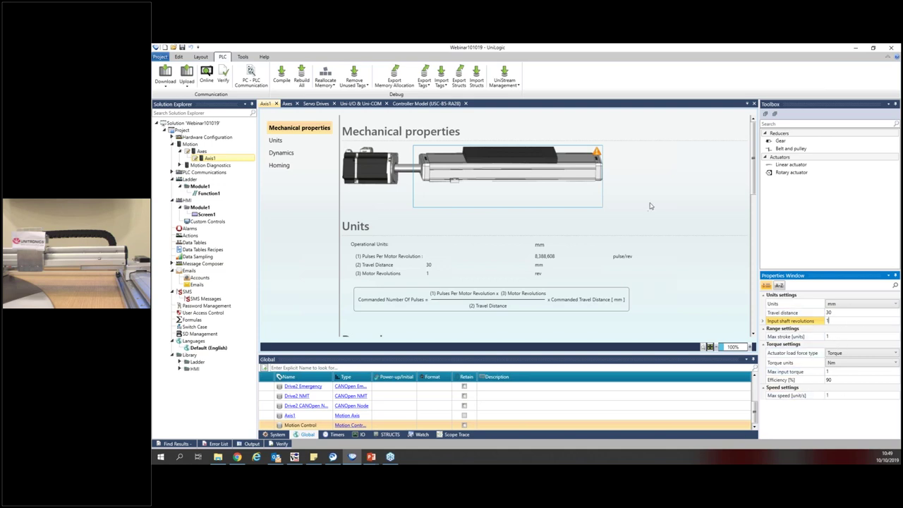
Step: Set Axis1's maximum velocity to 600 mm/s in the Dynamics velocity options
{"action": "mouse_move", "coordinate": [597, 154]}
{"action": "scroll", "coordinate": [523, 236], "scroll_direction": "down", "scroll_amount": 10}
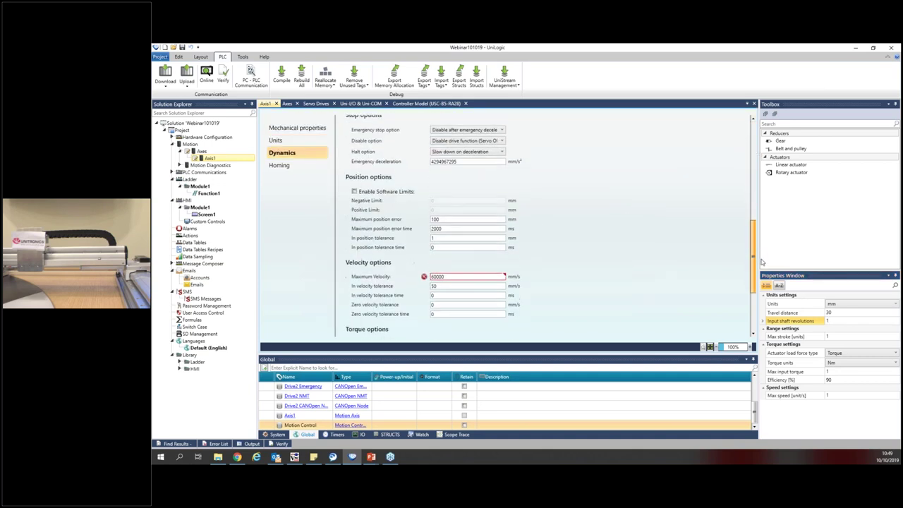
{"action": "left_click", "coordinate": [474, 242]}
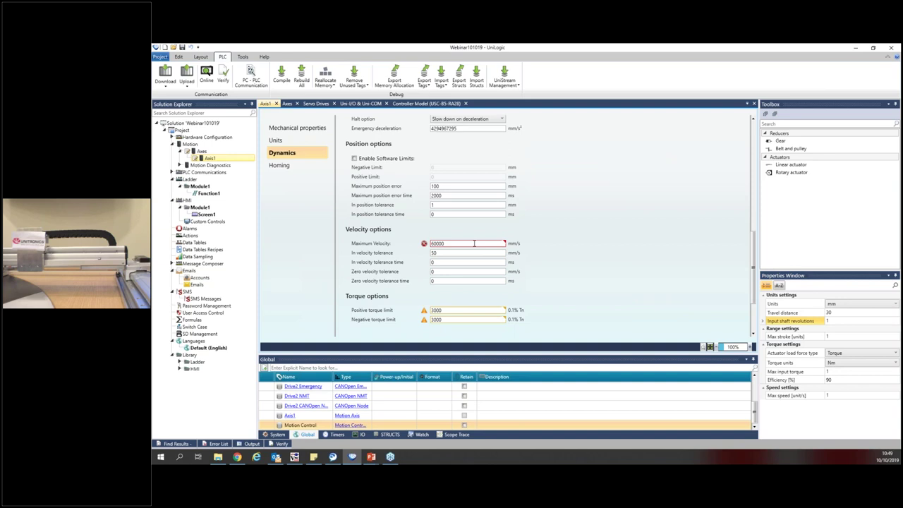
{"action": "key", "text": "Return"}
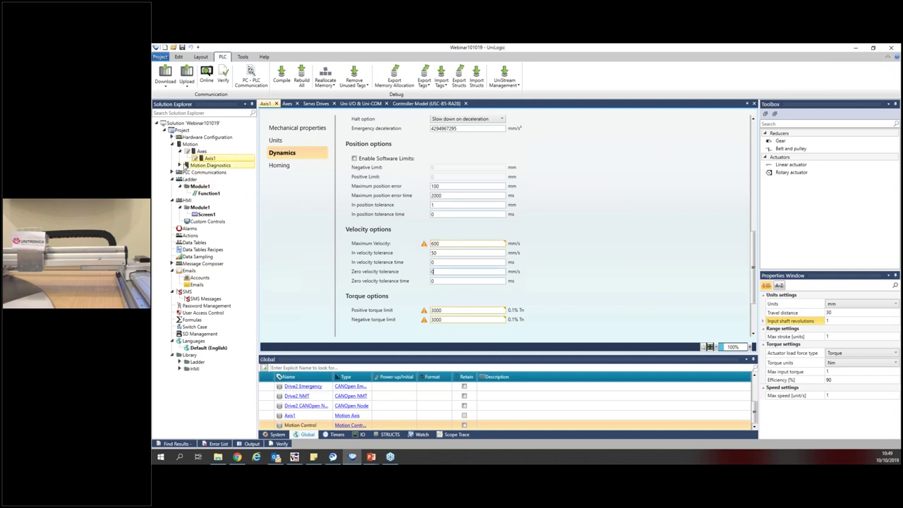
Step: Add a second motion axis and assign Drive2 to it
{"action": "double_click", "coordinate": [192, 151]}
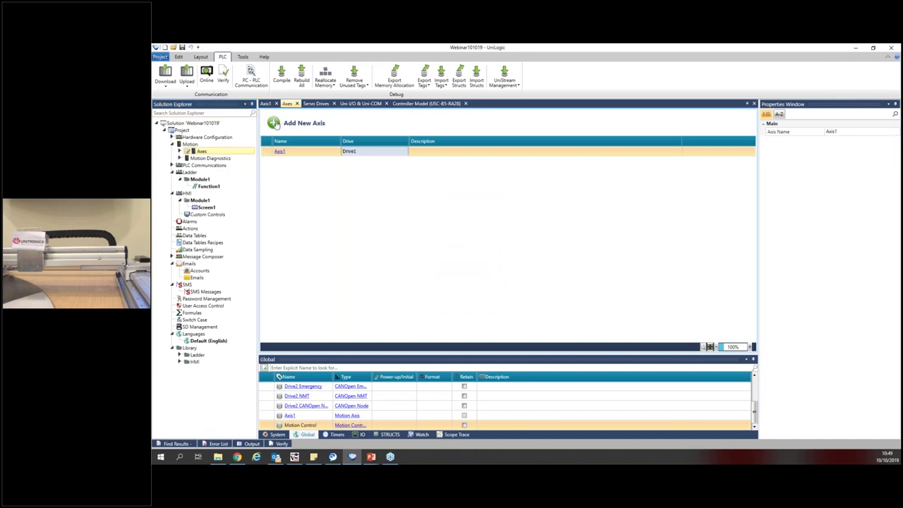
{"action": "left_click", "coordinate": [274, 123]}
{"action": "left_click", "coordinate": [373, 161]}
{"action": "left_click", "coordinate": [365, 179]}
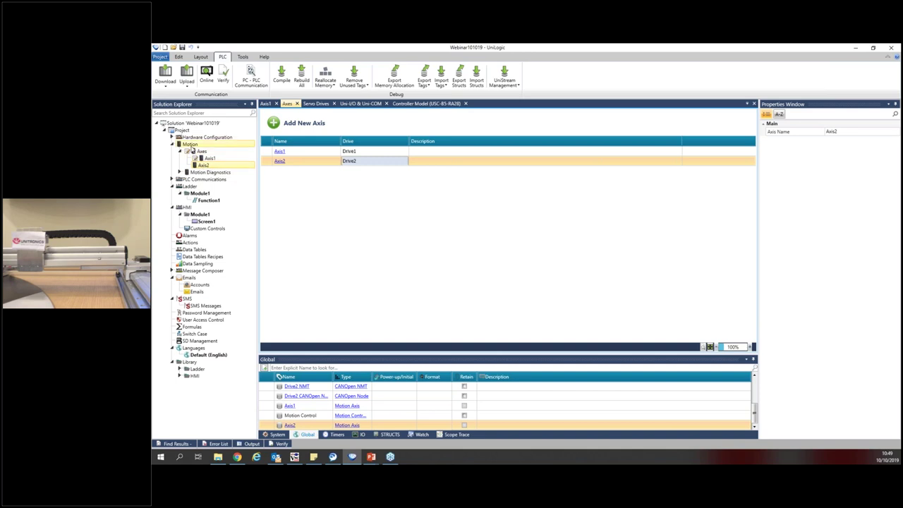
Step: Import the diagnostics application into the project's Motion section
{"action": "left_click", "coordinate": [191, 149]}
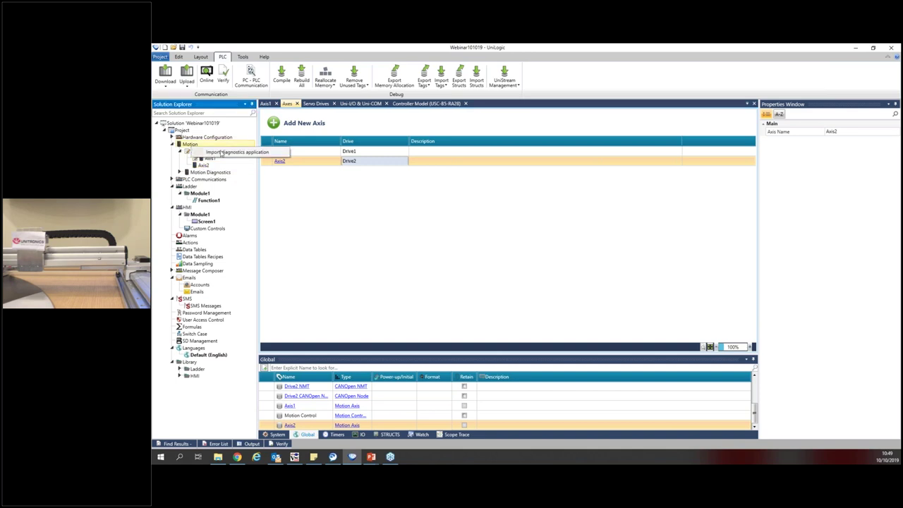
{"action": "left_click", "coordinate": [221, 153]}
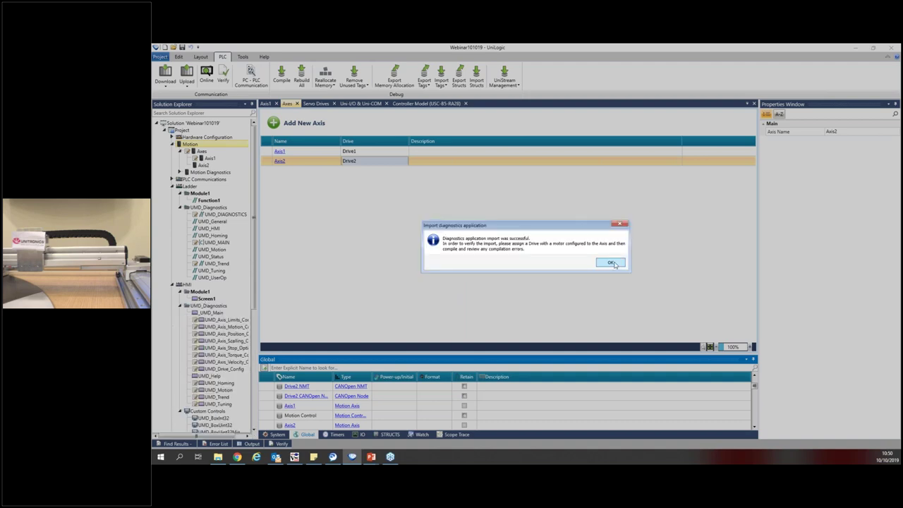
{"action": "left_click", "coordinate": [611, 263]}
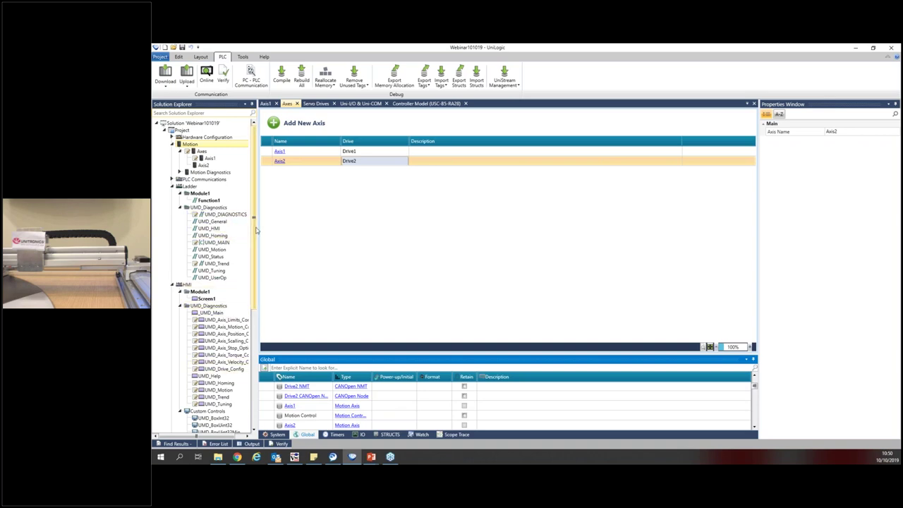
Step: Set the _UMD_Main screen of the UMD_Diagnostics HMI module as the main screen
{"action": "left_click_drag", "start_coordinate": [254, 230], "coordinate": [259, 306]}
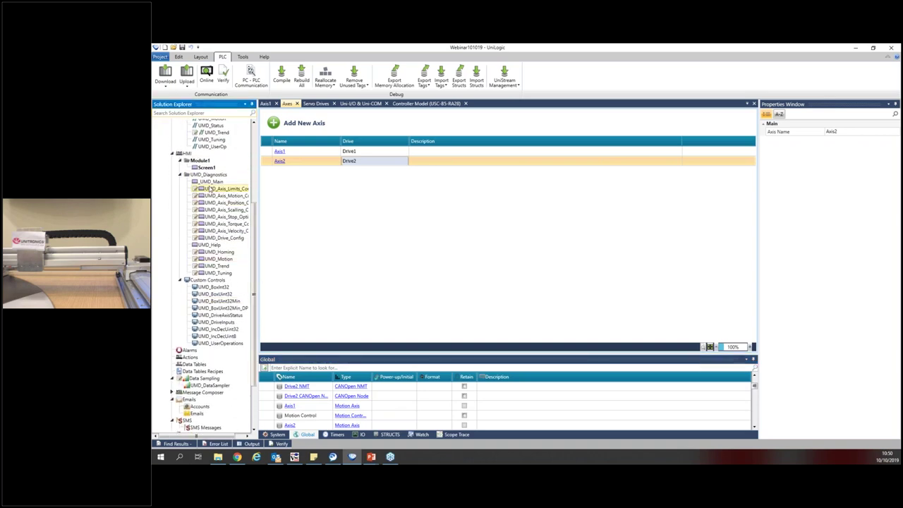
{"action": "right_click", "coordinate": [211, 182]}
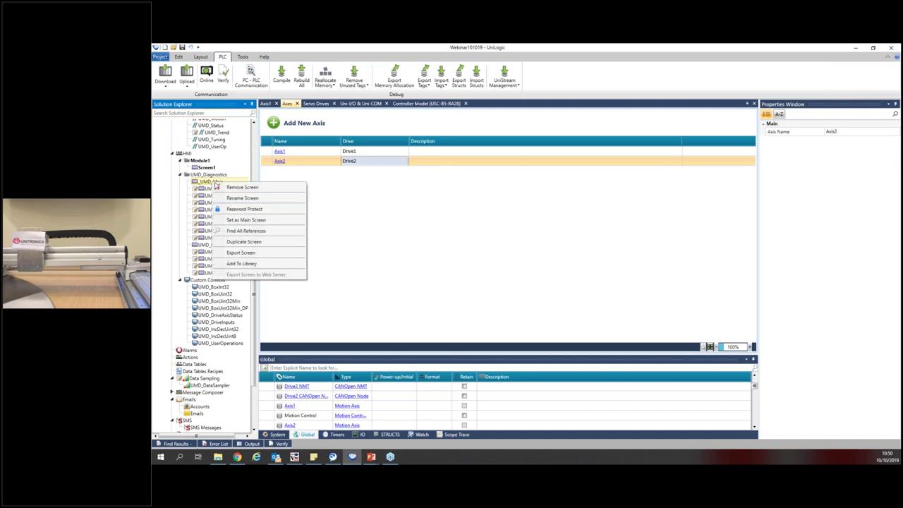
{"action": "left_click", "coordinate": [259, 222]}
Step: Call UMD_MAIN in the first rung of ladder function Function1, with Motion Control as input A and UMD_General as input B
{"action": "scroll", "coordinate": [221, 181], "scroll_direction": "up", "scroll_amount": 5}
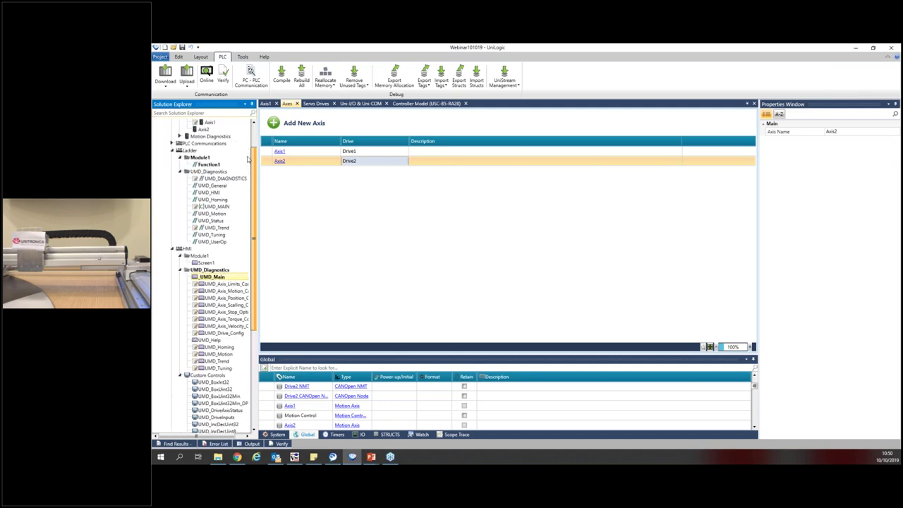
{"action": "left_click", "coordinate": [209, 188]}
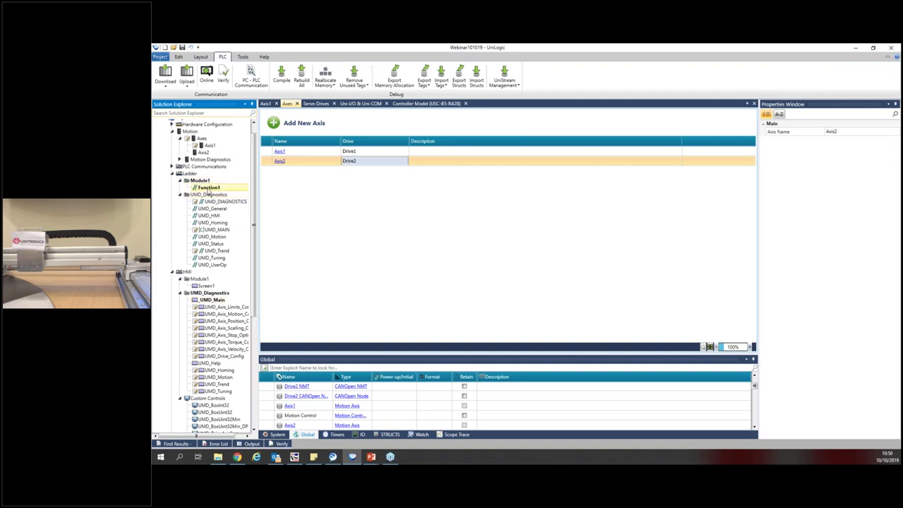
{"action": "double_click", "coordinate": [209, 188]}
{"action": "left_click_drag", "start_coordinate": [215, 230], "coordinate": [275, 151]}
{"action": "left_click", "coordinate": [303, 177]}
{"action": "left_click", "coordinate": [299, 181]}
{"action": "left_click", "coordinate": [303, 192]}
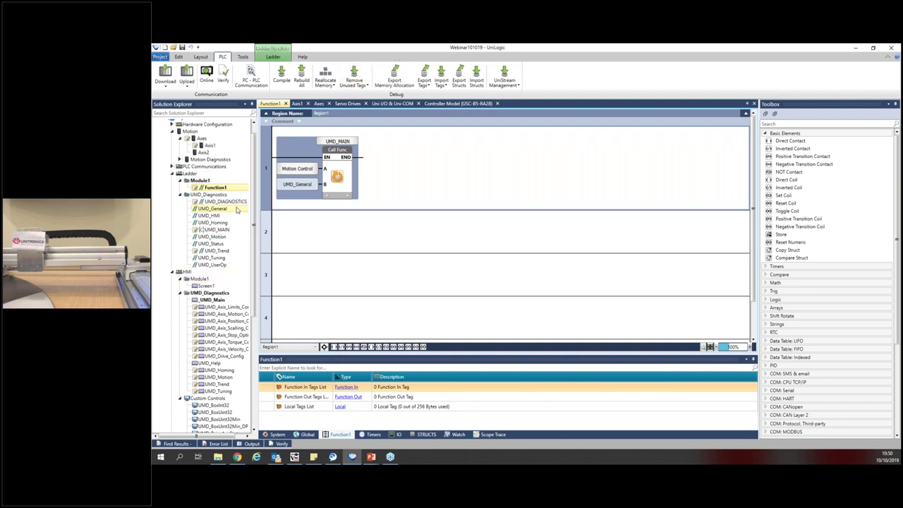
Step: Set the VNC server working mode to Enabled (No password) in the project's password management
{"action": "scroll", "coordinate": [241, 304], "scroll_direction": "down", "scroll_amount": 8}
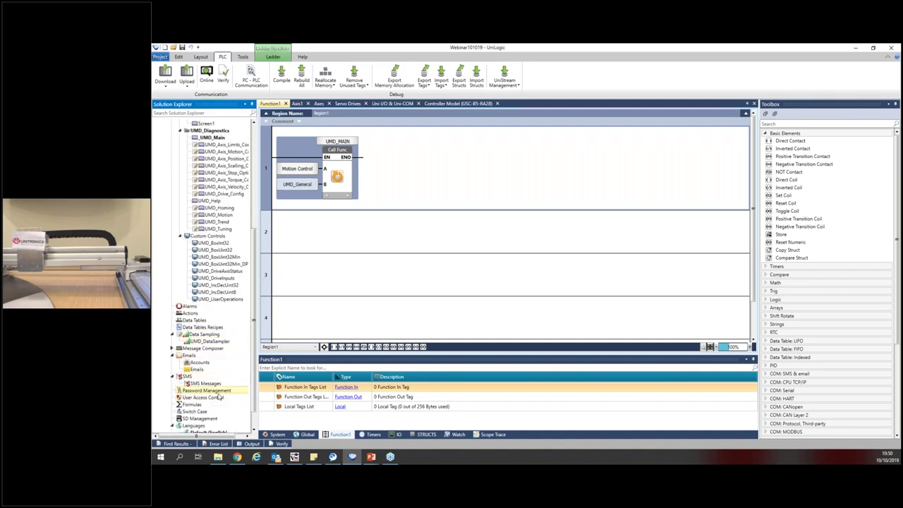
{"action": "double_click", "coordinate": [221, 391]}
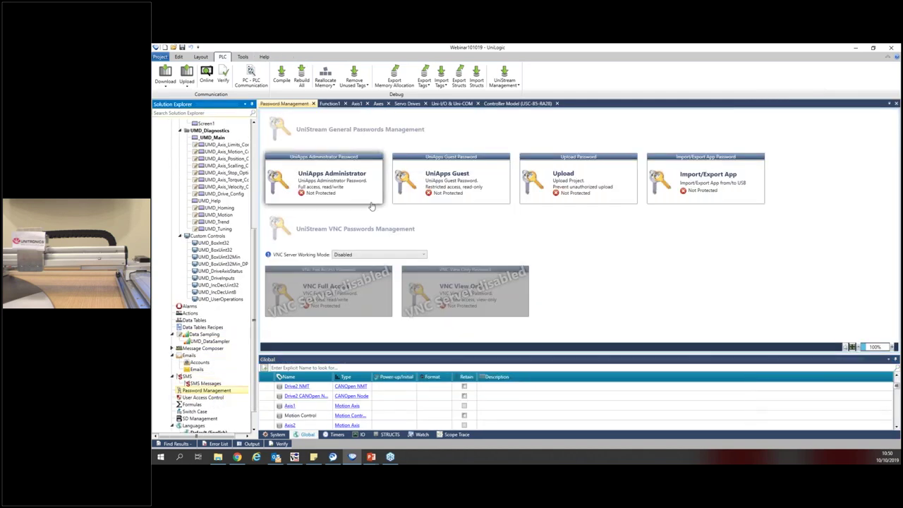
{"action": "left_click", "coordinate": [346, 254]}
{"action": "left_click", "coordinate": [348, 271]}
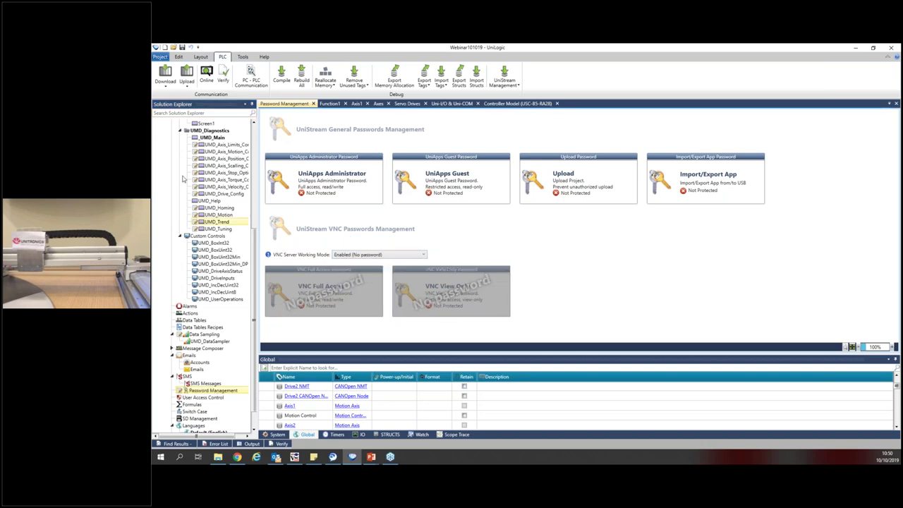
Step: Compile the project and inspect the velocity options in Axis2's dynamics settings
{"action": "left_click", "coordinate": [282, 74]}
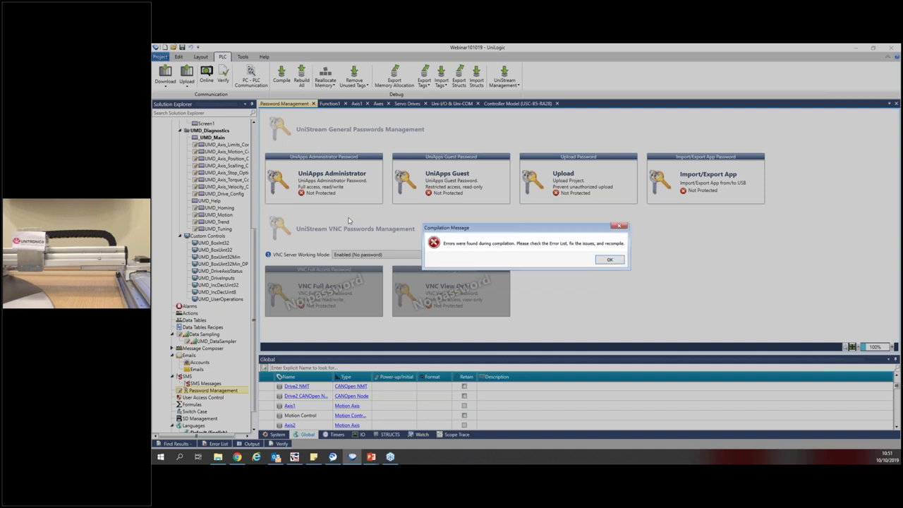
{"action": "left_click", "coordinate": [610, 260]}
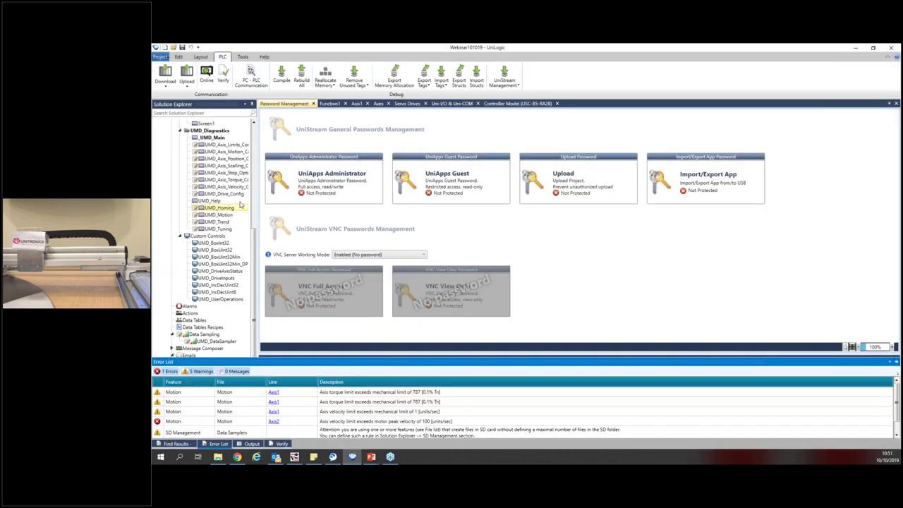
{"action": "scroll", "coordinate": [257, 247], "scroll_direction": "up", "scroll_amount": 3}
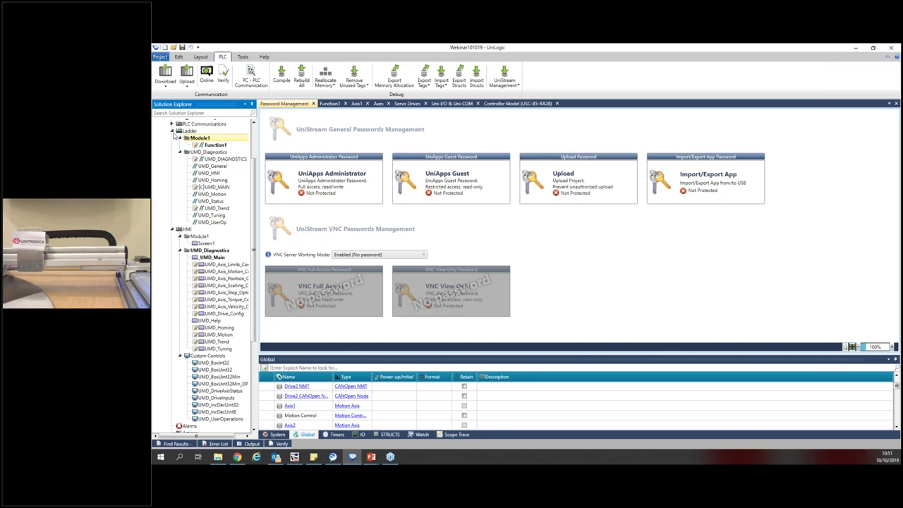
{"action": "scroll", "coordinate": [204, 212], "scroll_direction": "up", "scroll_amount": 3}
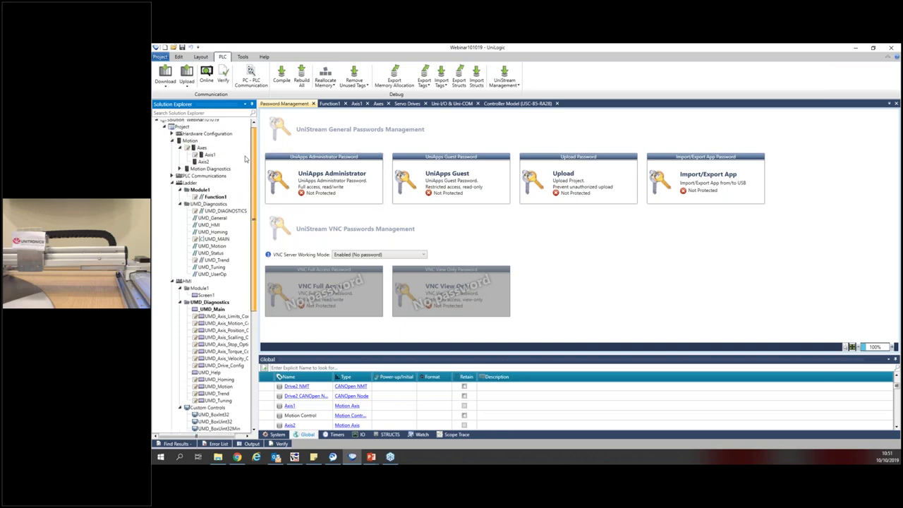
{"action": "double_click", "coordinate": [203, 164]}
{"action": "left_click_drag", "start_coordinate": [754, 181], "coordinate": [760, 274]}
{"action": "scroll", "coordinate": [513, 182], "scroll_direction": "down", "scroll_amount": 3}
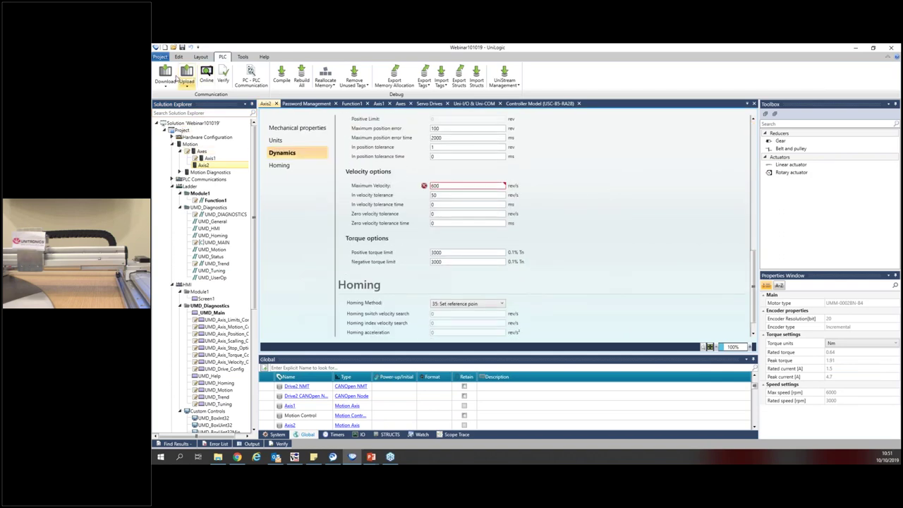
Step: Try to download the project to the USC-B5-RA28 controller over USB
{"action": "left_click", "coordinate": [167, 73]}
{"action": "left_click", "coordinate": [499, 234]}
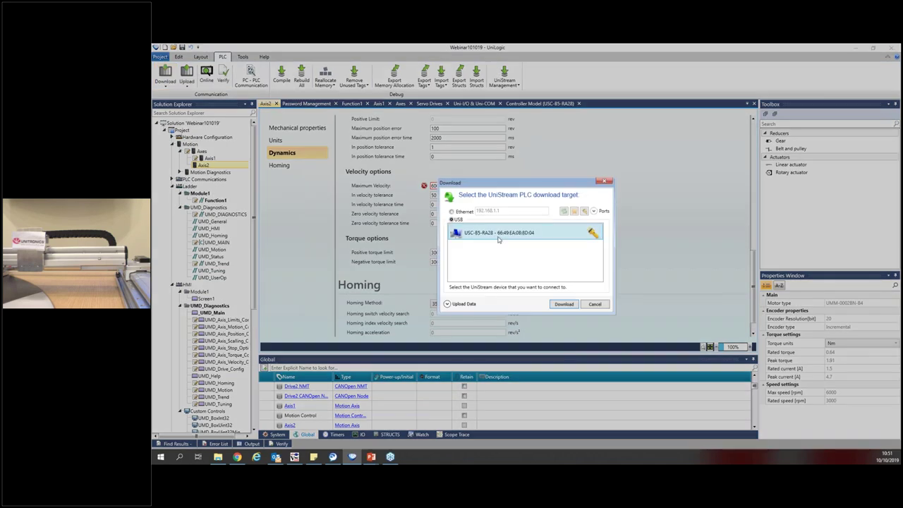
{"action": "left_click", "coordinate": [568, 306]}
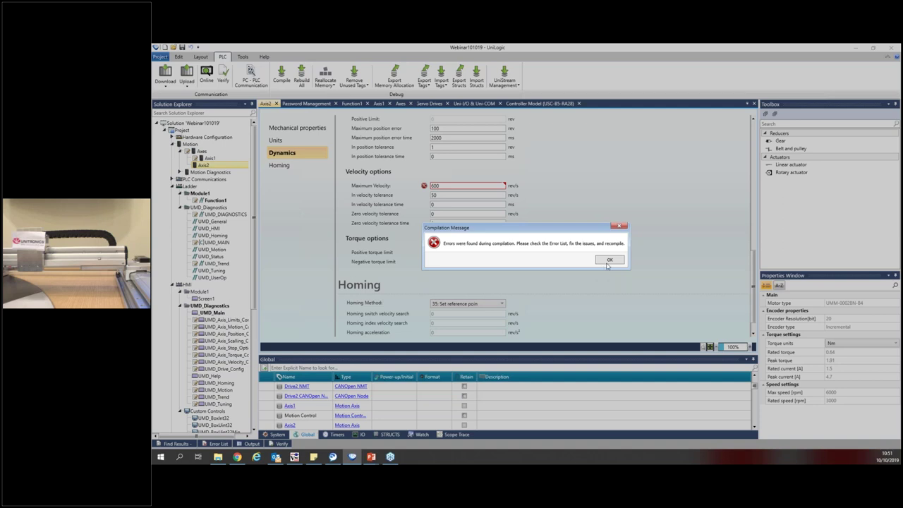
{"action": "left_click", "coordinate": [609, 260]}
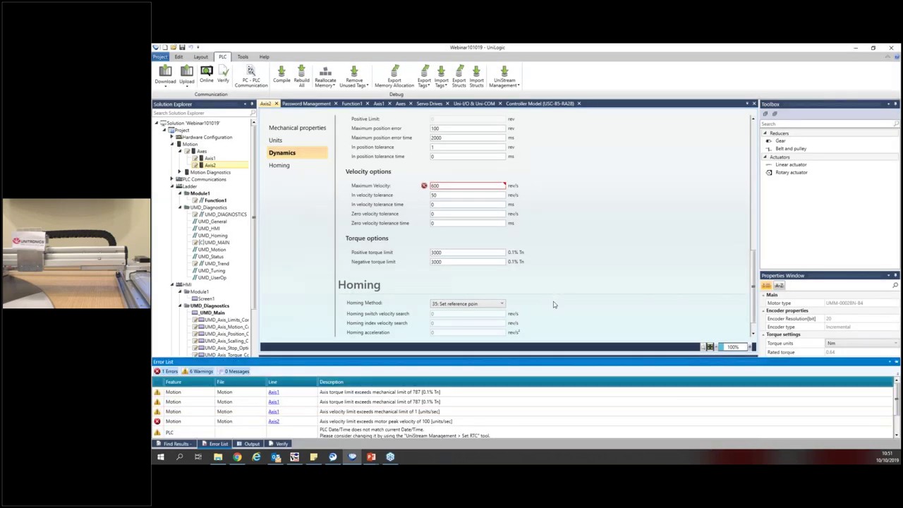
{"action": "left_click", "coordinate": [540, 305]}
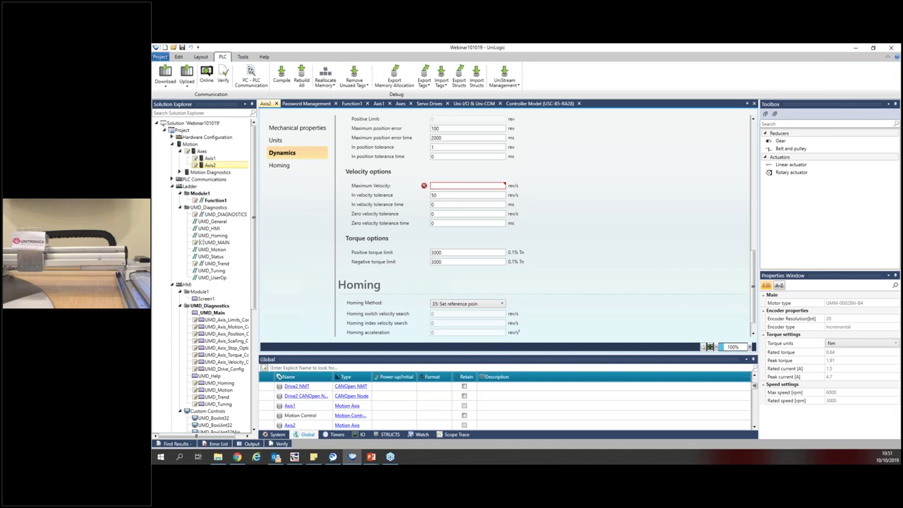
Step: Add a linear actuator to Axis2's mechanical properties, set its travel distance to 20 mm, and check the dynamics settings
{"action": "scroll", "coordinate": [737, 213], "scroll_direction": "up", "scroll_amount": 5}
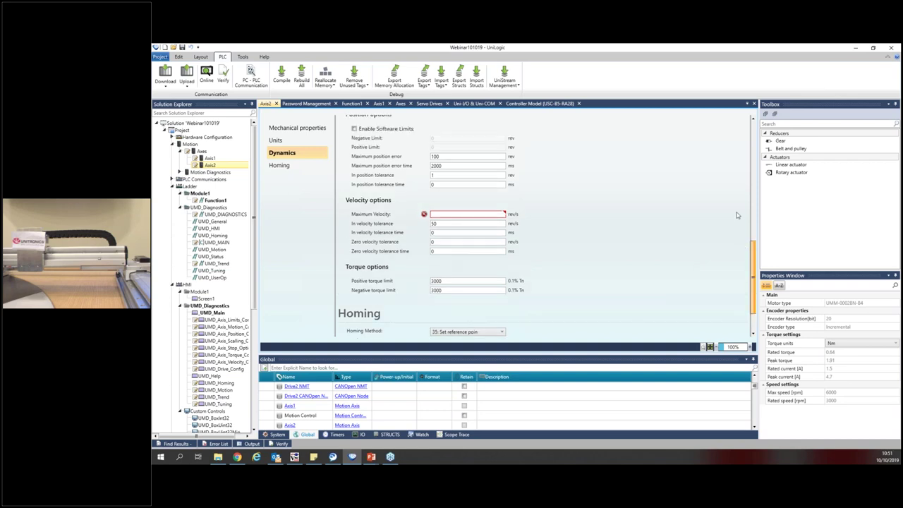
{"action": "left_click", "coordinate": [790, 166]}
{"action": "left_click", "coordinate": [776, 313]}
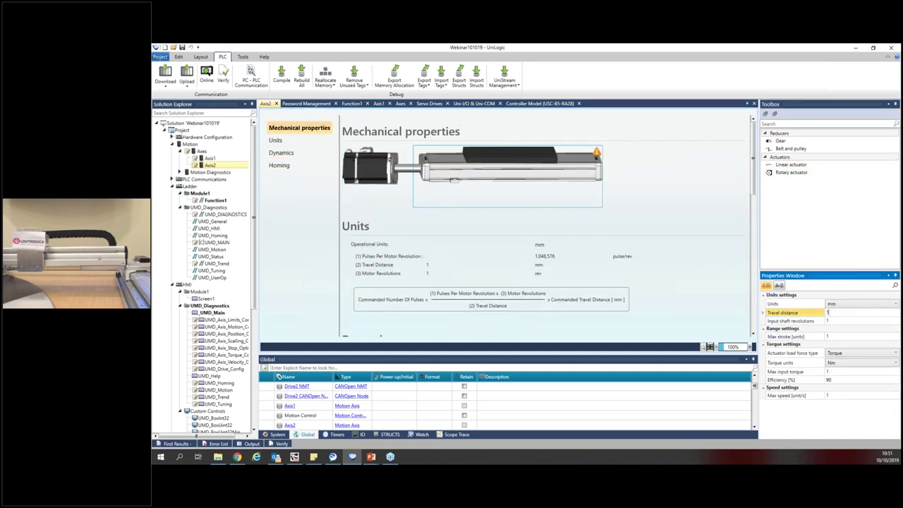
{"action": "key", "text": "Return"}
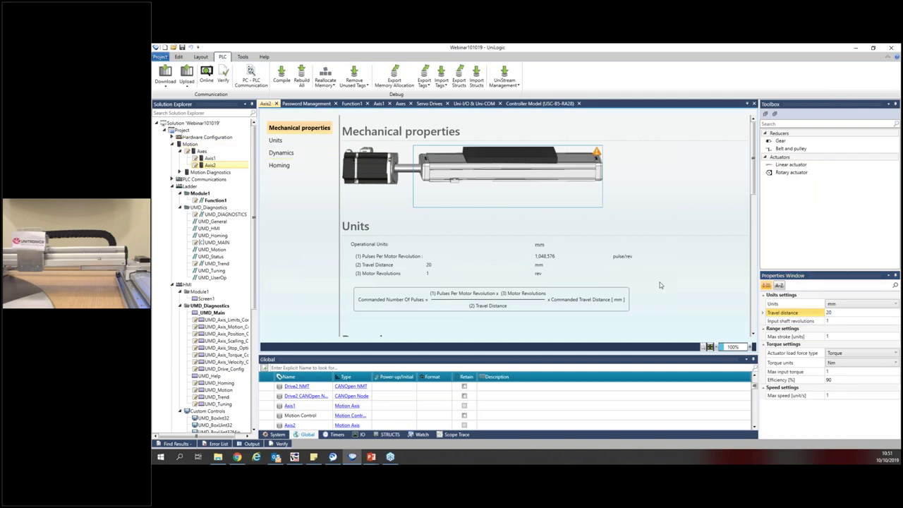
{"action": "left_click", "coordinate": [753, 333]}
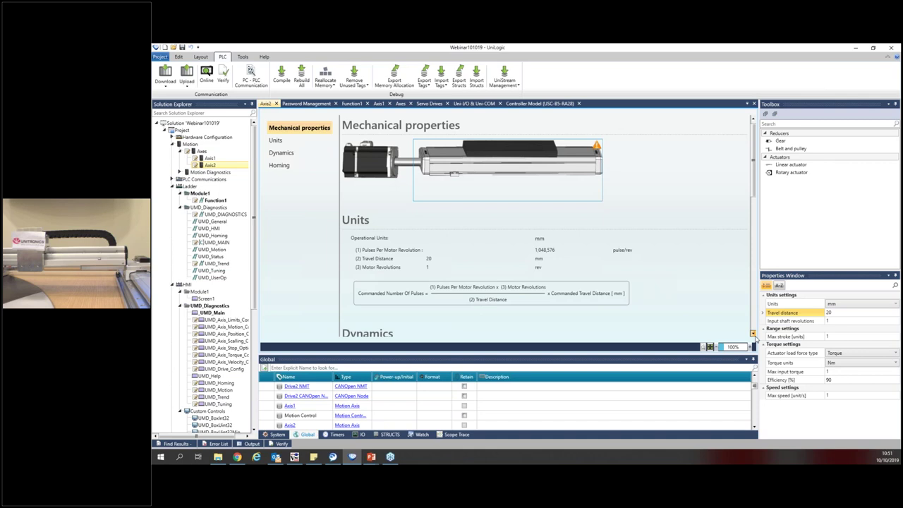
{"action": "scroll", "coordinate": [445, 240], "scroll_direction": "down", "scroll_amount": 4}
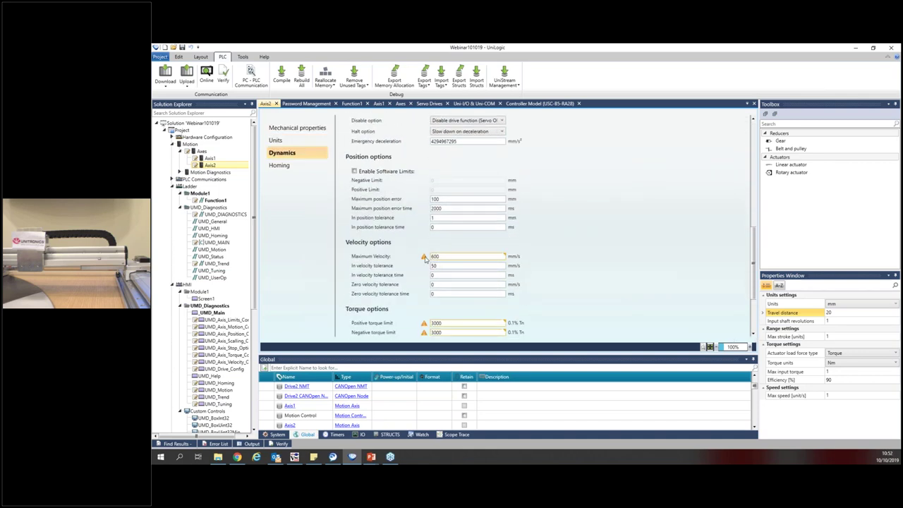
Step: Compile and download the project to the controller, accepting the controller reset
{"action": "left_click", "coordinate": [165, 73]}
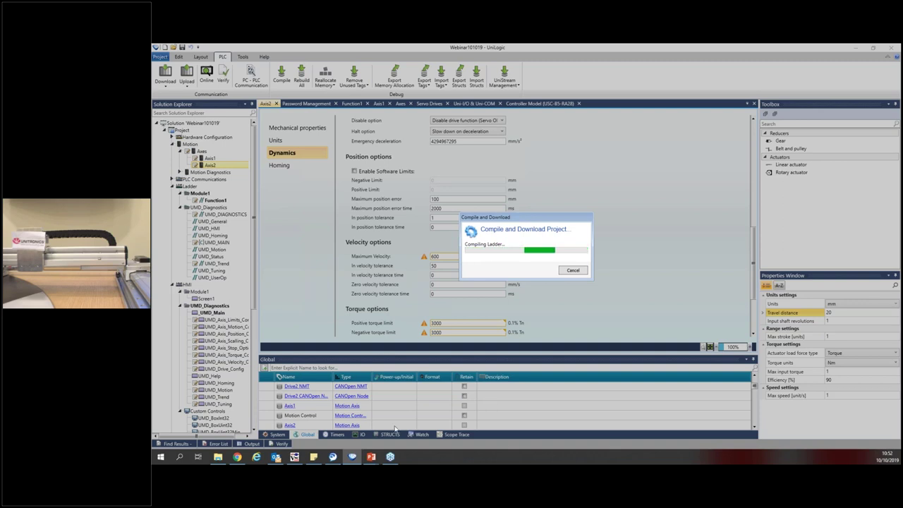
{"action": "mouse_move", "coordinate": [295, 458]}
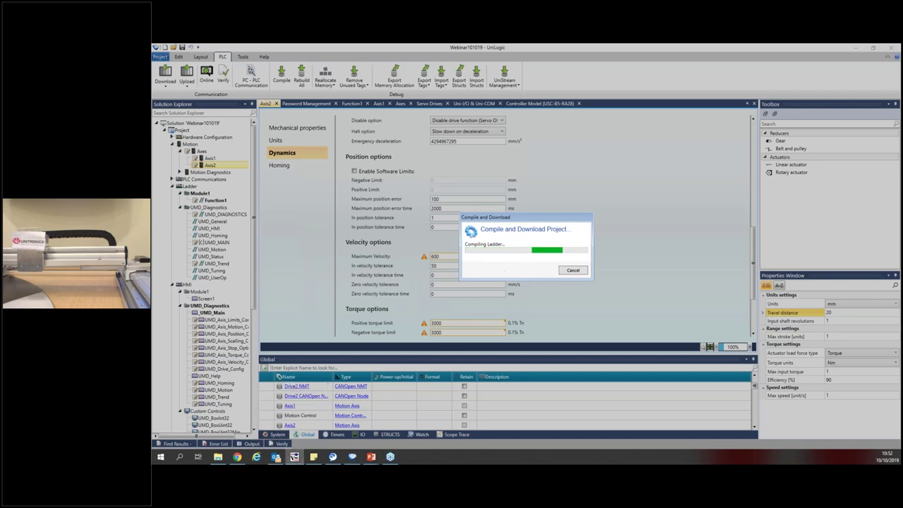
{"action": "key", "text": "alt+Tab"}
{"action": "left_click_drag", "start_coordinate": [212, 263], "coordinate": [336, 143]}
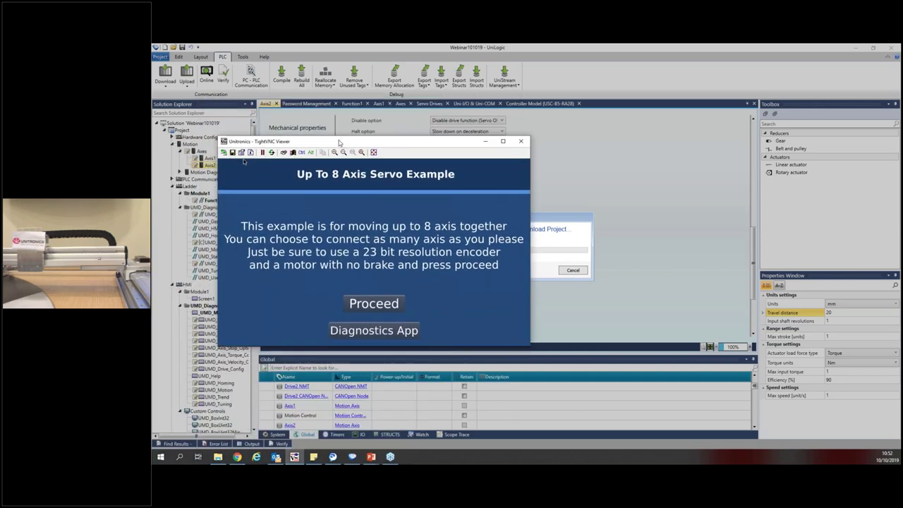
{"action": "left_click", "coordinate": [562, 226]}
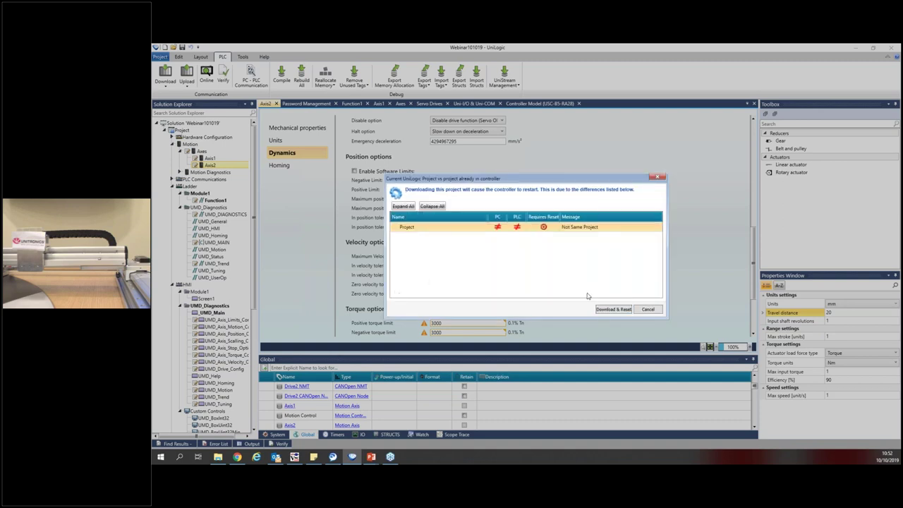
{"action": "left_click", "coordinate": [614, 309]}
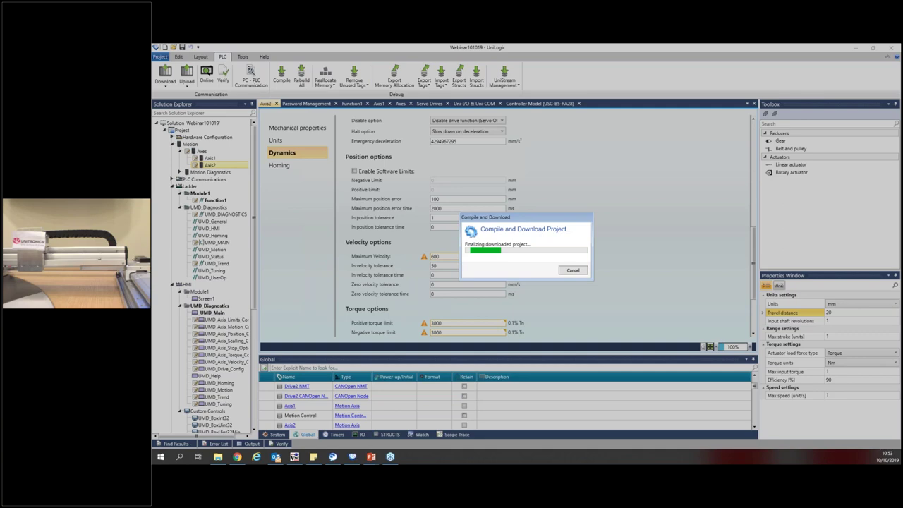
Step: Reconnect the TightVNC Viewer to the controller's screen and power on Axis1 in the diagnostics application
{"action": "left_click", "coordinate": [296, 458]}
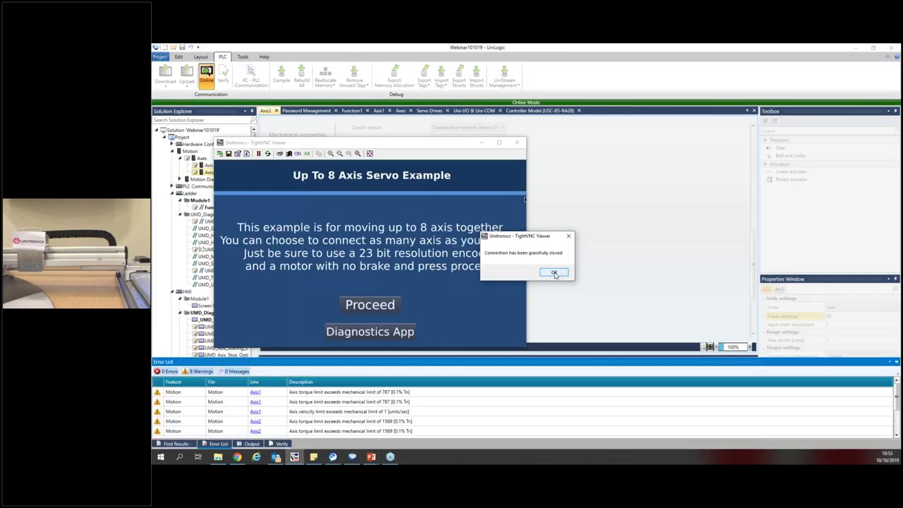
{"action": "left_click", "coordinate": [554, 273]}
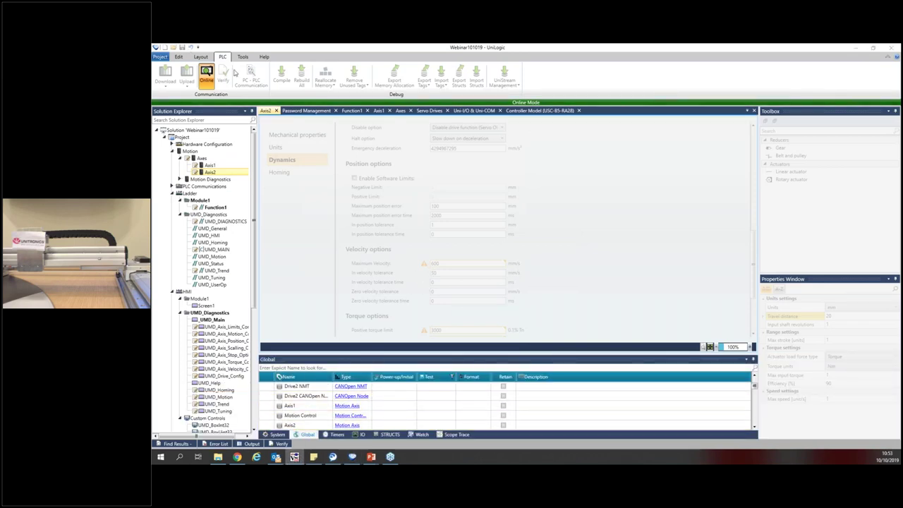
{"action": "key", "text": "alt+Tab"}
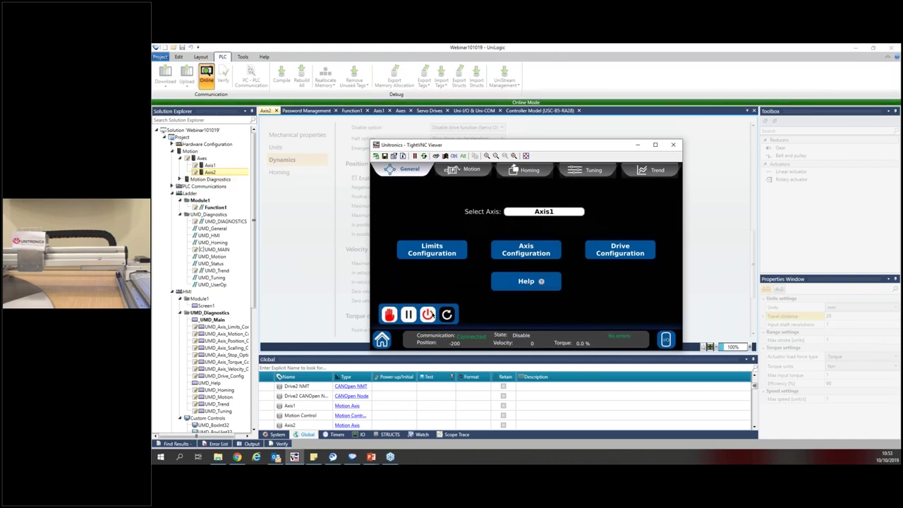
{"action": "left_click", "coordinate": [428, 315]}
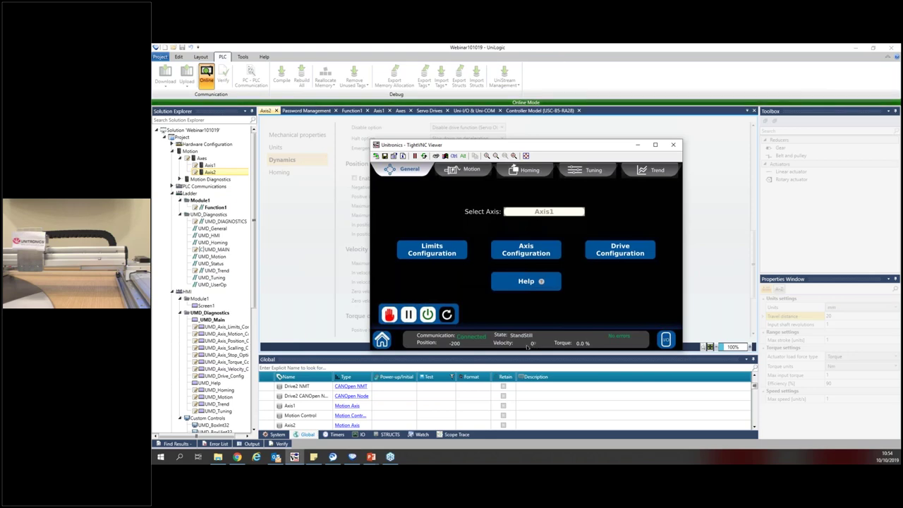
Step: Examine Axis1's drive inputs, limits configuration and axis configuration pages in the diagnostics application
{"action": "left_click", "coordinate": [667, 339]}
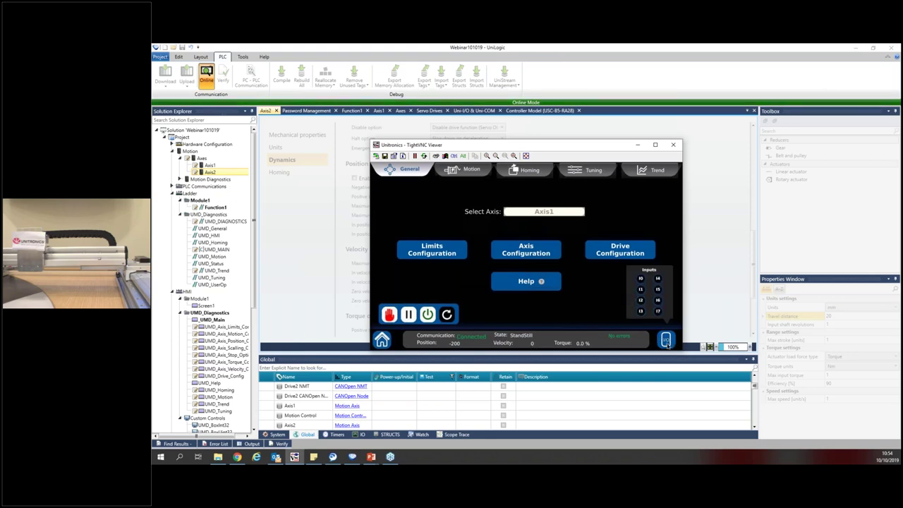
{"action": "left_click", "coordinate": [666, 341]}
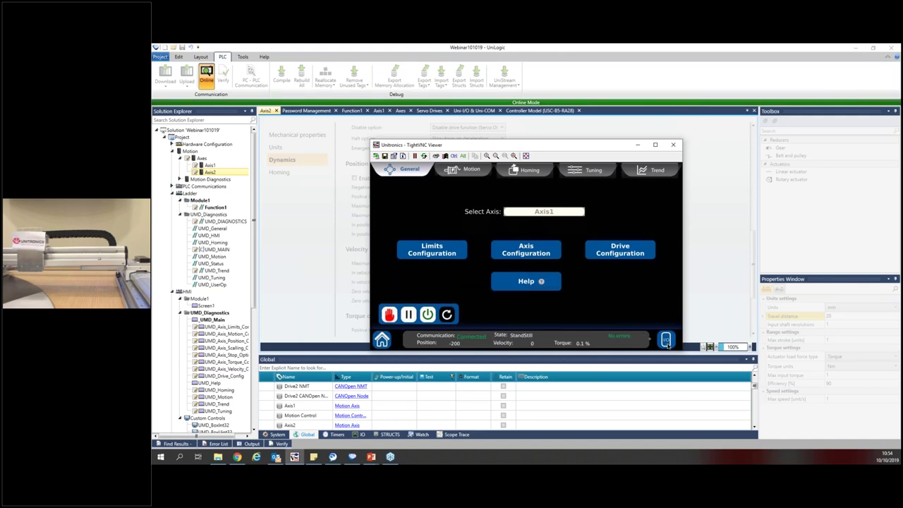
{"action": "left_click", "coordinate": [442, 249]}
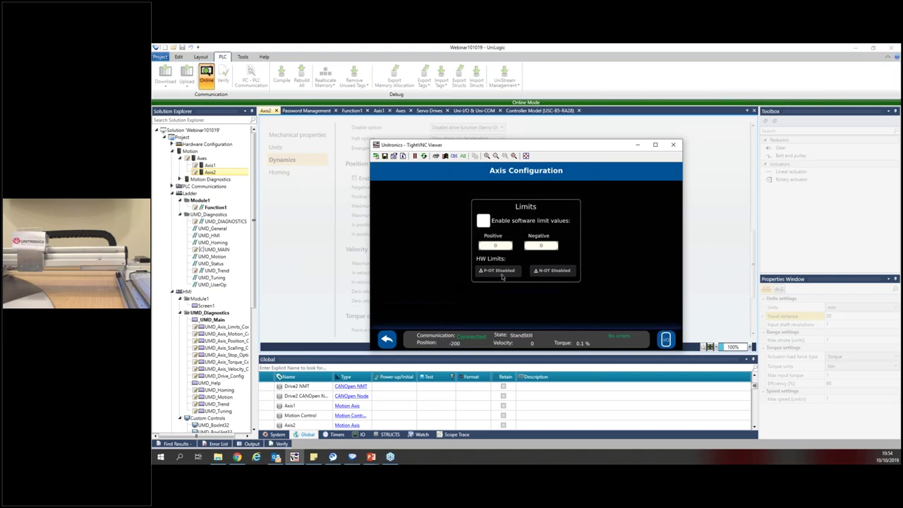
{"action": "left_click", "coordinate": [388, 339]}
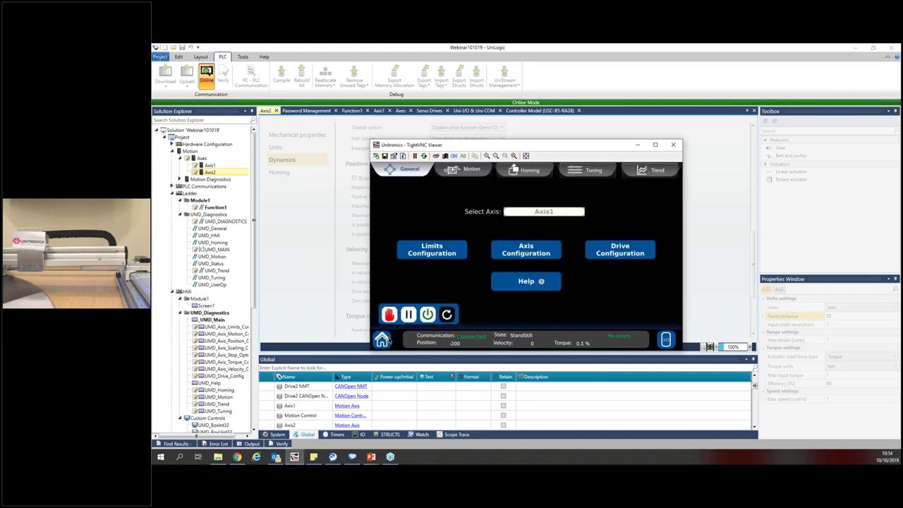
{"action": "left_click", "coordinate": [532, 256]}
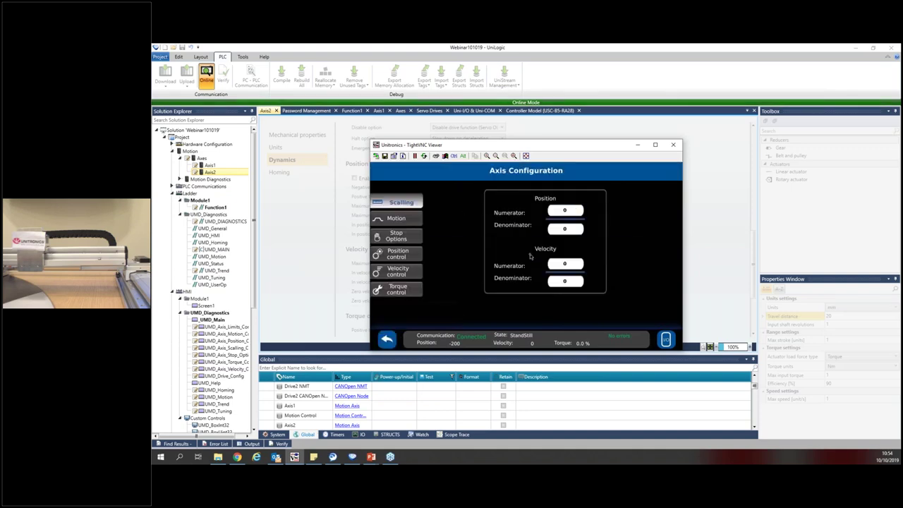
{"action": "left_click", "coordinate": [402, 222]}
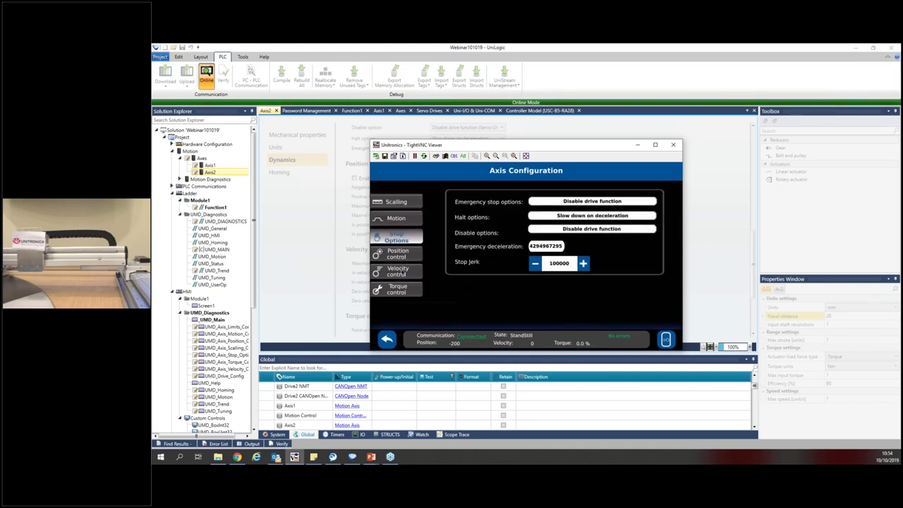
{"action": "left_click", "coordinate": [398, 271]}
{"action": "left_click", "coordinate": [387, 340]}
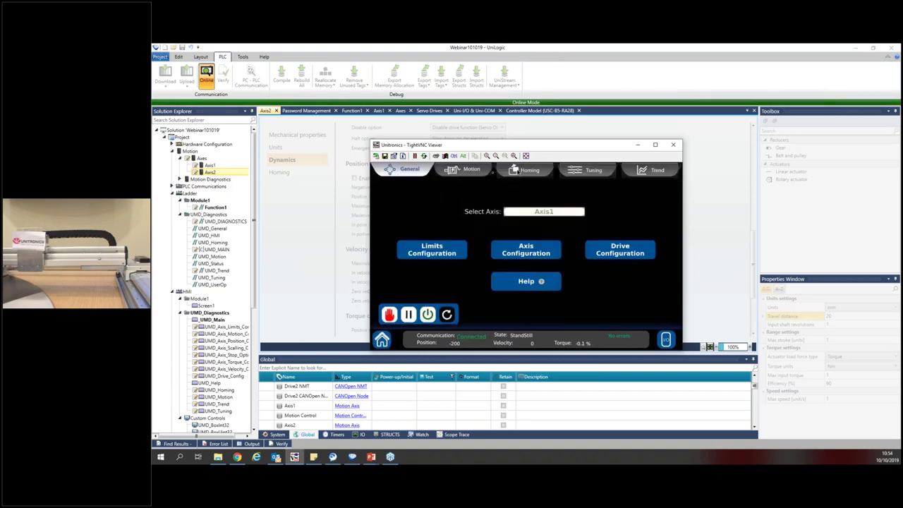
Step: In the motion diagnostics' jog control, set the jog velocity to 56 and jog Axis1 backward and forward
{"action": "left_click", "coordinate": [463, 177]}
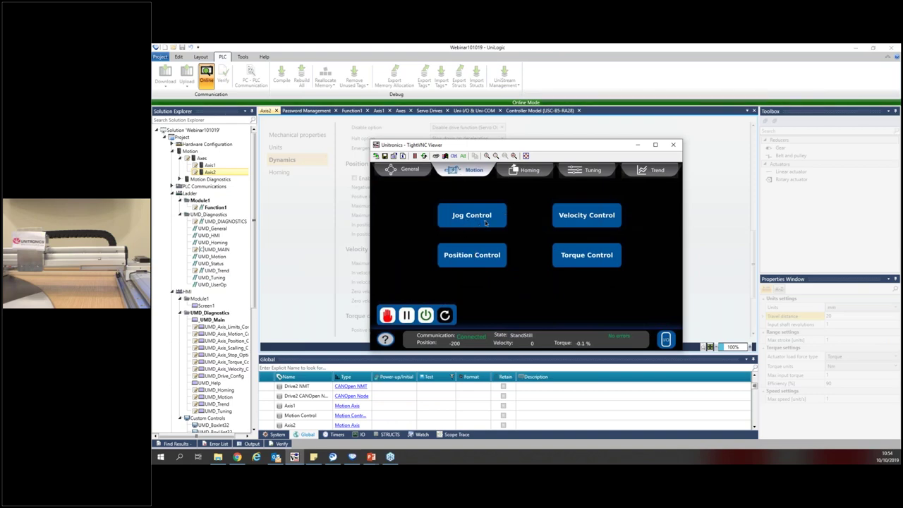
{"action": "left_click", "coordinate": [485, 223]}
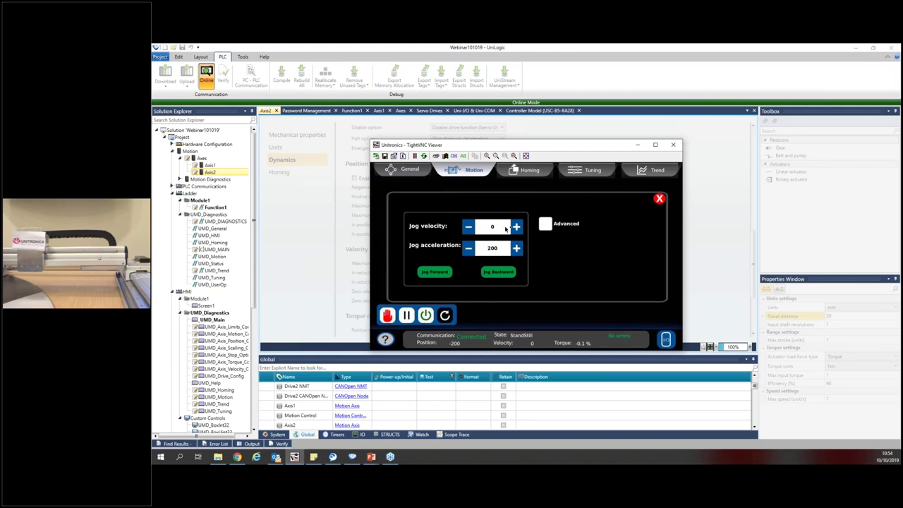
{"action": "left_click", "coordinate": [506, 228]}
{"action": "left_click", "coordinate": [505, 270]}
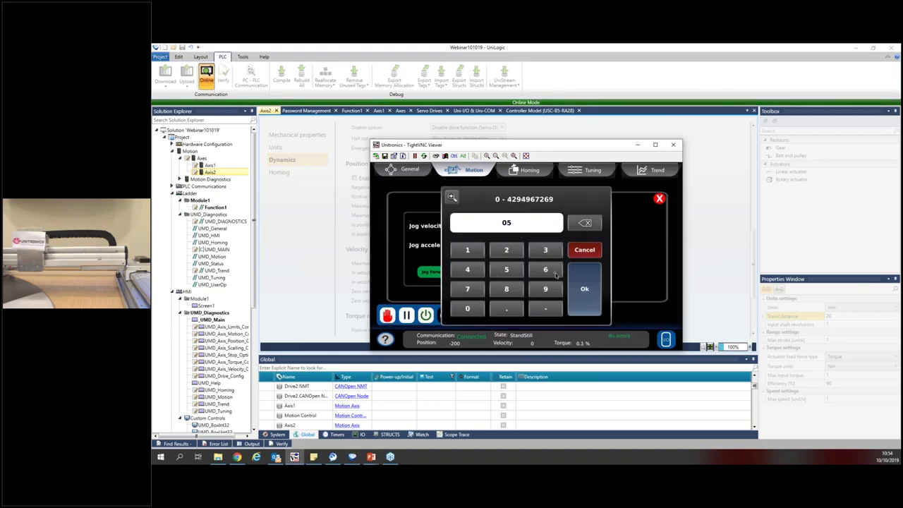
{"action": "left_click", "coordinate": [543, 271]}
{"action": "left_click", "coordinate": [585, 291]}
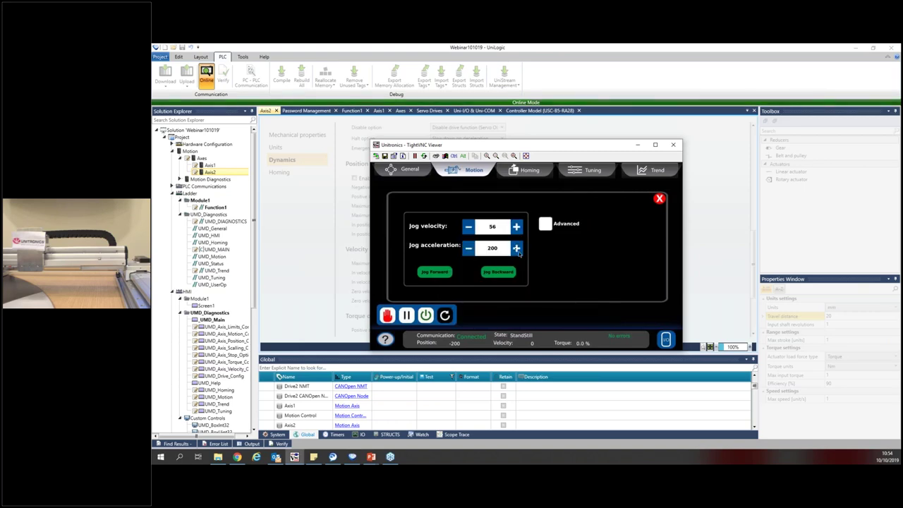
{"action": "left_click", "coordinate": [503, 275]}
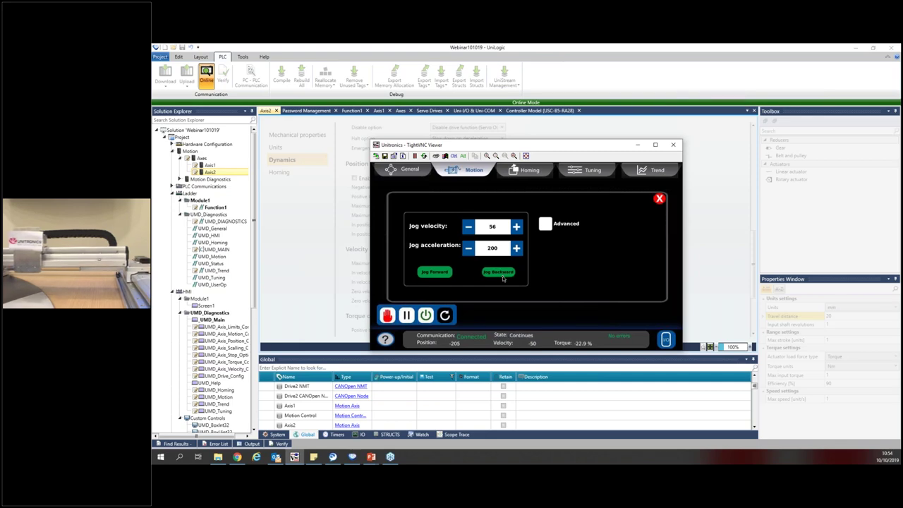
{"action": "left_click", "coordinate": [442, 275]}
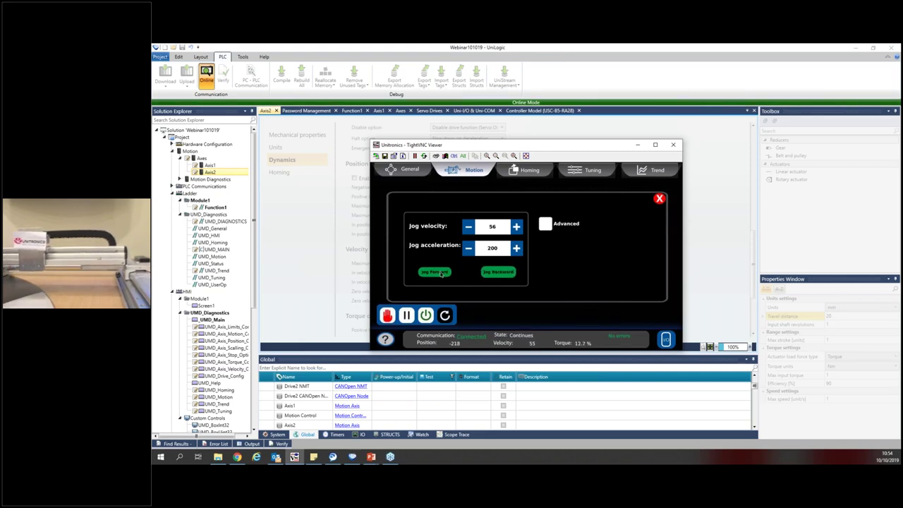
Step: Enable the advanced jog option with a 2-second continuation after release, jog the axis backward and forward, and close jog control
{"action": "left_click", "coordinate": [545, 223]}
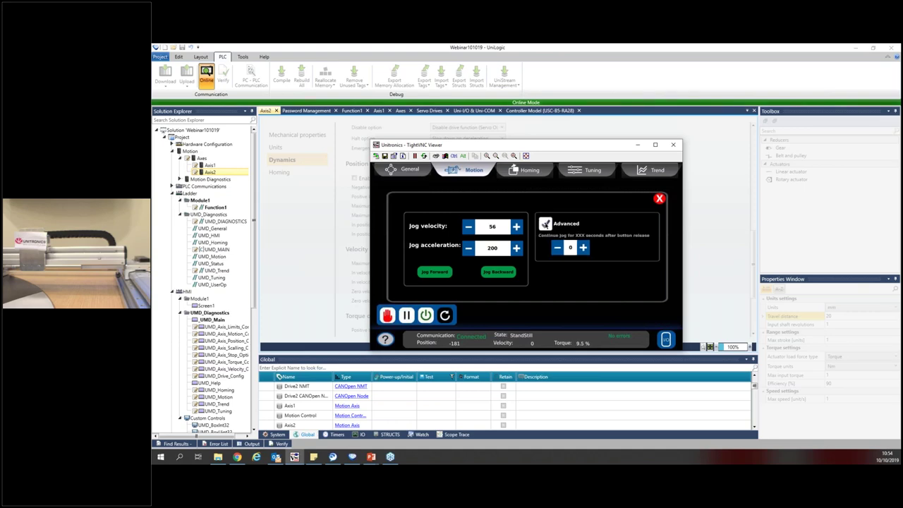
{"action": "left_click", "coordinate": [584, 248]}
{"action": "left_click", "coordinate": [584, 249]}
{"action": "left_click", "coordinate": [504, 277]}
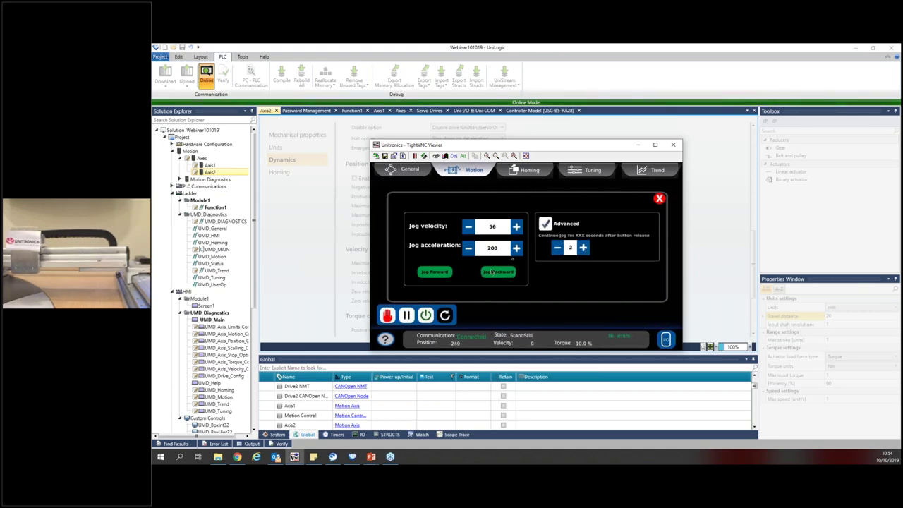
{"action": "left_click", "coordinate": [434, 272]}
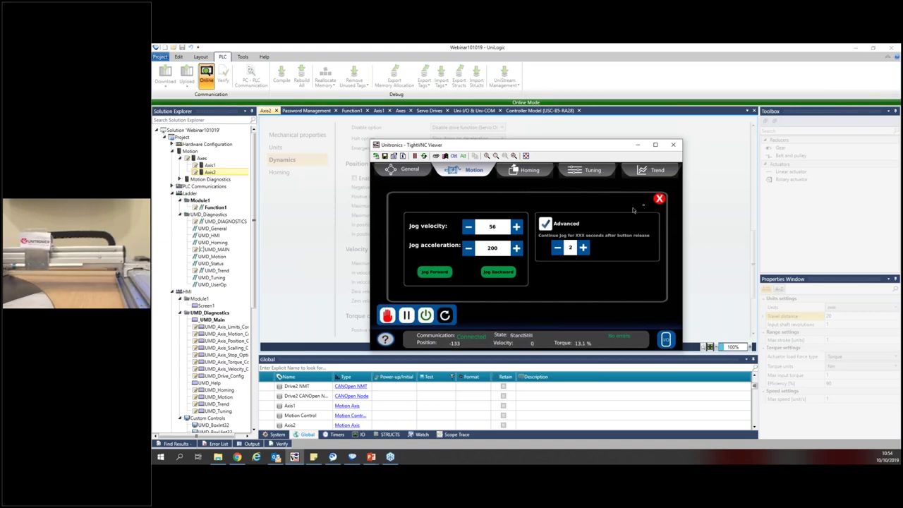
{"action": "left_click", "coordinate": [661, 201]}
Step: In position control, select the Cyclic bi-directional profile and set Profile A's position target to 50
{"action": "left_click", "coordinate": [505, 260]}
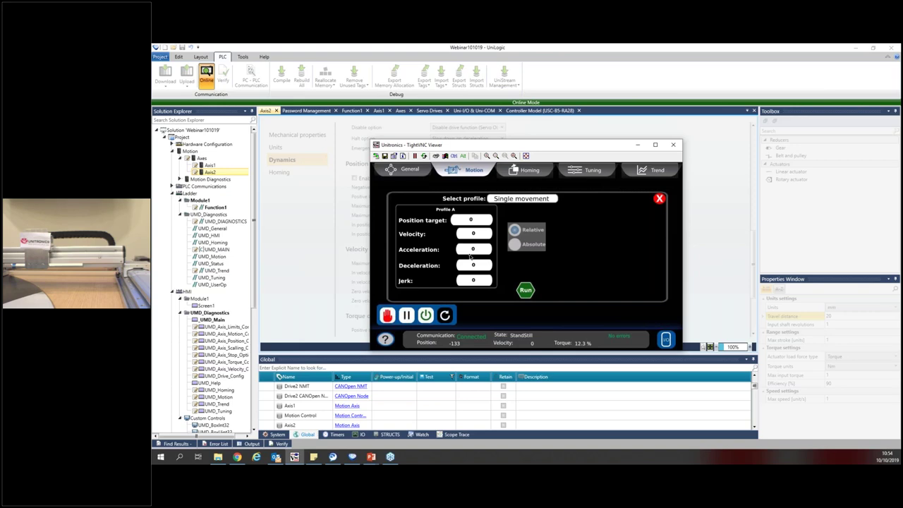
{"action": "left_click", "coordinate": [513, 200]}
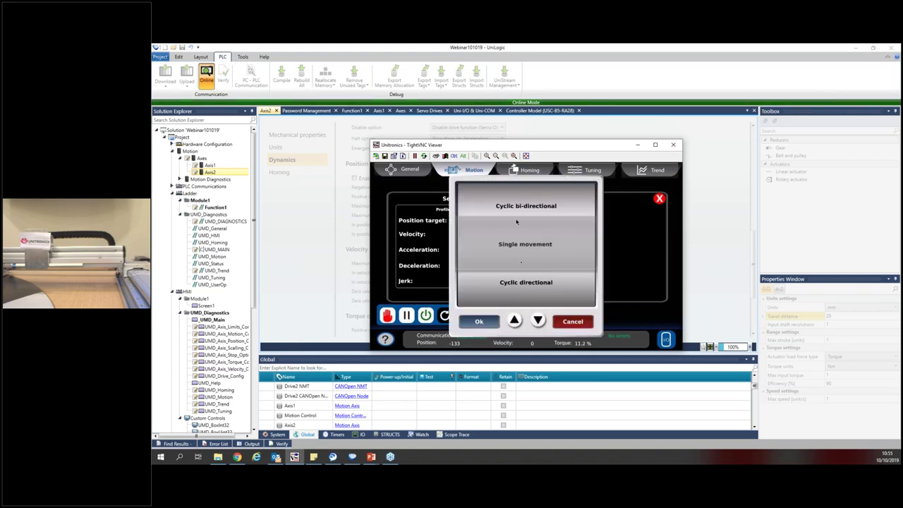
{"action": "left_click_drag", "start_coordinate": [537, 205], "coordinate": [534, 294]}
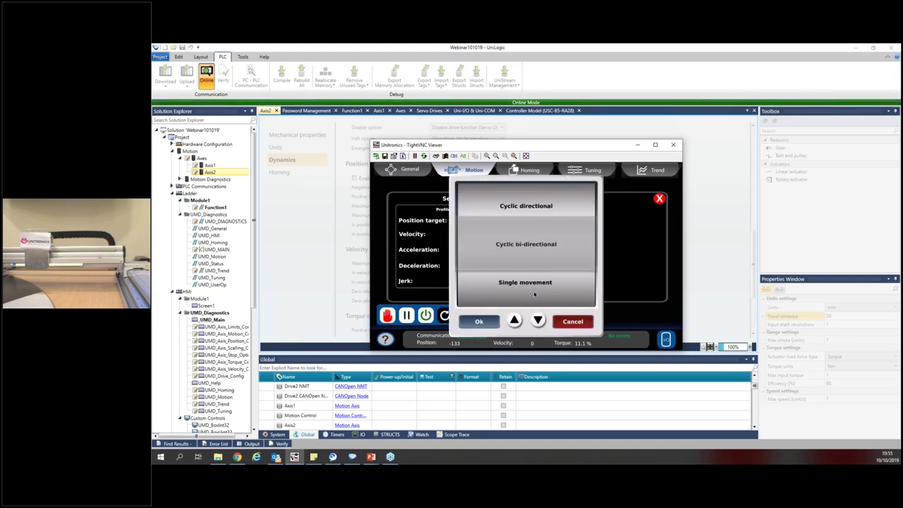
{"action": "left_click", "coordinate": [485, 321]}
{"action": "left_click", "coordinate": [470, 220]}
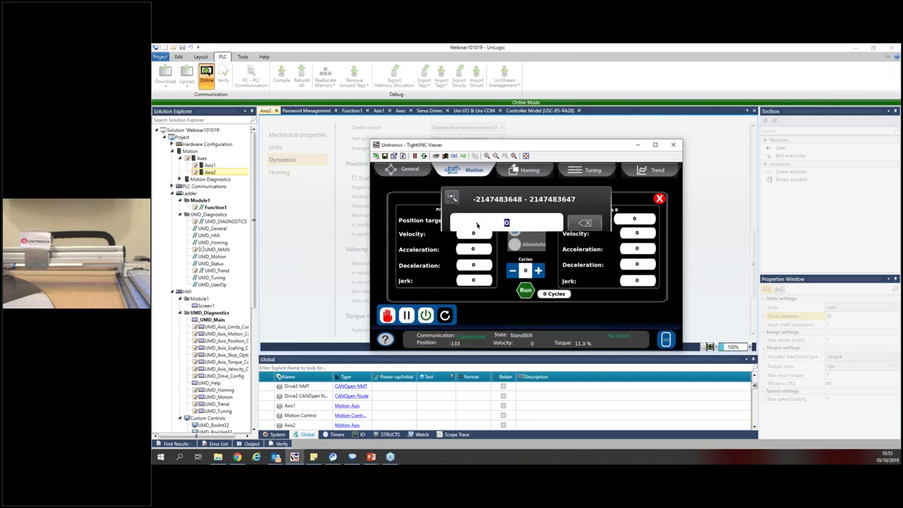
{"action": "left_click", "coordinate": [496, 272]}
{"action": "left_click", "coordinate": [478, 306]}
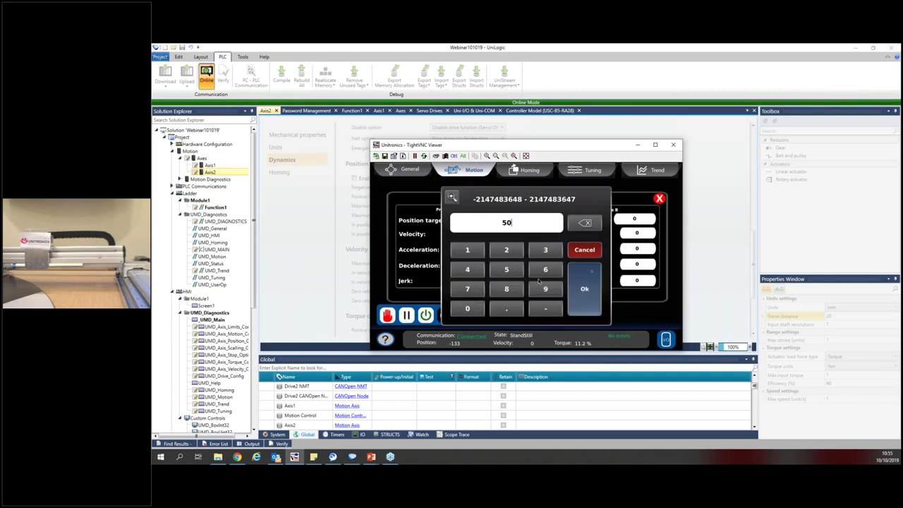
{"action": "left_click", "coordinate": [589, 289]}
Step: Set Profile A's velocity and acceleration to 500 each
{"action": "left_click", "coordinate": [477, 247]}
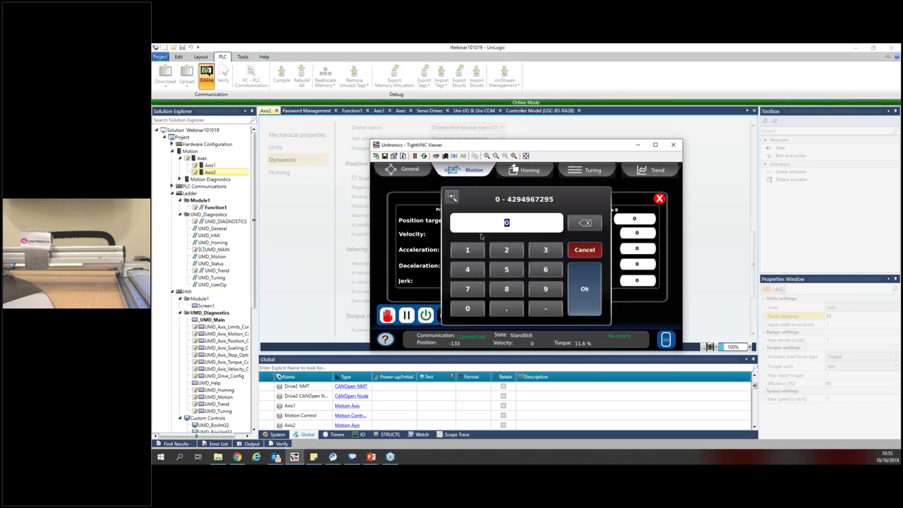
{"action": "left_click", "coordinate": [508, 272]}
{"action": "left_click", "coordinate": [469, 315]}
{"action": "left_click", "coordinate": [473, 311]}
{"action": "left_click", "coordinate": [585, 289]}
{"action": "left_click", "coordinate": [494, 269]}
{"action": "left_click", "coordinate": [495, 268]}
{"action": "left_click", "coordinate": [477, 308]}
{"action": "left_click", "coordinate": [476, 308]}
{"action": "left_click", "coordinate": [590, 288]}
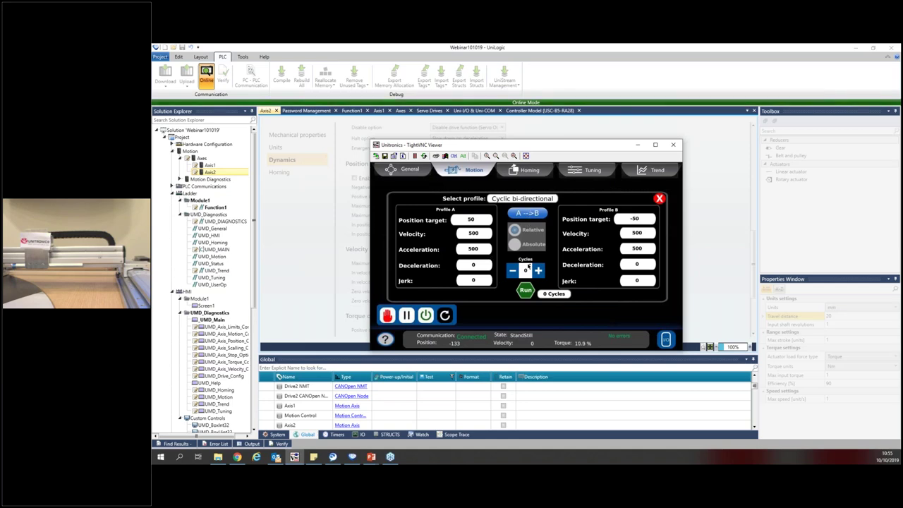
Step: Increase the number of cycles, run the cyclic bi-directional movement, and close position control
{"action": "left_click", "coordinate": [538, 271]}
{"action": "left_click", "coordinate": [538, 271]}
{"action": "left_click", "coordinate": [539, 271]}
{"action": "left_click", "coordinate": [538, 271]}
{"action": "left_click", "coordinate": [526, 290]}
{"action": "left_click", "coordinate": [659, 199]}
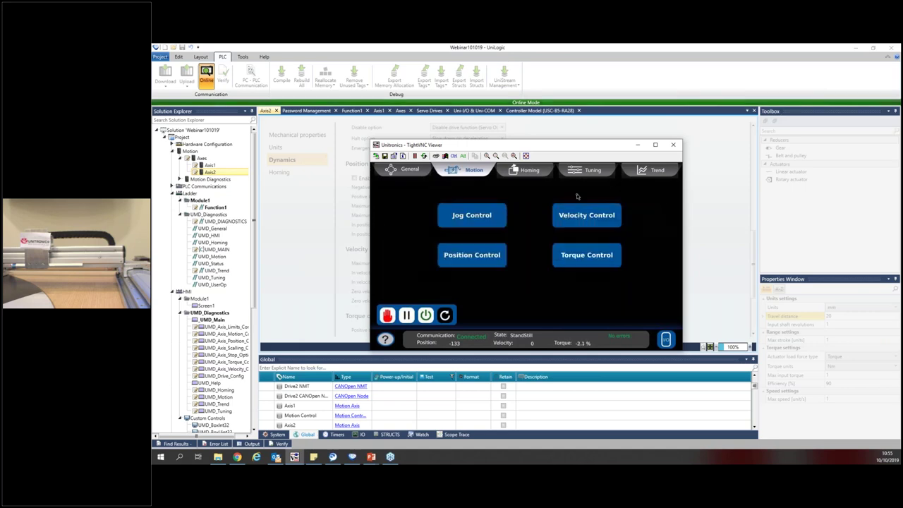
Step: In torque control, set the torque command to 5.0 % and the torque slope to 5.0, and run the simple torque profile
{"action": "left_click", "coordinate": [582, 258]}
{"action": "left_click", "coordinate": [473, 230]}
{"action": "left_click", "coordinate": [506, 269]}
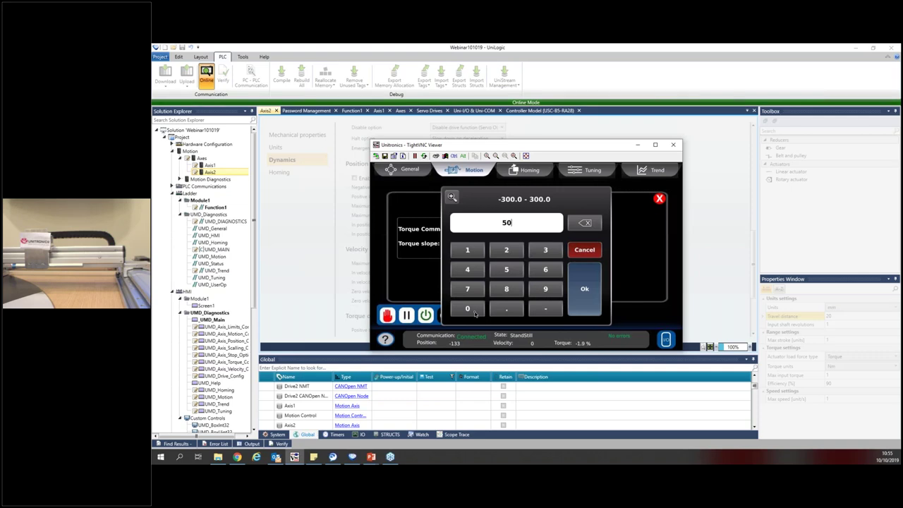
{"action": "left_click", "coordinate": [584, 223]}
{"action": "left_click", "coordinate": [584, 289]}
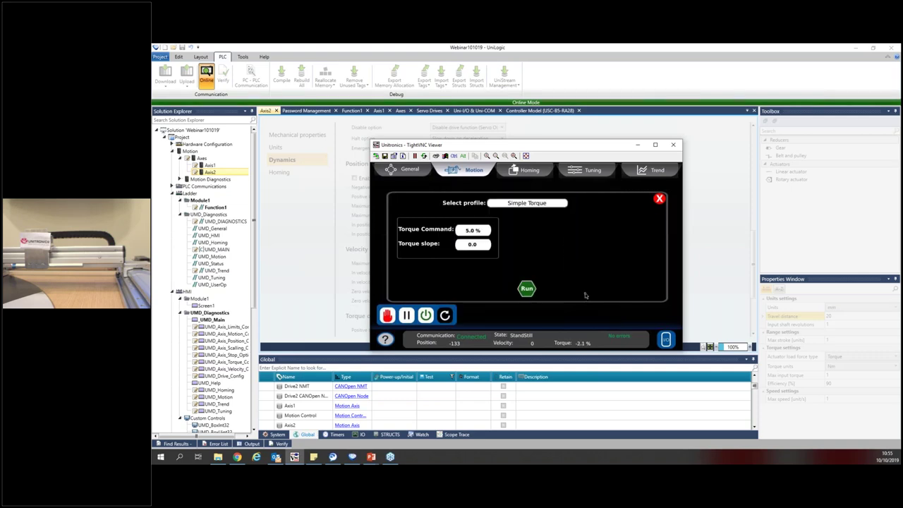
{"action": "left_click", "coordinate": [483, 244]}
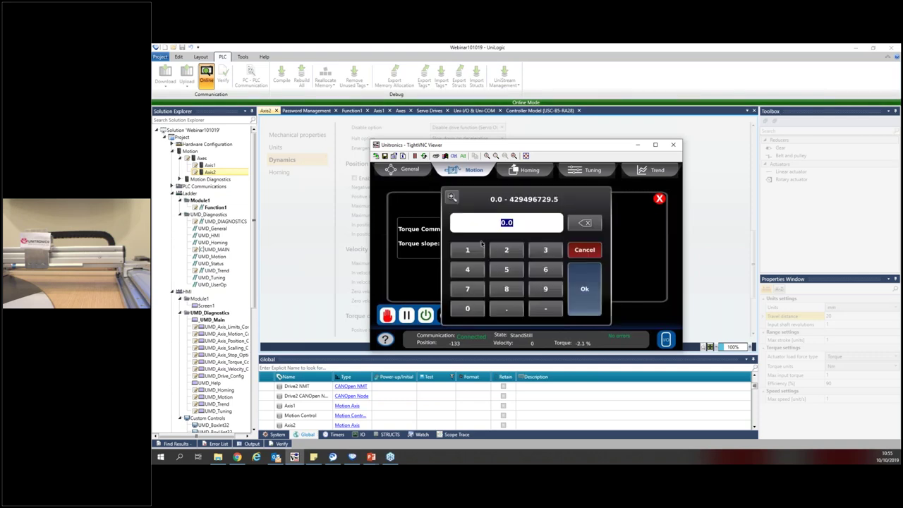
{"action": "left_click", "coordinate": [506, 270]}
{"action": "left_click", "coordinate": [585, 289]}
{"action": "left_click", "coordinate": [529, 290]}
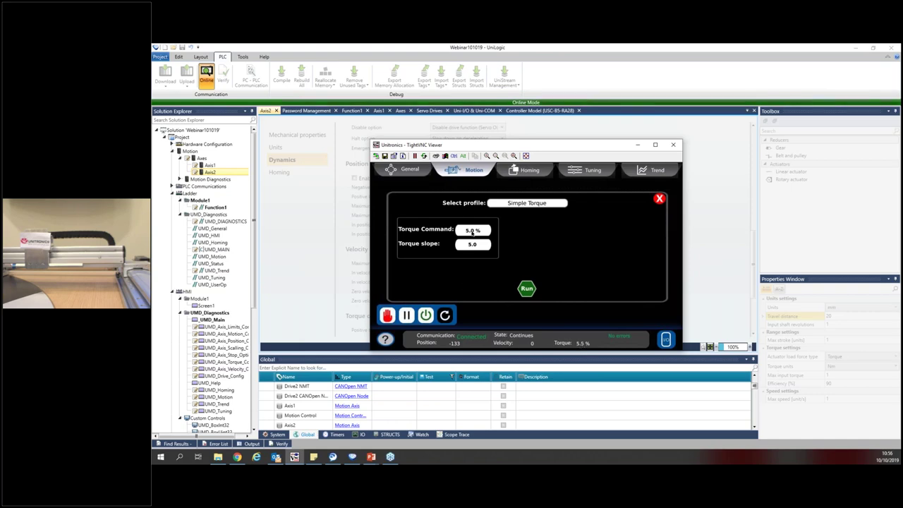
Step: Raise the torque command to 9.0 % and run the torque profile again
{"action": "left_click", "coordinate": [472, 232]}
{"action": "left_click", "coordinate": [540, 291]}
{"action": "left_click", "coordinate": [585, 299]}
{"action": "left_click", "coordinate": [527, 292]}
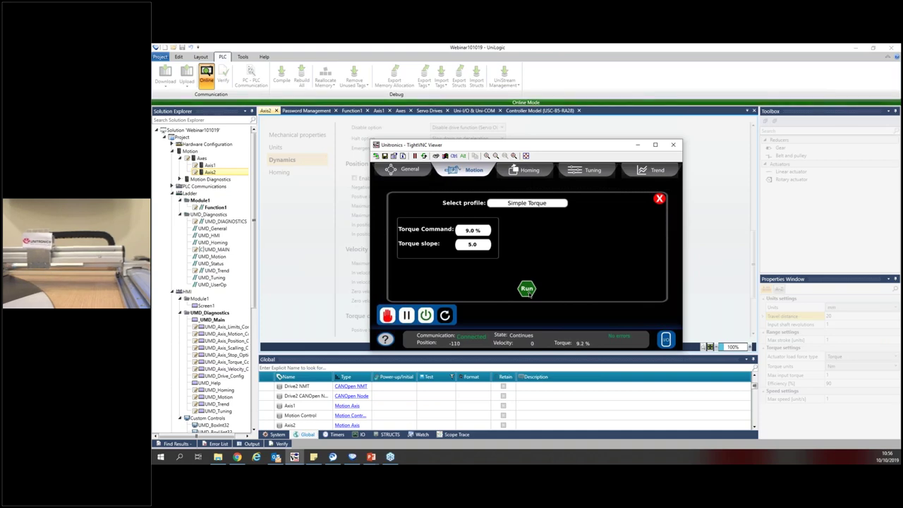
Step: Set the torque command to 20.0 %, run the torque profile, and stop the axis
{"action": "left_click", "coordinate": [478, 232]}
{"action": "left_click", "coordinate": [505, 269]}
{"action": "left_click", "coordinate": [585, 223]}
{"action": "left_click", "coordinate": [506, 250]}
{"action": "left_click", "coordinate": [467, 308]}
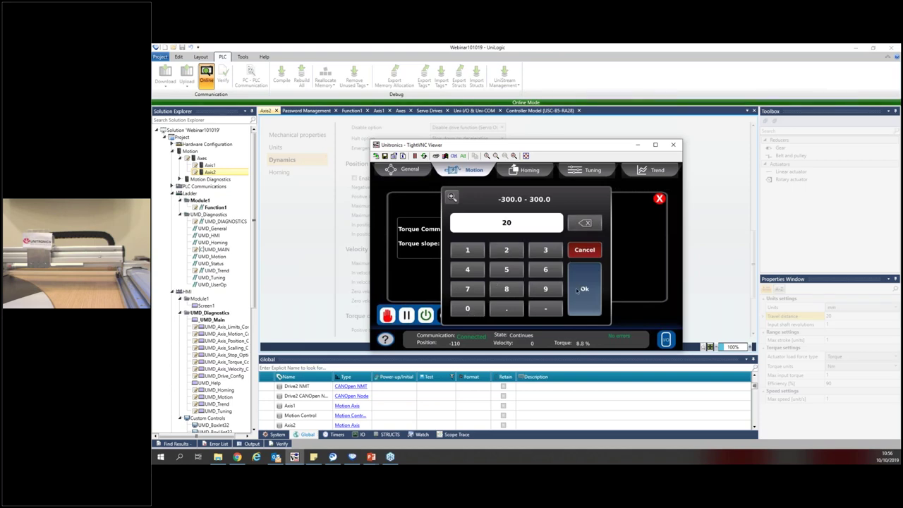
{"action": "left_click", "coordinate": [578, 288]}
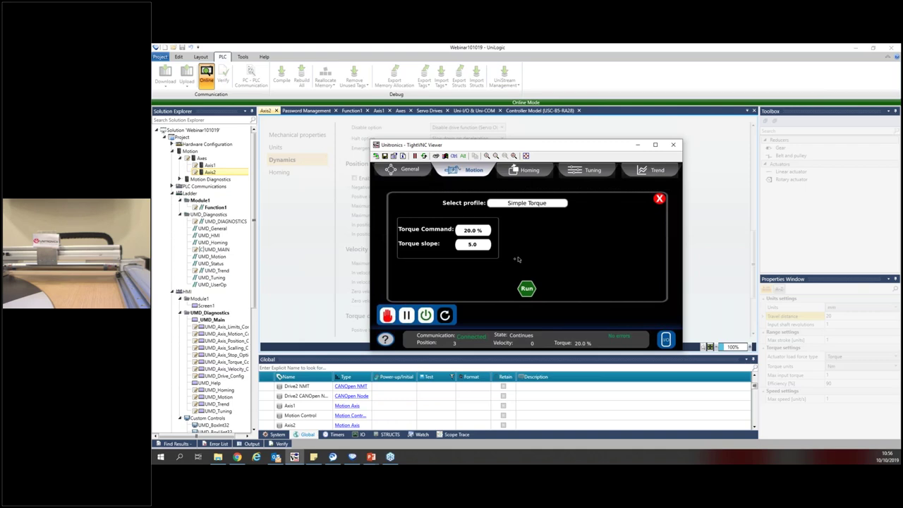
{"action": "left_click", "coordinate": [387, 316]}
Step: On the homing page, set the switch search velocity to 34, index search velocity to 20 and acceleration to 555
{"action": "left_click", "coordinate": [532, 177]}
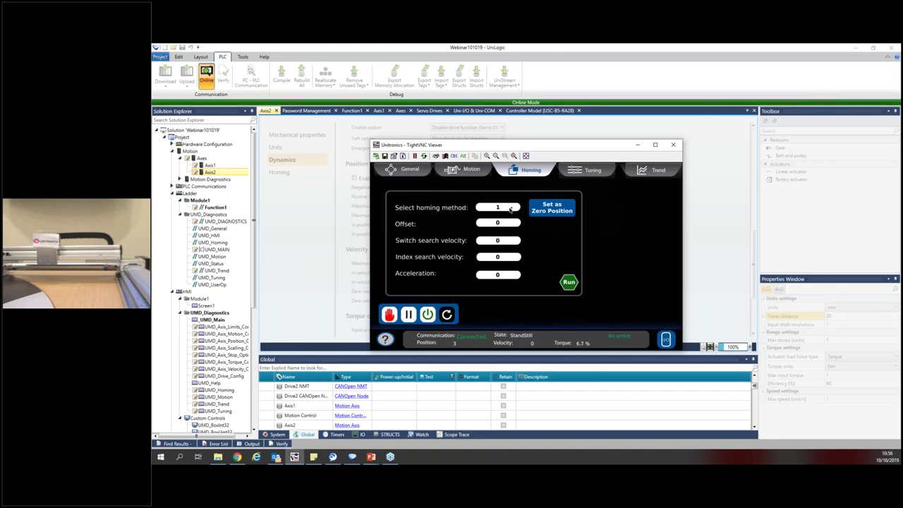
{"action": "left_click", "coordinate": [498, 257]}
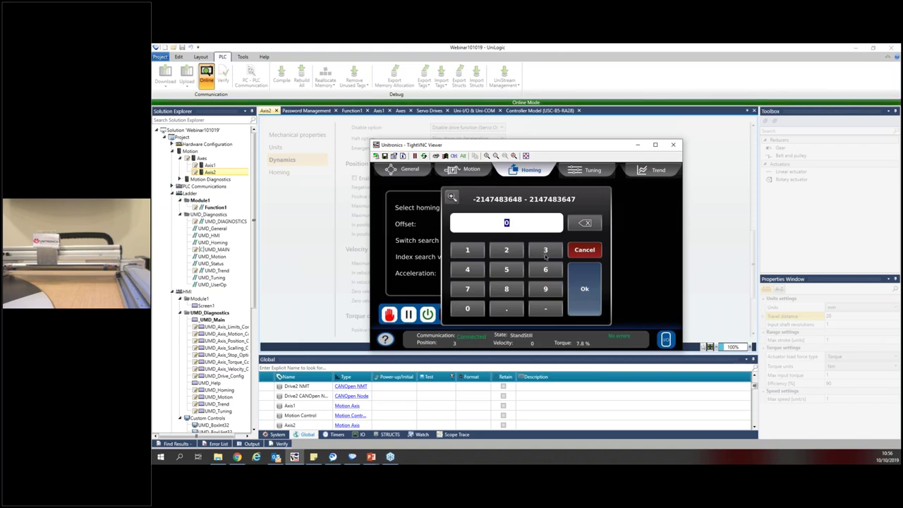
{"action": "type", "text": "034"}
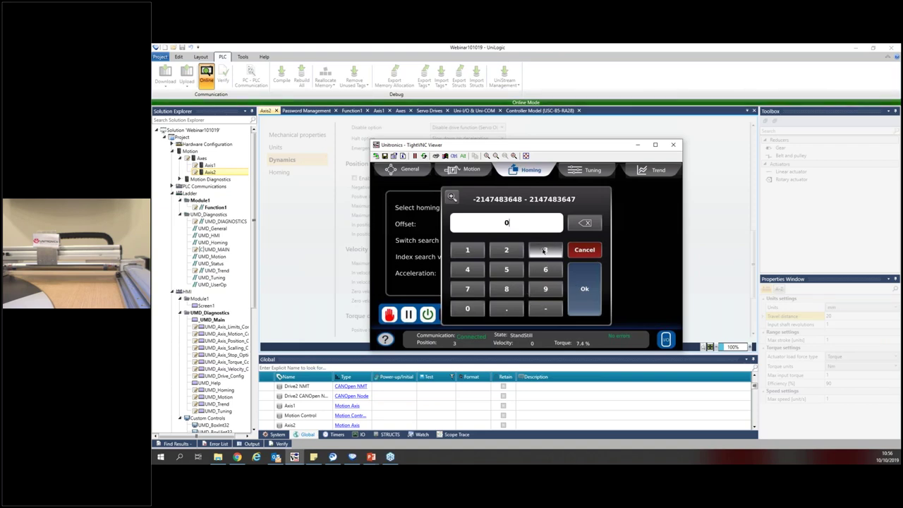
{"action": "left_click", "coordinate": [585, 284]}
{"action": "left_click", "coordinate": [498, 257]}
{"action": "left_click", "coordinate": [498, 256]}
{"action": "left_click", "coordinate": [472, 308]}
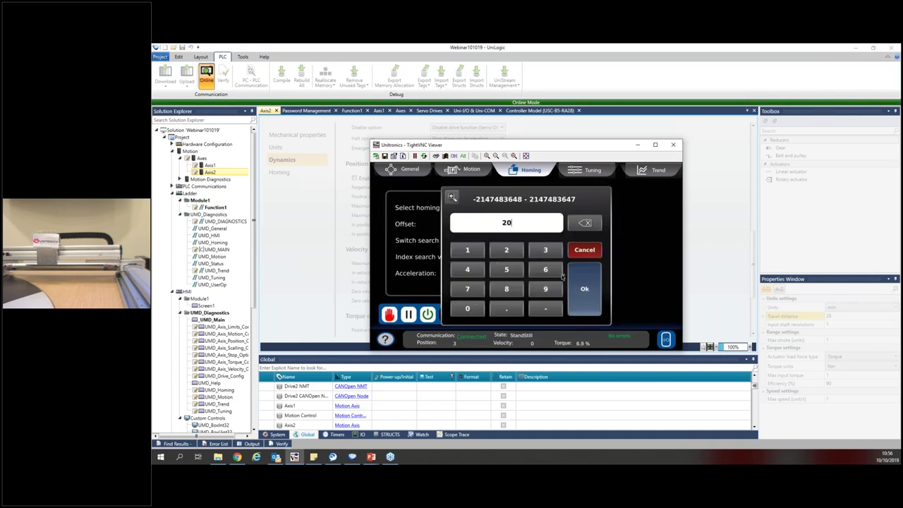
{"action": "left_click", "coordinate": [573, 279]}
{"action": "left_click", "coordinate": [506, 277]}
{"action": "triple_click", "coordinate": [506, 277]}
{"action": "left_click", "coordinate": [584, 290]}
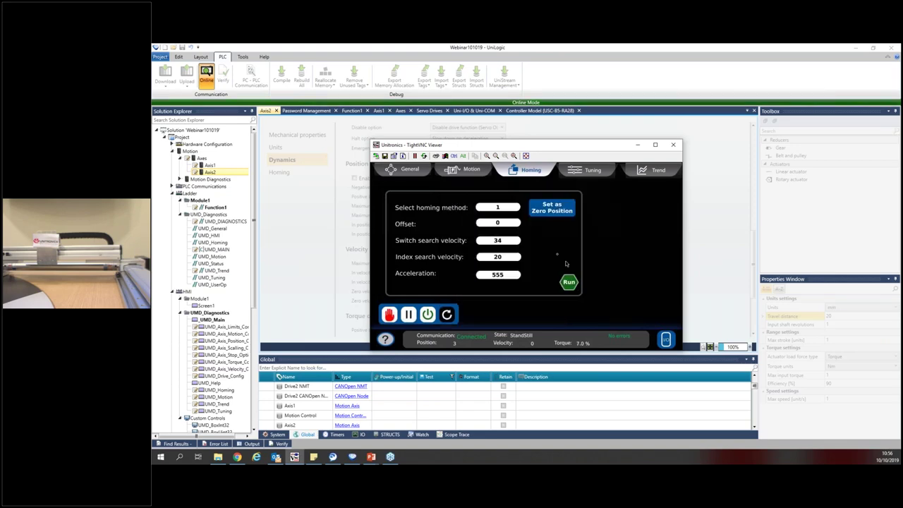
Step: Select homing method -3 and run the homing of Axis1
{"action": "left_click", "coordinate": [510, 207]}
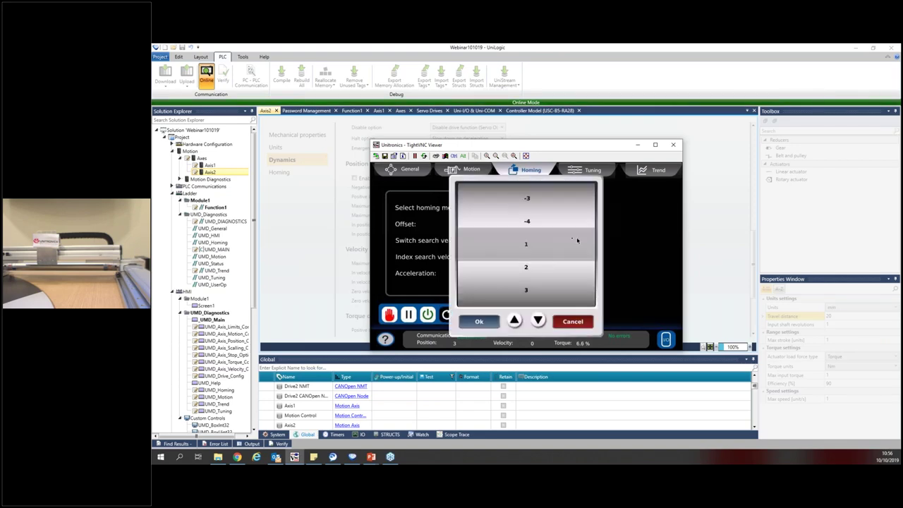
{"action": "scroll", "coordinate": [529, 226], "scroll_direction": "up", "scroll_amount": 1}
{"action": "scroll", "coordinate": [529, 227], "scroll_direction": "up", "scroll_amount": 1}
{"action": "left_click", "coordinate": [479, 321]}
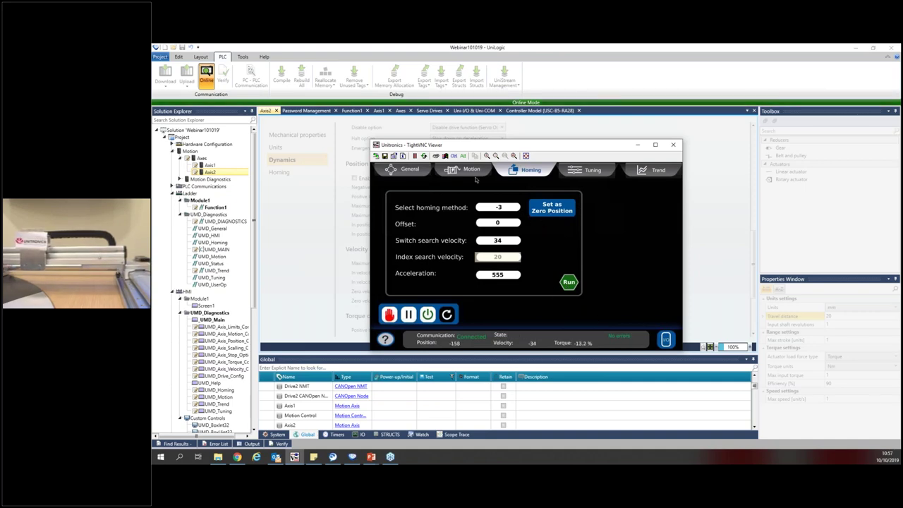
Step: Examine the tuning page, the trend graph and the trend's curve visibility, Y range and recording time settings
{"action": "left_click", "coordinate": [578, 174]}
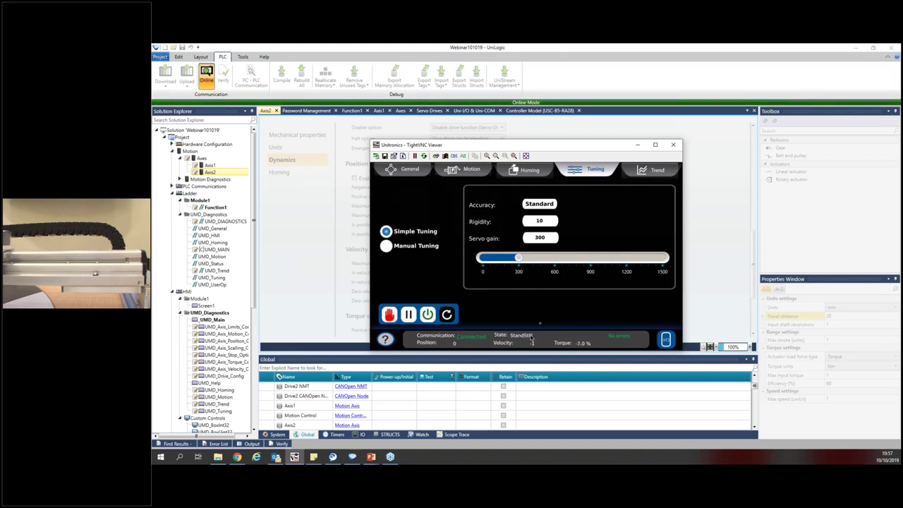
{"action": "left_click", "coordinate": [658, 170]}
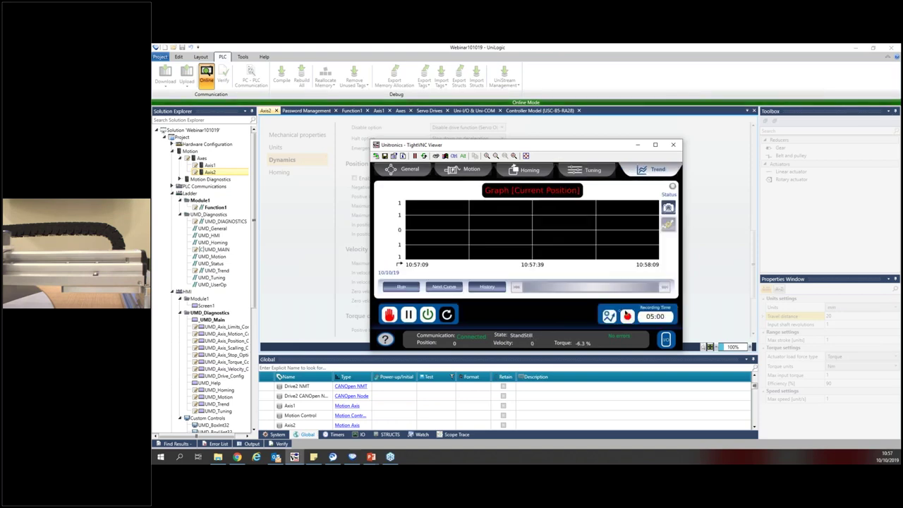
{"action": "left_click", "coordinate": [609, 315]}
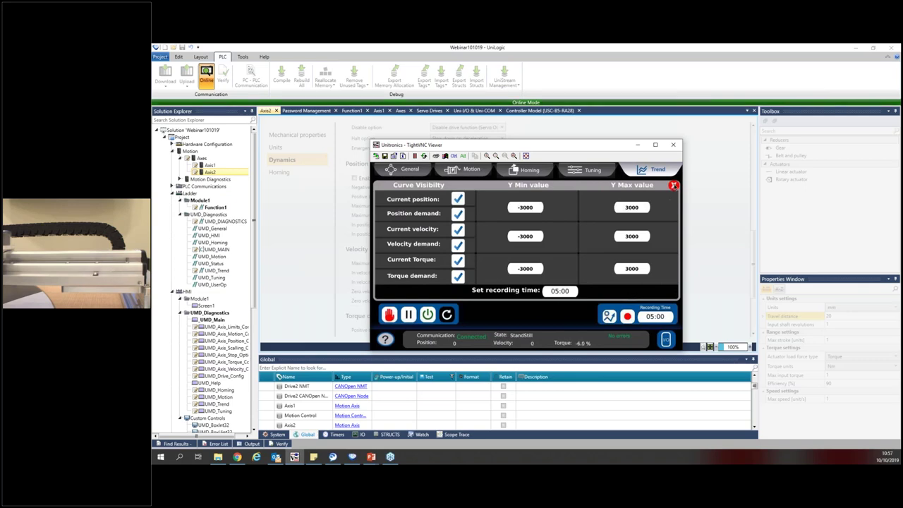
{"action": "left_click", "coordinate": [674, 185]}
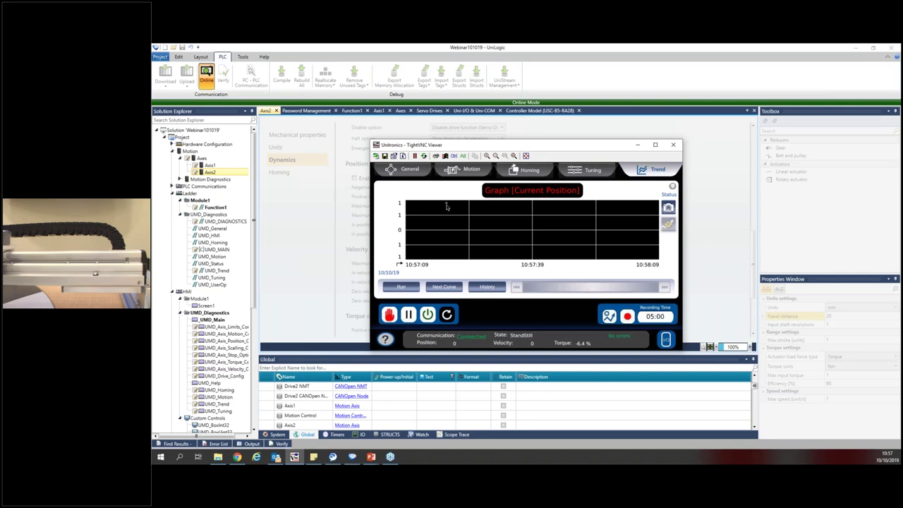
Step: Leave the torque and position control pages and jog Axis1 forward with a jog velocity of 56 and acceleration of 200
{"action": "left_click", "coordinate": [463, 176]}
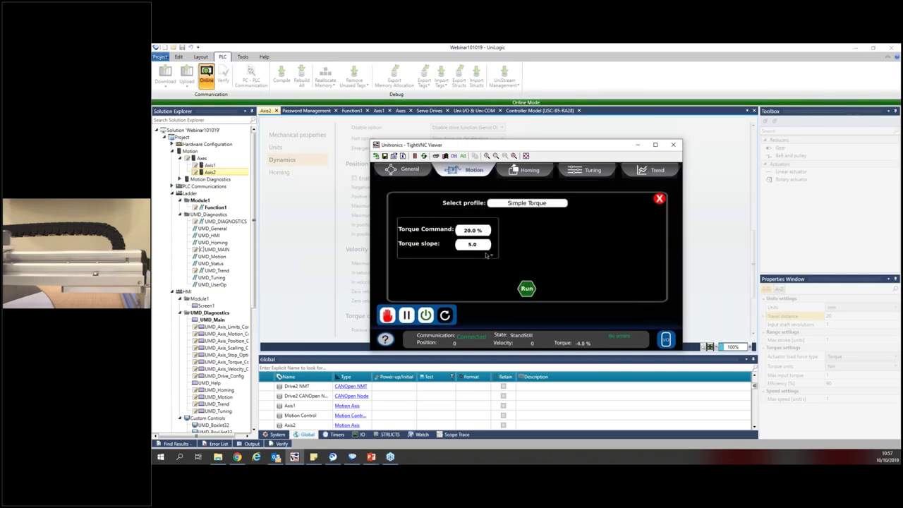
{"action": "left_click", "coordinate": [659, 198]}
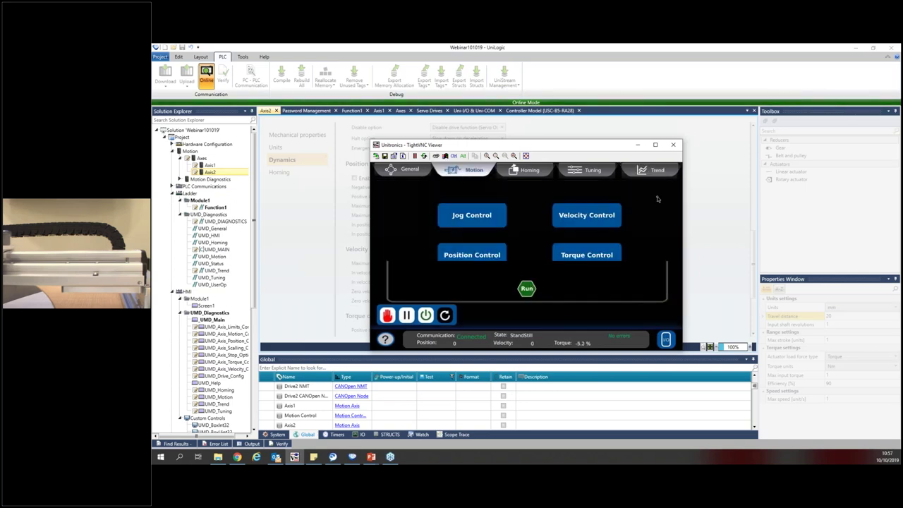
{"action": "left_click", "coordinate": [490, 258]}
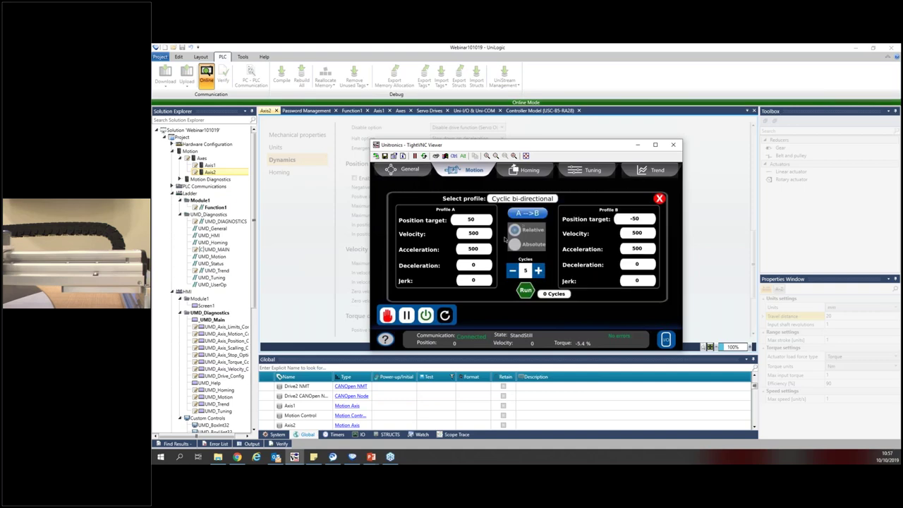
{"action": "left_click", "coordinate": [659, 199]}
{"action": "left_click", "coordinate": [493, 215]}
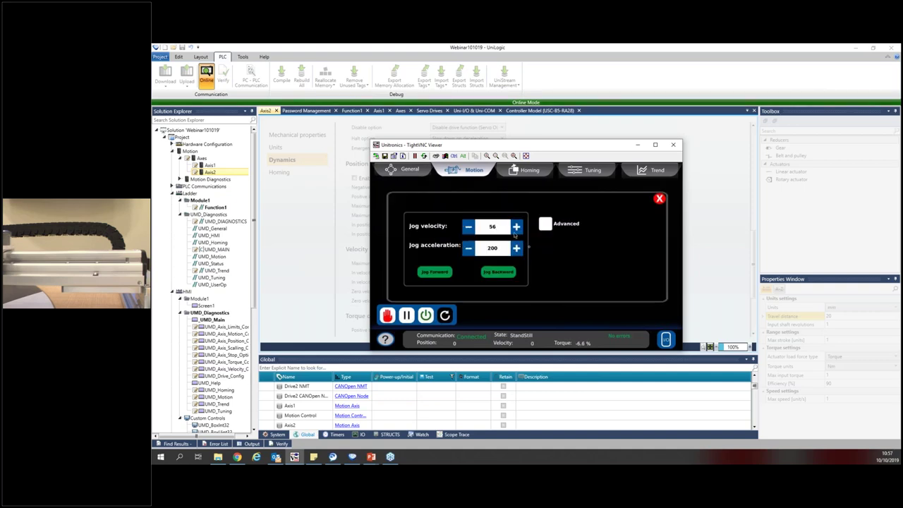
{"action": "left_click", "coordinate": [437, 274]}
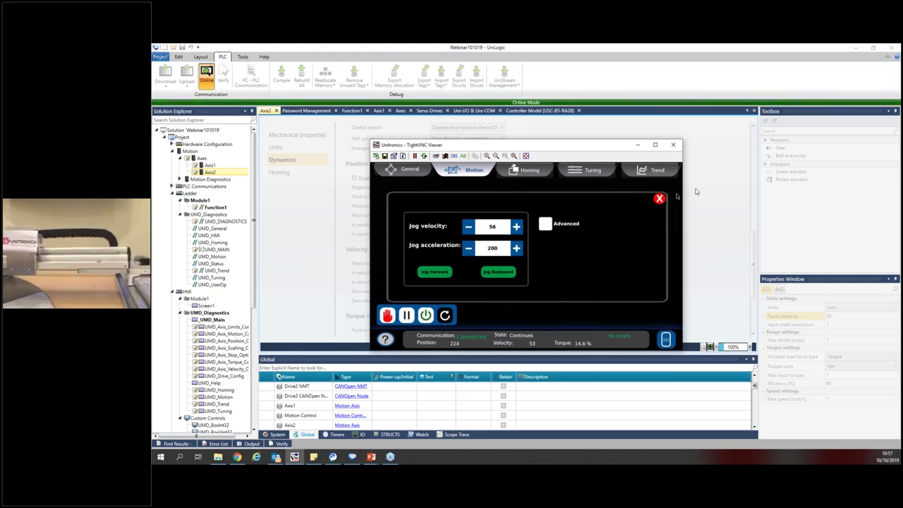
Step: Run the cyclic bi-directional position profile of Axis1, set its cycles to 50, and run it again
{"action": "left_click", "coordinate": [660, 203]}
{"action": "left_click", "coordinate": [482, 255]}
{"action": "left_click", "coordinate": [527, 295]}
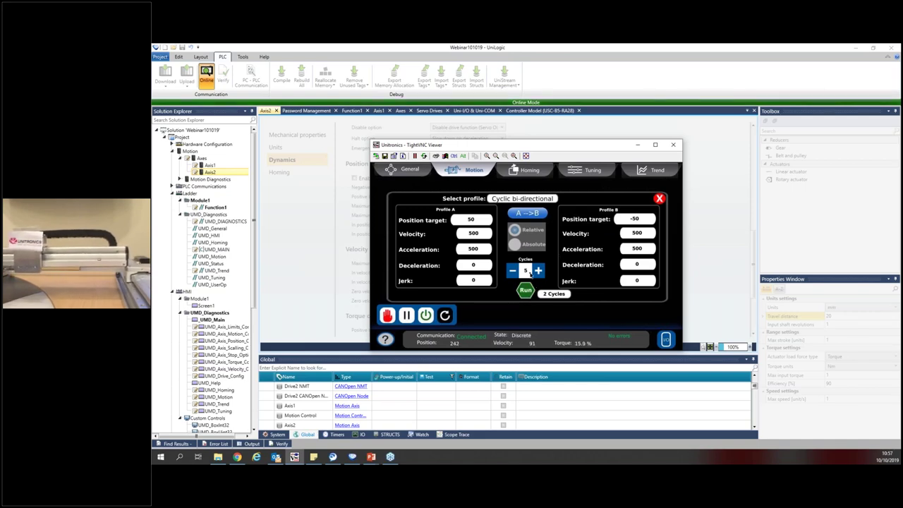
{"action": "left_click", "coordinate": [530, 274]}
{"action": "left_click", "coordinate": [470, 313]}
{"action": "left_click", "coordinate": [585, 289]}
{"action": "left_click", "coordinate": [526, 291]}
Step: Record the running cyclic motion on the trend graph for a few seconds and stop the recording
{"action": "left_click", "coordinate": [653, 170]}
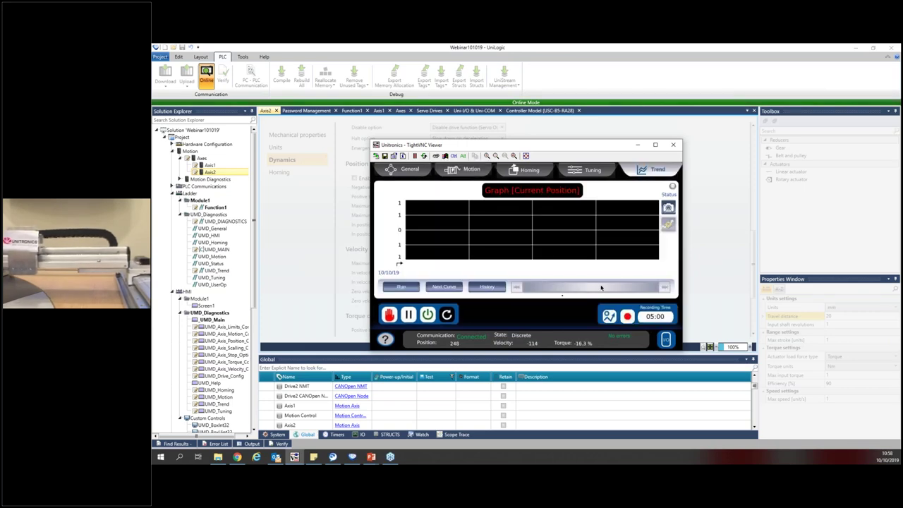
{"action": "left_click", "coordinate": [630, 320]}
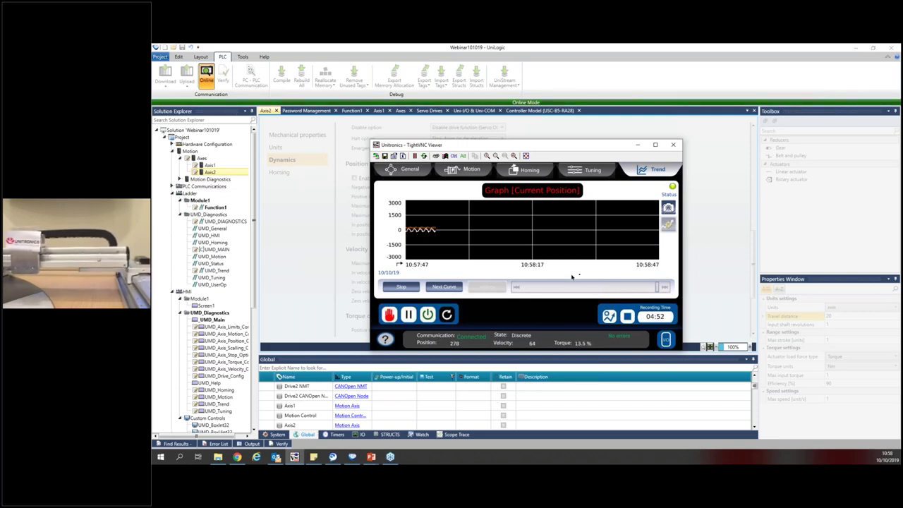
{"action": "left_click", "coordinate": [627, 317]}
Step: In the trend's curve settings, set the Y minimum value of the position curves to -55
{"action": "left_click", "coordinate": [608, 317]}
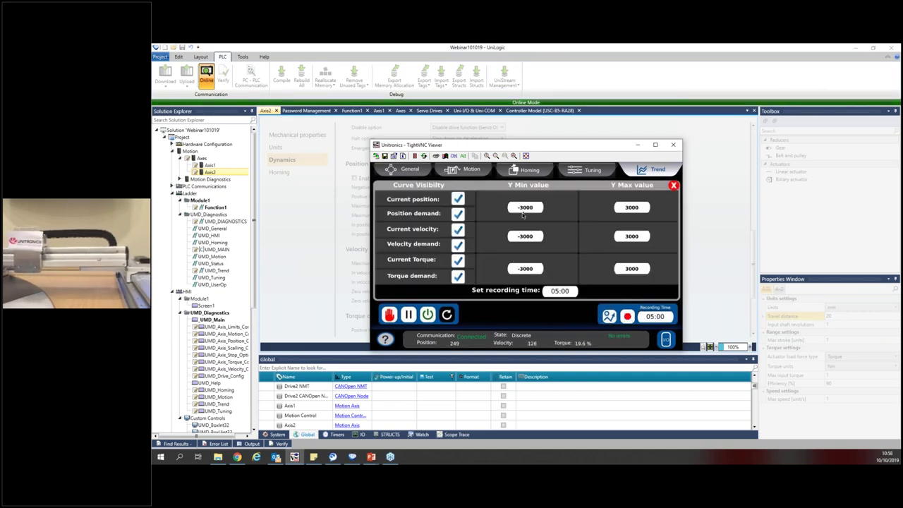
{"action": "left_click", "coordinate": [525, 208]}
{"action": "left_click", "coordinate": [520, 222]}
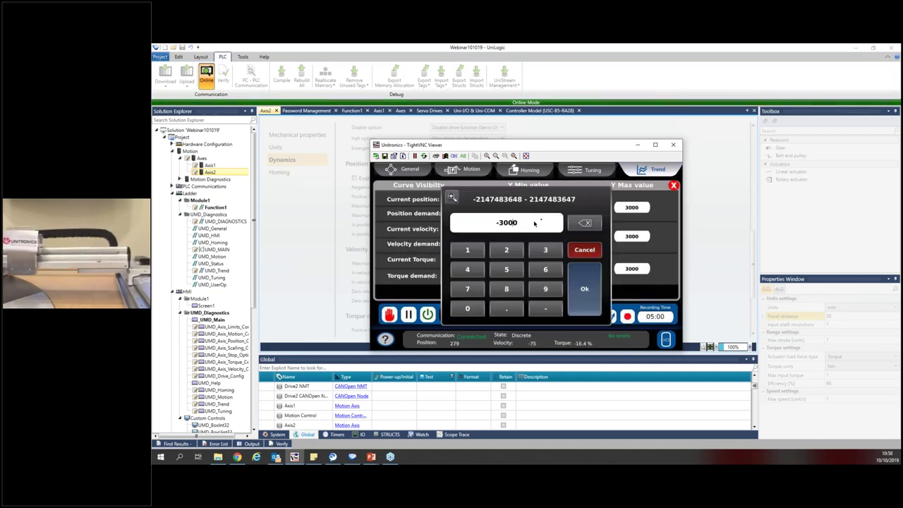
{"action": "left_click", "coordinate": [585, 223]}
{"action": "left_click", "coordinate": [585, 223]}
{"action": "double_click", "coordinate": [506, 226]}
{"action": "left_click", "coordinate": [507, 272]}
{"action": "left_click", "coordinate": [506, 268]}
{"action": "left_click", "coordinate": [585, 289]}
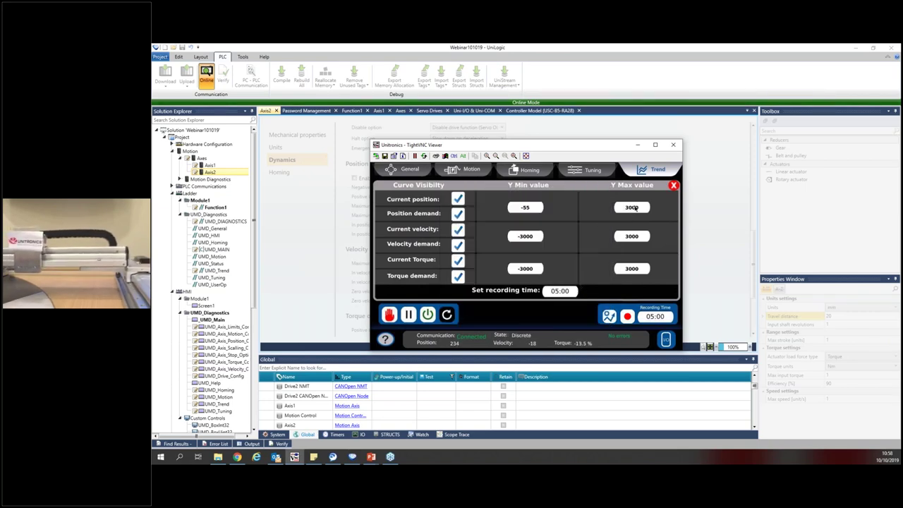
Step: Set the Y maximum value of the position curves to 55 and close the curve settings
{"action": "left_click", "coordinate": [632, 209]}
{"action": "left_click", "coordinate": [507, 272]}
{"action": "left_click", "coordinate": [507, 272]}
{"action": "left_click", "coordinate": [590, 291]}
{"action": "left_click", "coordinate": [673, 186]}
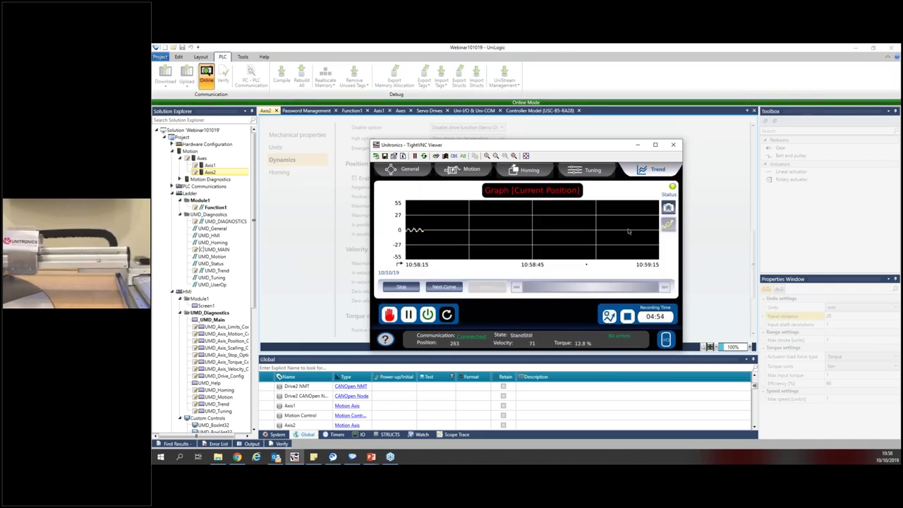
Step: Record the trend with the new position range, recheck the curve settings, and stop the recording
{"action": "left_click", "coordinate": [625, 316]}
{"action": "left_click", "coordinate": [608, 317]}
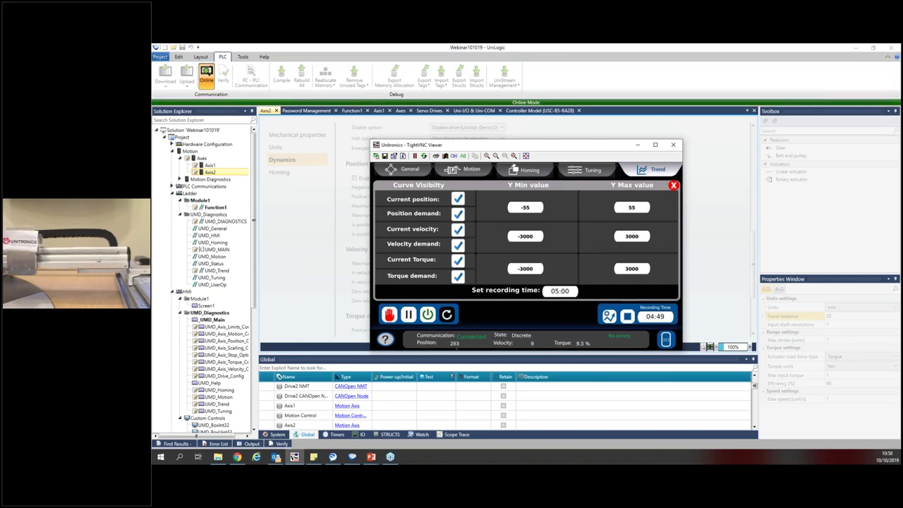
{"action": "left_click", "coordinate": [627, 317]}
{"action": "left_click", "coordinate": [673, 187]}
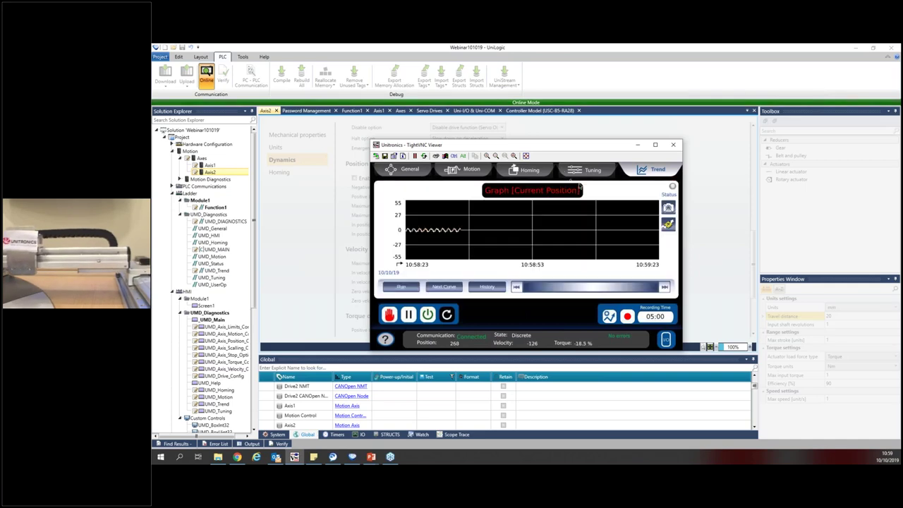
Step: Stop Axis1 and home it at its current position as zero with homing method 35
{"action": "left_click", "coordinate": [538, 170]}
{"action": "left_click", "coordinate": [546, 212]}
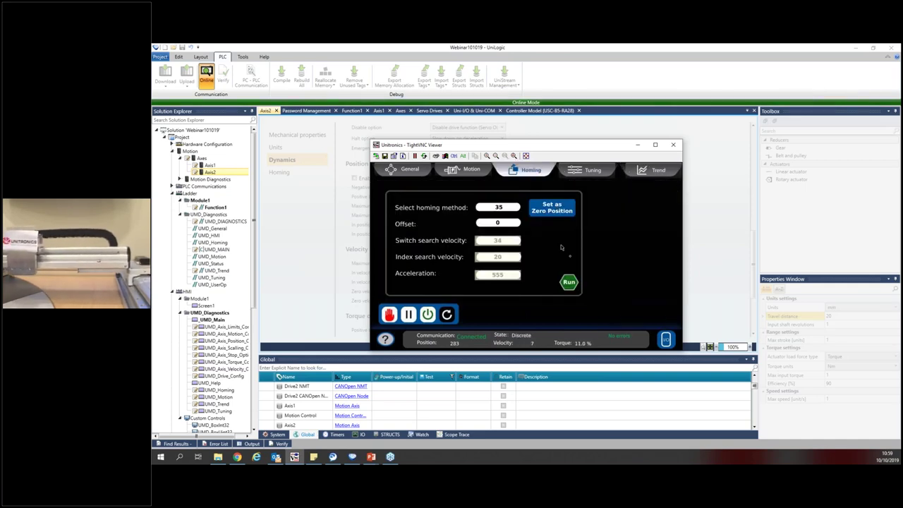
{"action": "left_click", "coordinate": [389, 316]}
{"action": "left_click", "coordinate": [572, 283]}
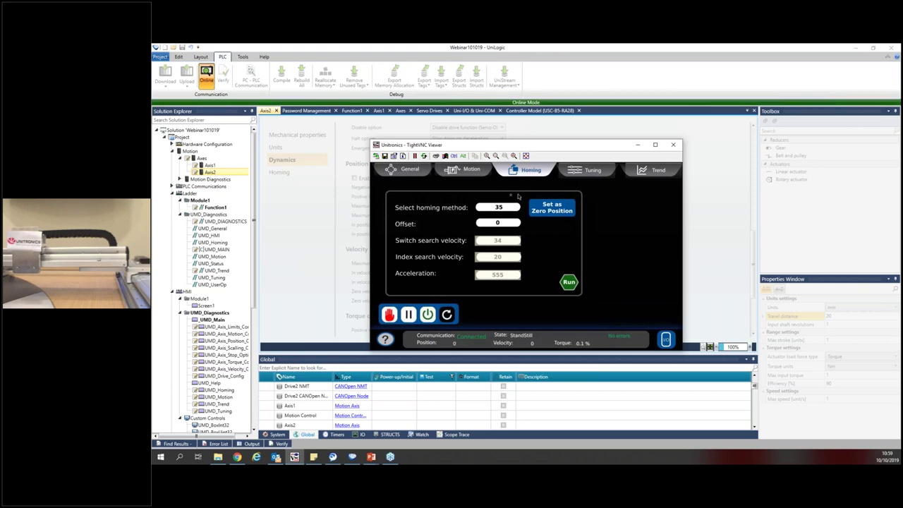
Step: Rerun the cyclic position profile from the new zero, record it on the trend graph, and stop the recording
{"action": "left_click", "coordinate": [525, 290]}
{"action": "left_click", "coordinate": [644, 173]}
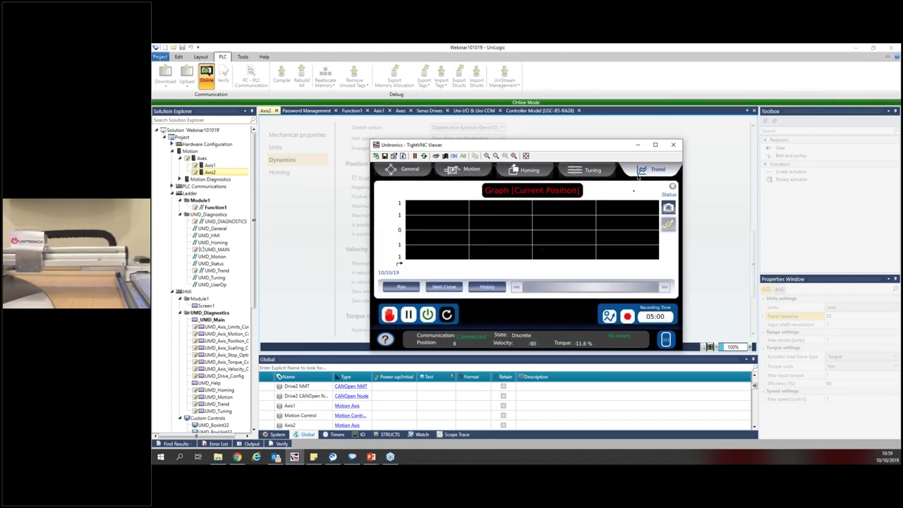
{"action": "left_click", "coordinate": [627, 317]}
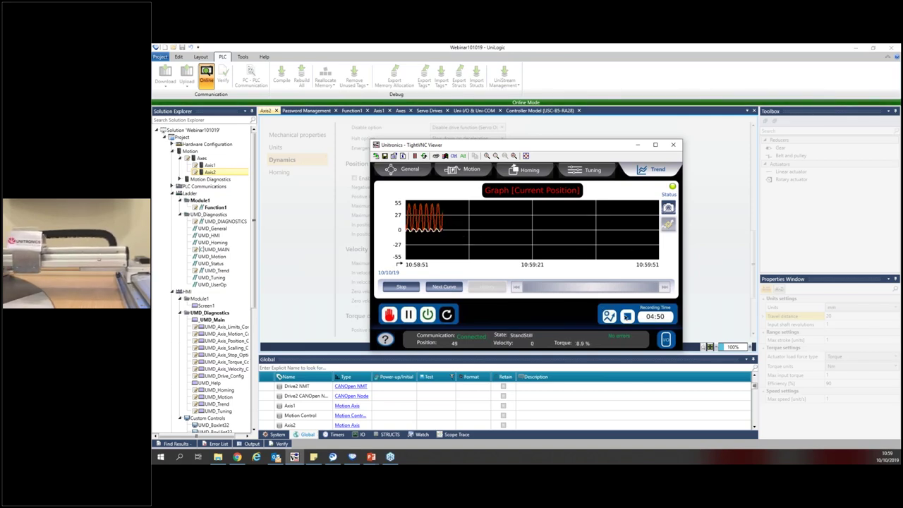
{"action": "left_click", "coordinate": [627, 317]}
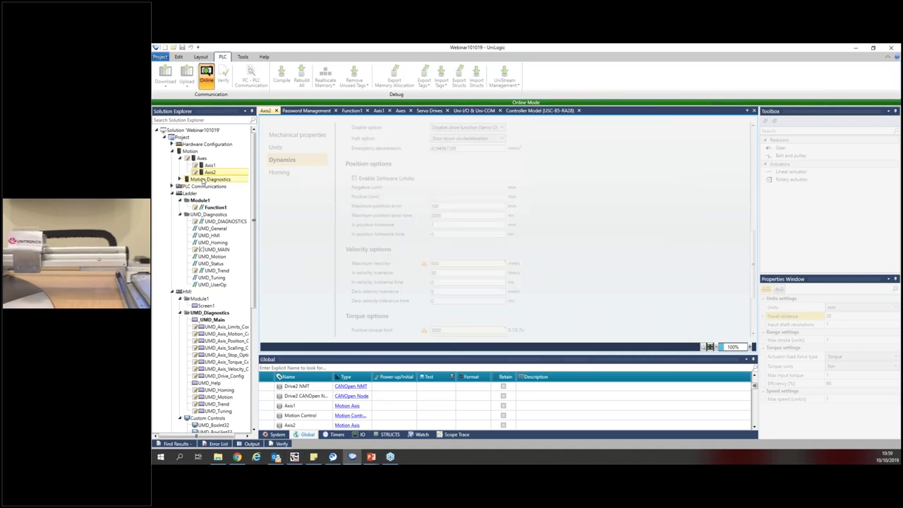
Step: Switch to UniLogic, open Motion Diagnostics, and start the diagnostics for Axis1
{"action": "left_click", "coordinate": [190, 180]}
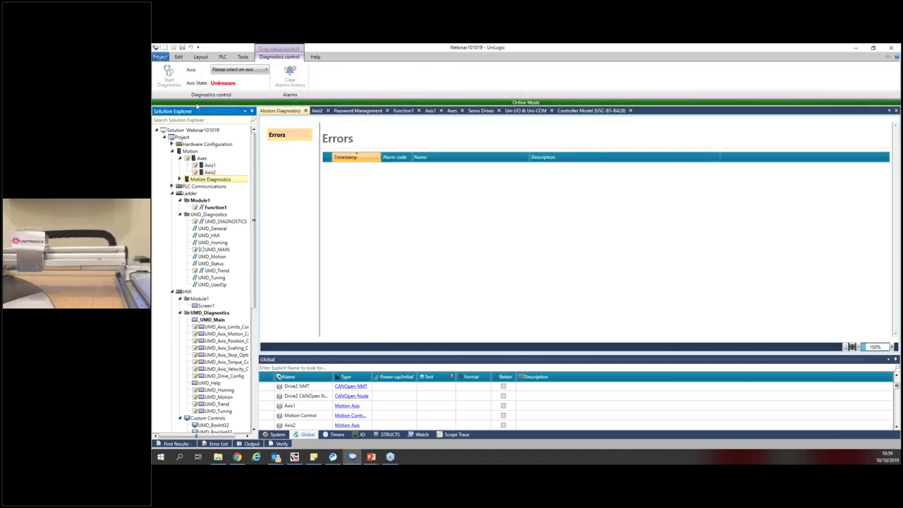
{"action": "left_click", "coordinate": [262, 70]}
{"action": "left_click", "coordinate": [237, 79]}
{"action": "left_click", "coordinate": [169, 80]}
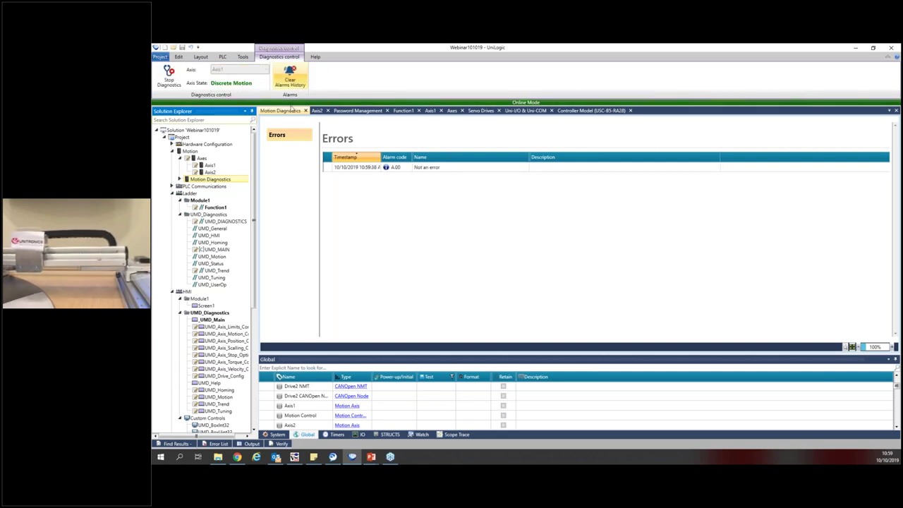
Step: Open the Diagnostics Trace, set its mode to Velocity, record the running Axis1 motion, and stop the recording
{"action": "left_click", "coordinate": [180, 180]}
{"action": "left_click", "coordinate": [215, 193]}
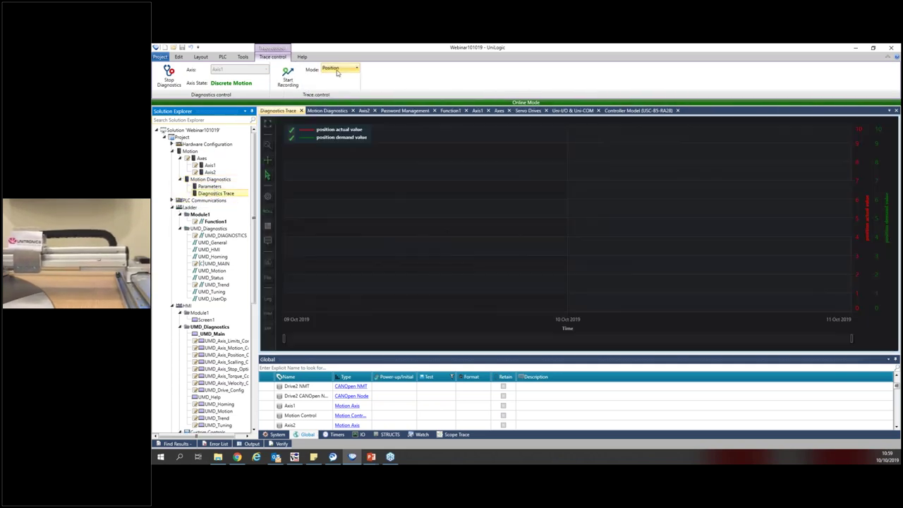
{"action": "left_click", "coordinate": [339, 68]}
{"action": "left_click", "coordinate": [333, 74]}
{"action": "left_click", "coordinate": [295, 83]}
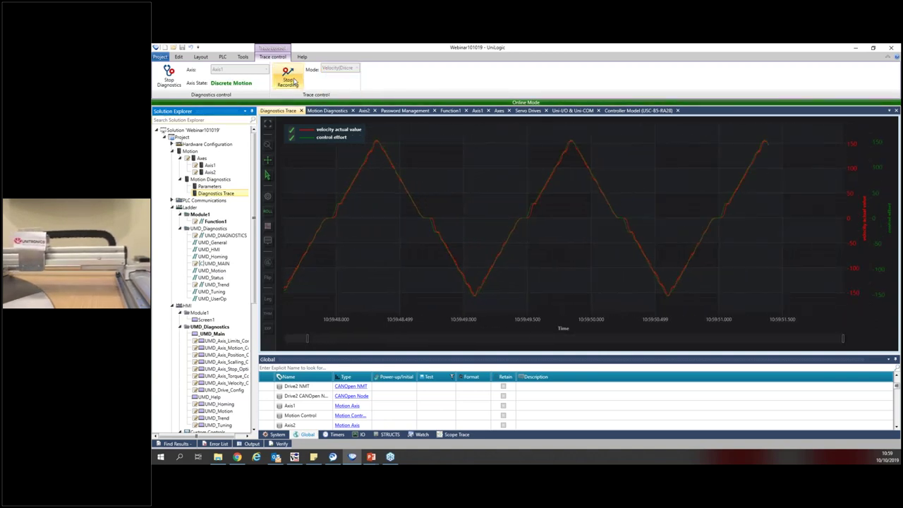
{"action": "left_click", "coordinate": [295, 82]}
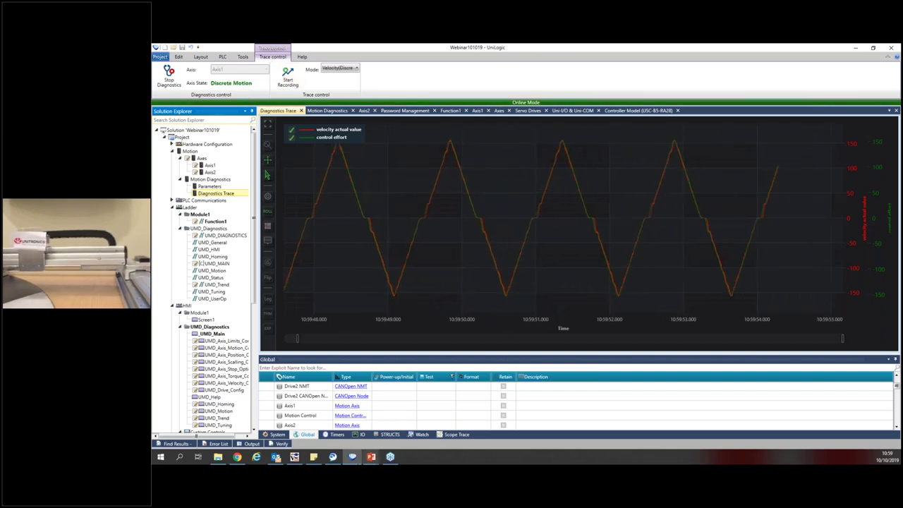
Step: Switch to the TightVNC Viewer, select Axis2, and run its cyclic bi-directional position profile with 50 cycles
{"action": "left_click", "coordinate": [294, 456]}
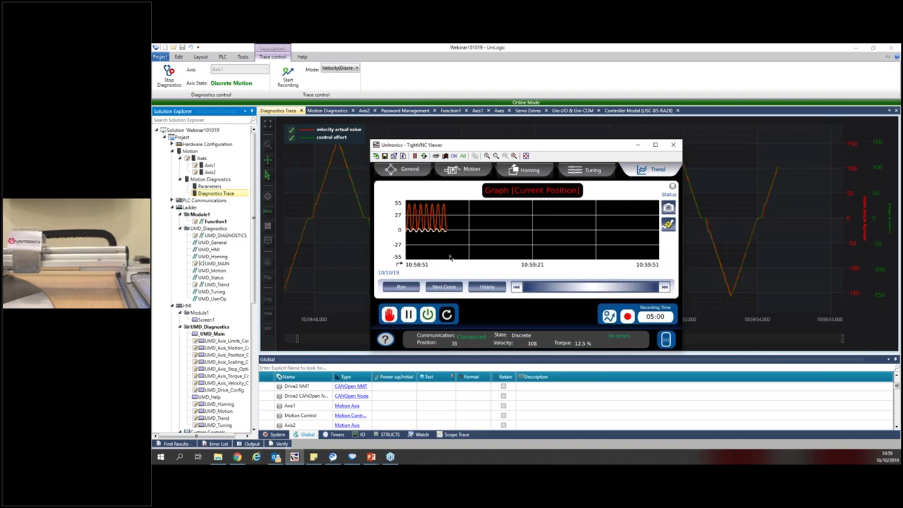
{"action": "left_click", "coordinate": [401, 173]}
{"action": "left_click", "coordinate": [513, 212]}
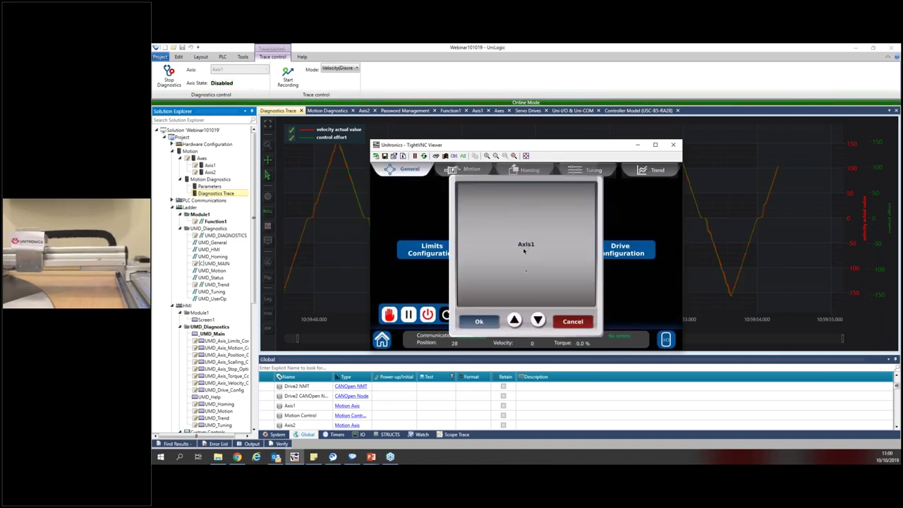
{"action": "left_click_drag", "start_coordinate": [516, 238], "coordinate": [510, 197]}
{"action": "left_click", "coordinate": [479, 322]}
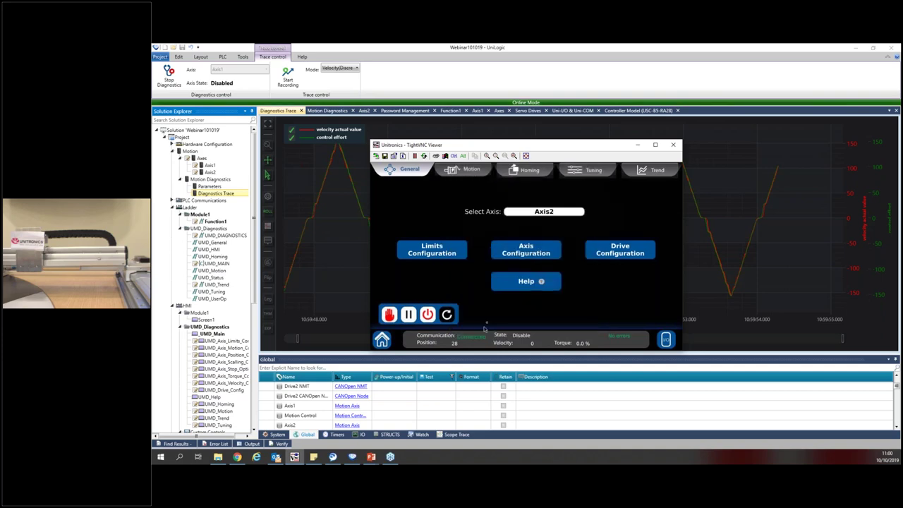
{"action": "left_click", "coordinate": [466, 171]}
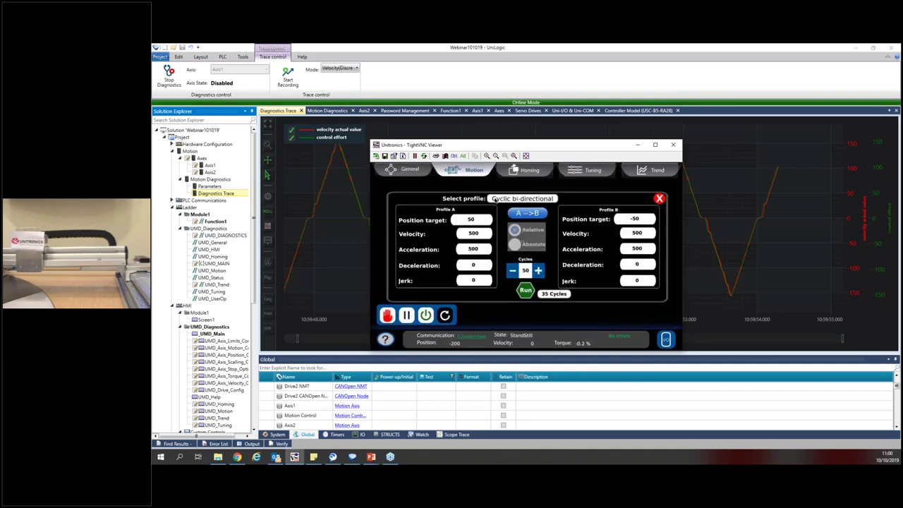
{"action": "left_click", "coordinate": [526, 290]}
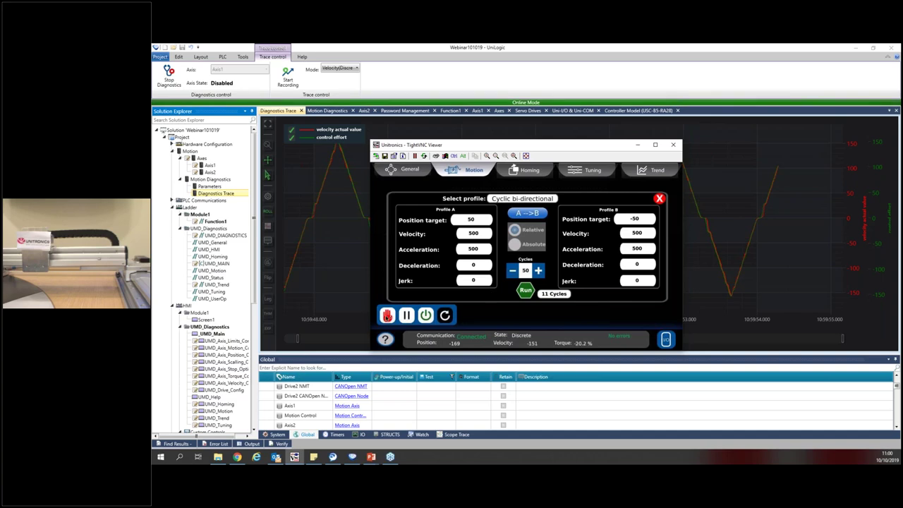
Step: Minimize the VNC viewer, switch to the PowerPoint slide show, and advance to the Unitronics Servo Features slide
{"action": "left_click", "coordinate": [637, 145]}
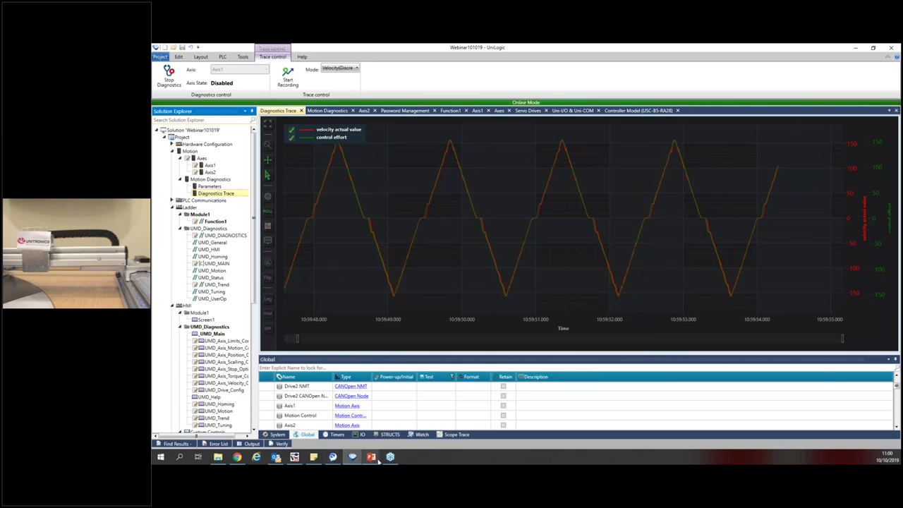
{"action": "mouse_move", "coordinate": [371, 460]}
{"action": "left_click", "coordinate": [455, 422]}
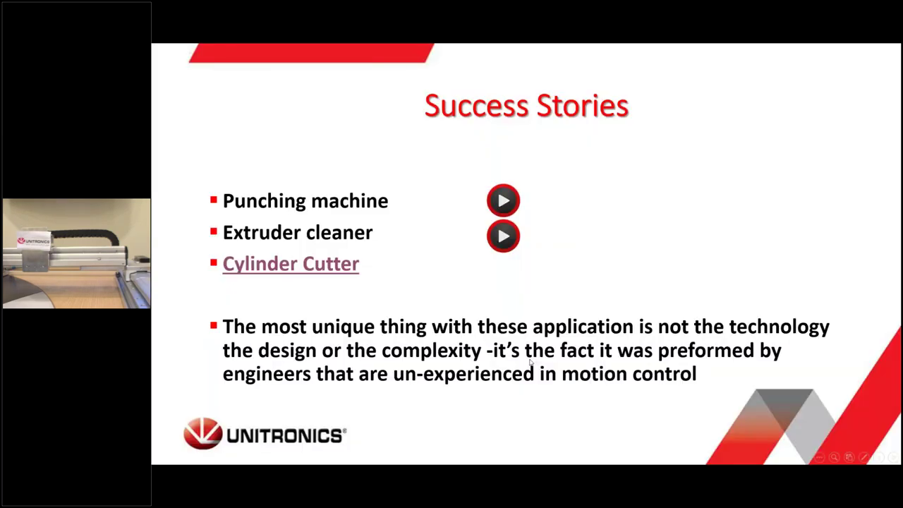
{"action": "key", "text": "Right"}
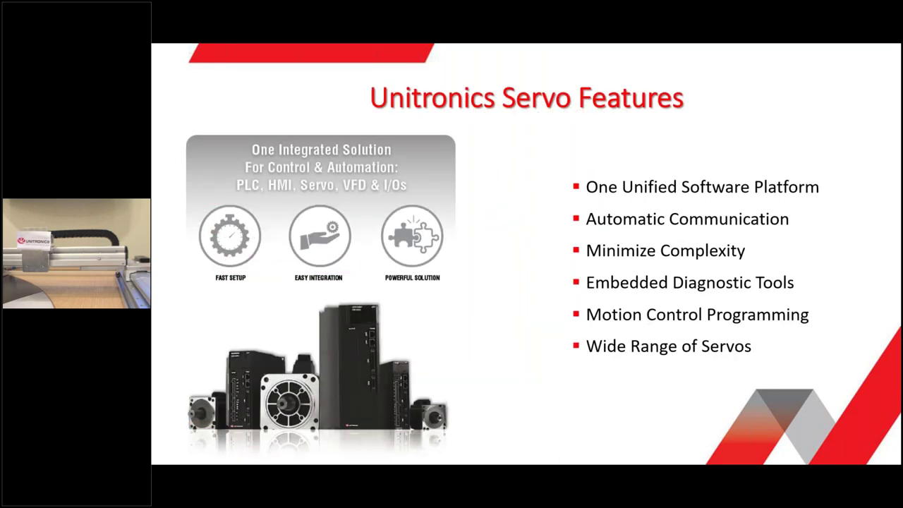